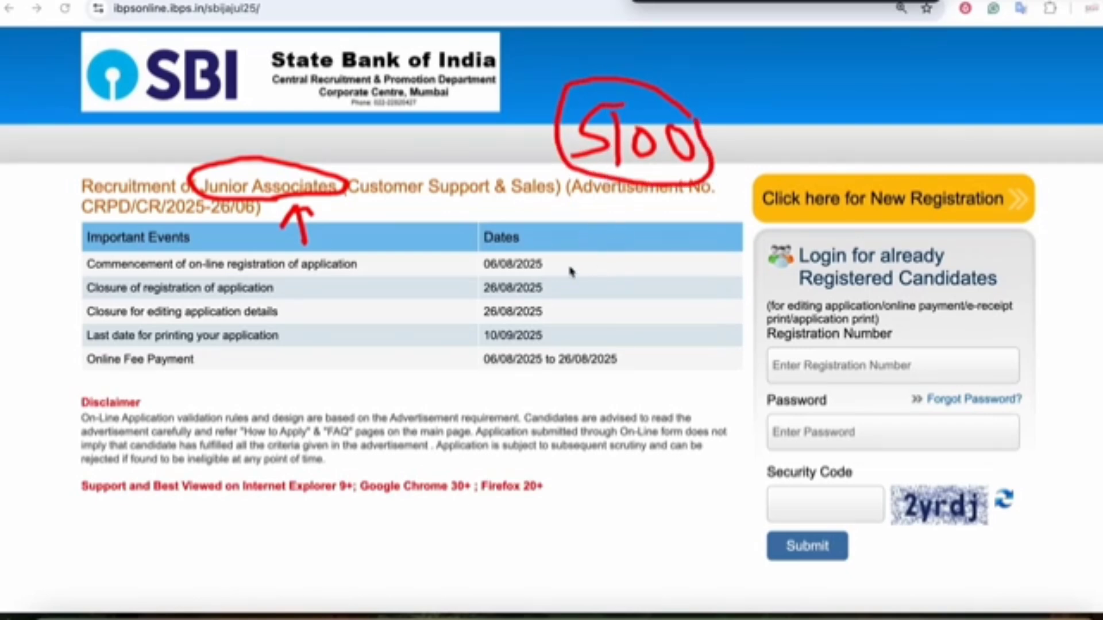
- Read through the recruitment notice, highlighting several passages
{"action": "left_click_drag", "start_coordinate": [570, 268], "coordinate": [623, 250]}
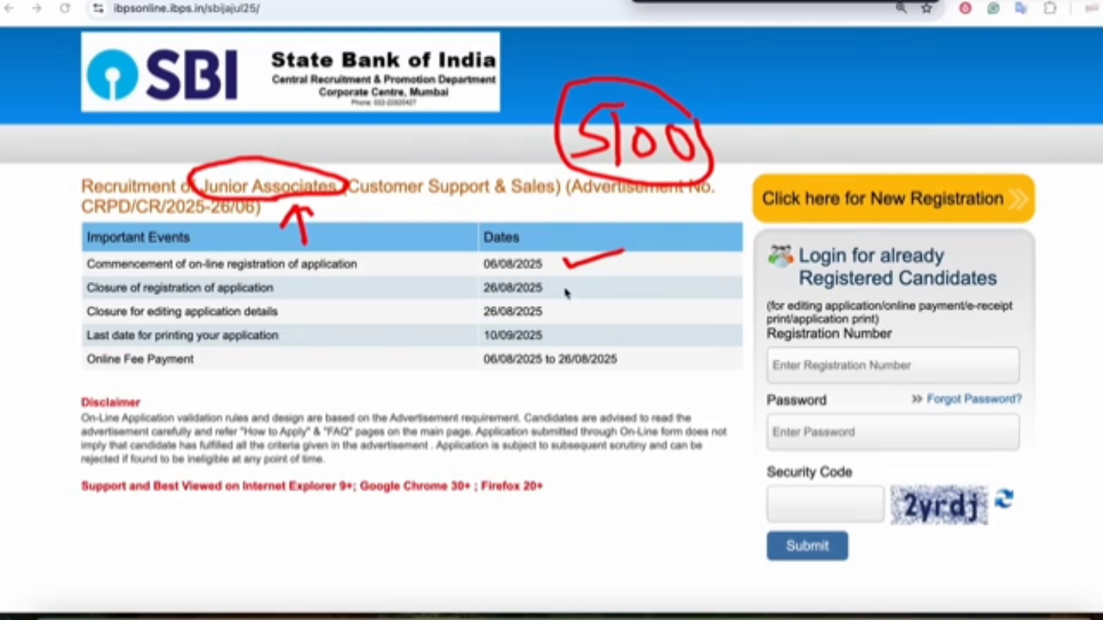
{"action": "left_click_drag", "start_coordinate": [492, 274], "coordinate": [623, 281]}
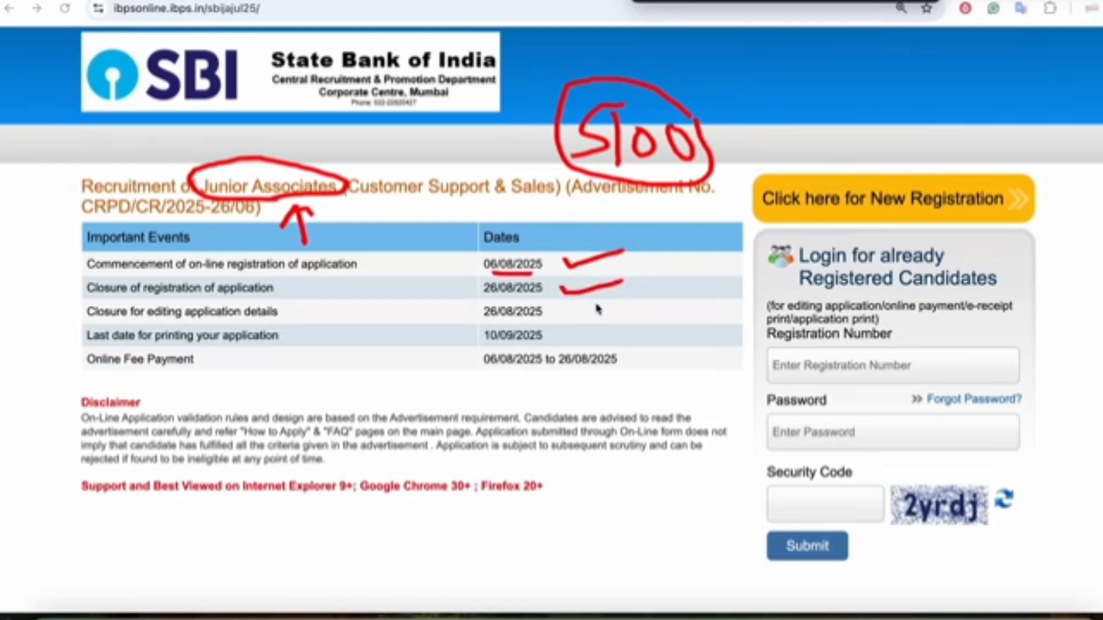
{"action": "mouse_move", "coordinate": [493, 371]}
{"action": "left_mouse_down"}
{"action": "mouse_move", "coordinate": [624, 372]}
{"action": "mouse_move", "coordinate": [549, 346]}
{"action": "mouse_move", "coordinate": [464, 346]}
{"action": "mouse_move", "coordinate": [482, 378]}
{"action": "mouse_move", "coordinate": [498, 373]}
{"action": "left_mouse_up"}
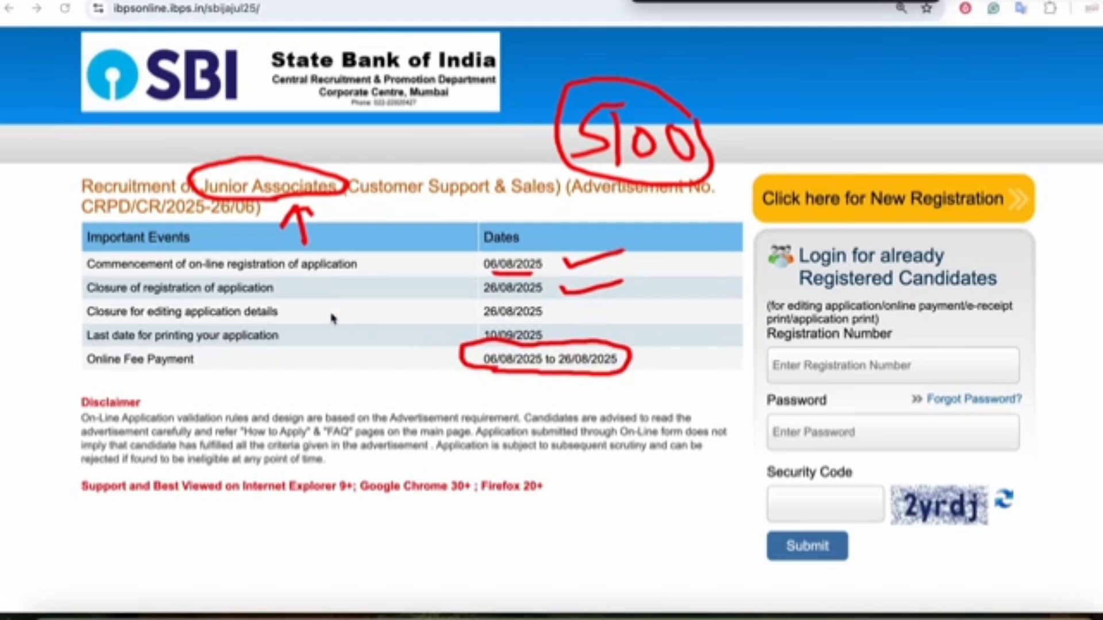
{"action": "left_click_drag", "start_coordinate": [198, 317], "coordinate": [251, 316]}
{"action": "mouse_move", "coordinate": [480, 325]}
{"action": "left_mouse_down"}
{"action": "mouse_move", "coordinate": [543, 325]}
{"action": "mouse_move", "coordinate": [546, 303]}
{"action": "mouse_move", "coordinate": [485, 298]}
{"action": "mouse_move", "coordinate": [476, 320]}
{"action": "left_mouse_up"}
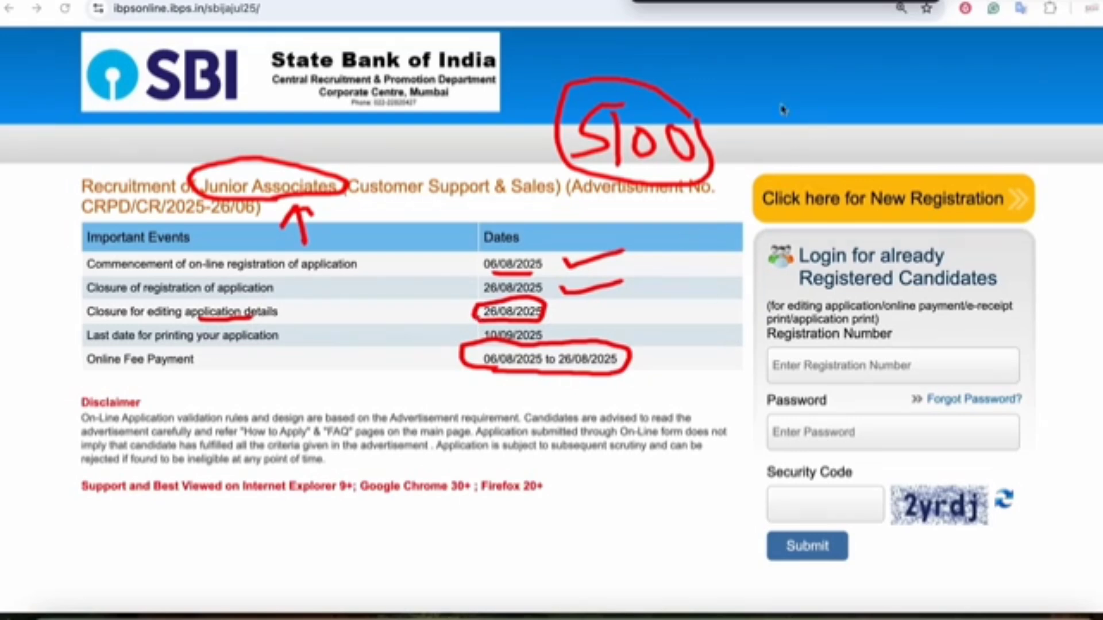
{"action": "left_click_drag", "start_coordinate": [141, 26], "coordinate": [259, 25]}
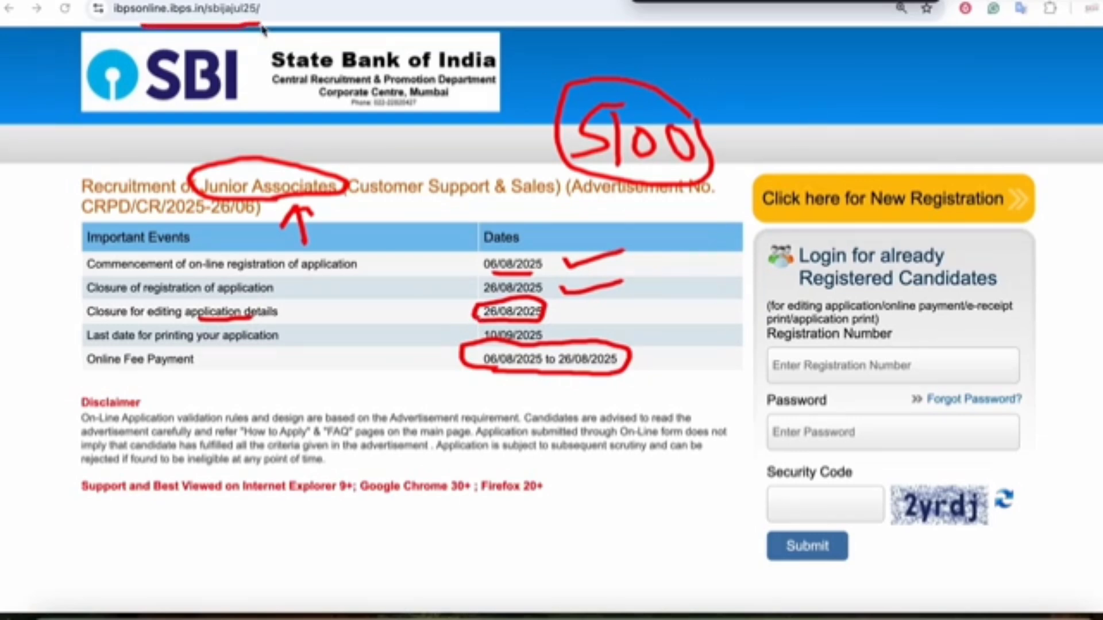
{"action": "mouse_move", "coordinate": [854, 108]}
{"action": "left_mouse_down"}
{"action": "mouse_move", "coordinate": [849, 169]}
{"action": "mouse_move", "coordinate": [865, 163]}
{"action": "left_mouse_up"}
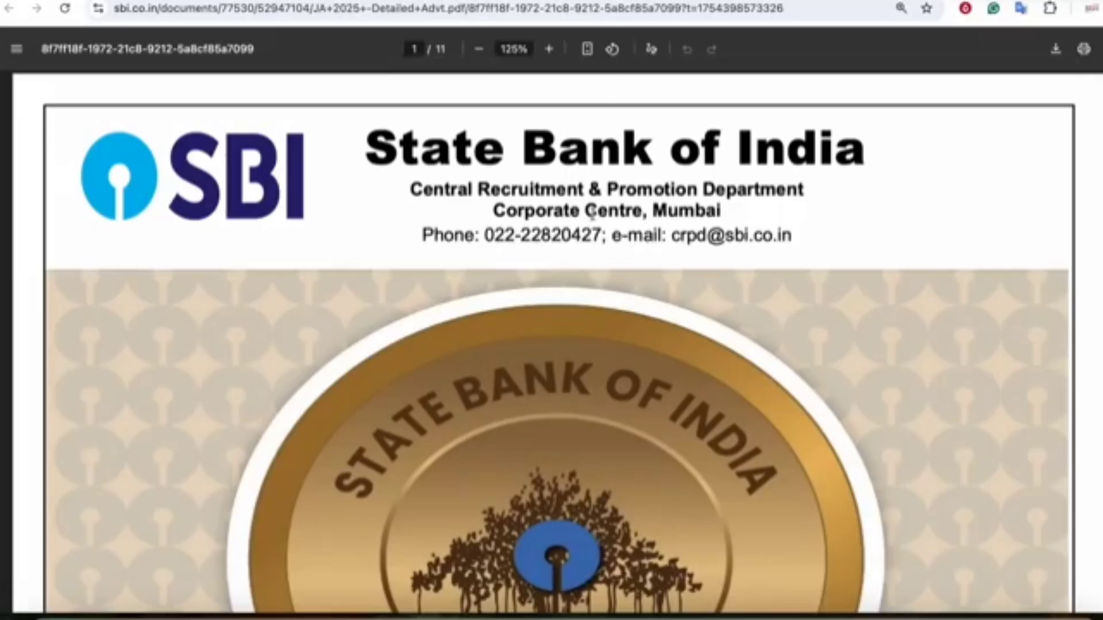
{"action": "scroll", "coordinate": [593, 216], "scroll_direction": "down", "scroll_amount": 10}
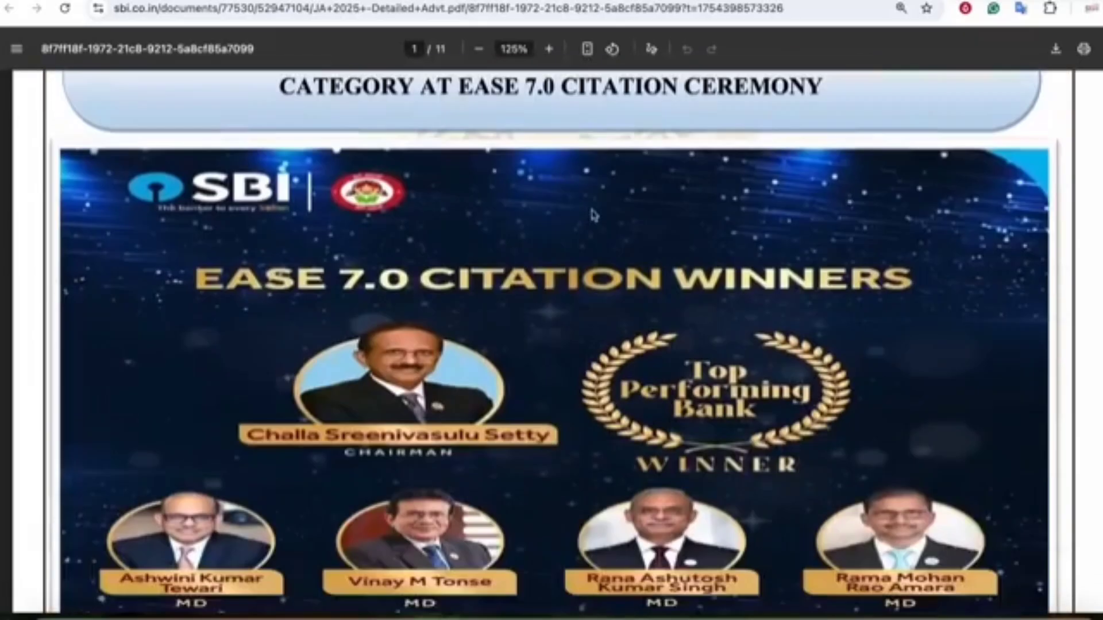
{"action": "scroll", "coordinate": [593, 215], "scroll_direction": "down", "scroll_amount": 12}
{"action": "scroll", "coordinate": [593, 215], "scroll_direction": "up", "scroll_amount": 8}
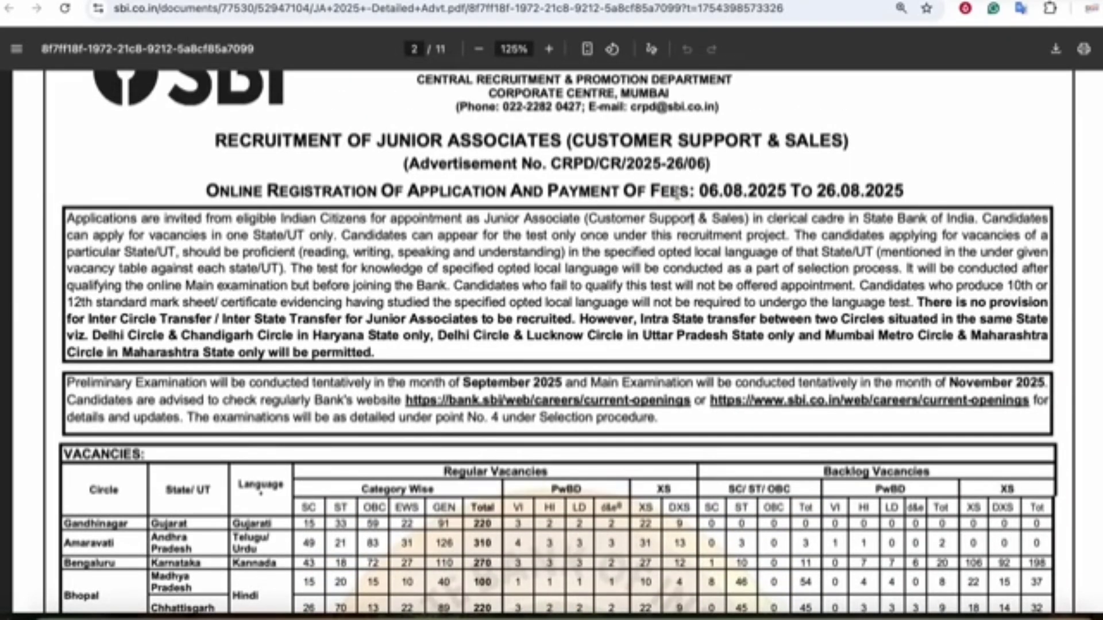
- Look up the online registration and fee payment dates in the notice
{"action": "left_click_drag", "start_coordinate": [676, 193], "coordinate": [838, 193]}
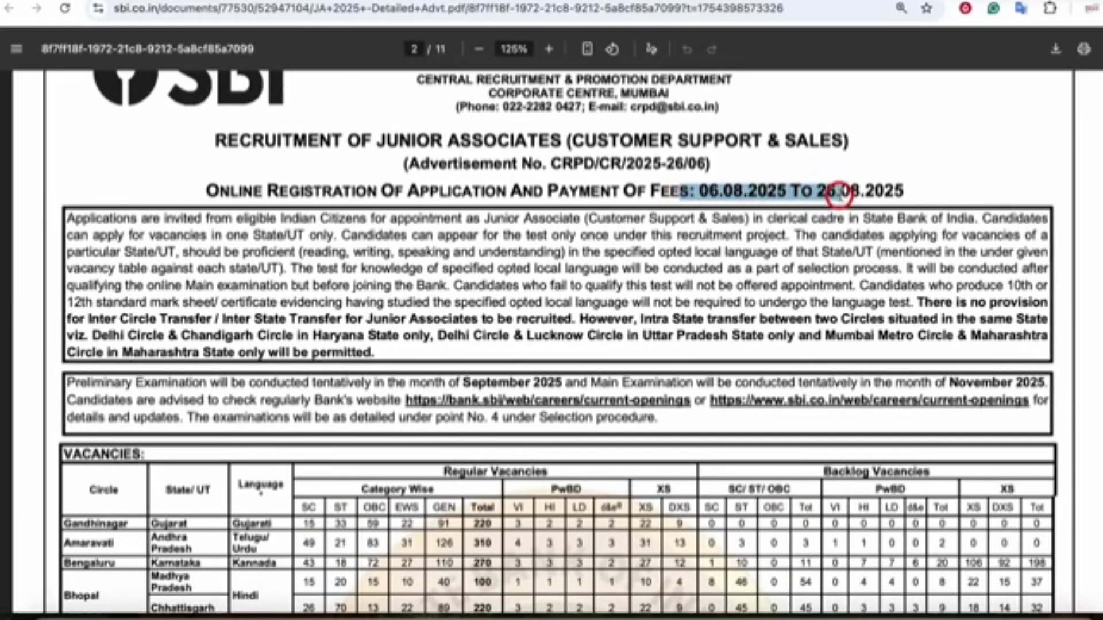
{"action": "left_click", "coordinate": [838, 194]}
{"action": "scroll", "coordinate": [689, 230], "scroll_direction": "down", "scroll_amount": 4}
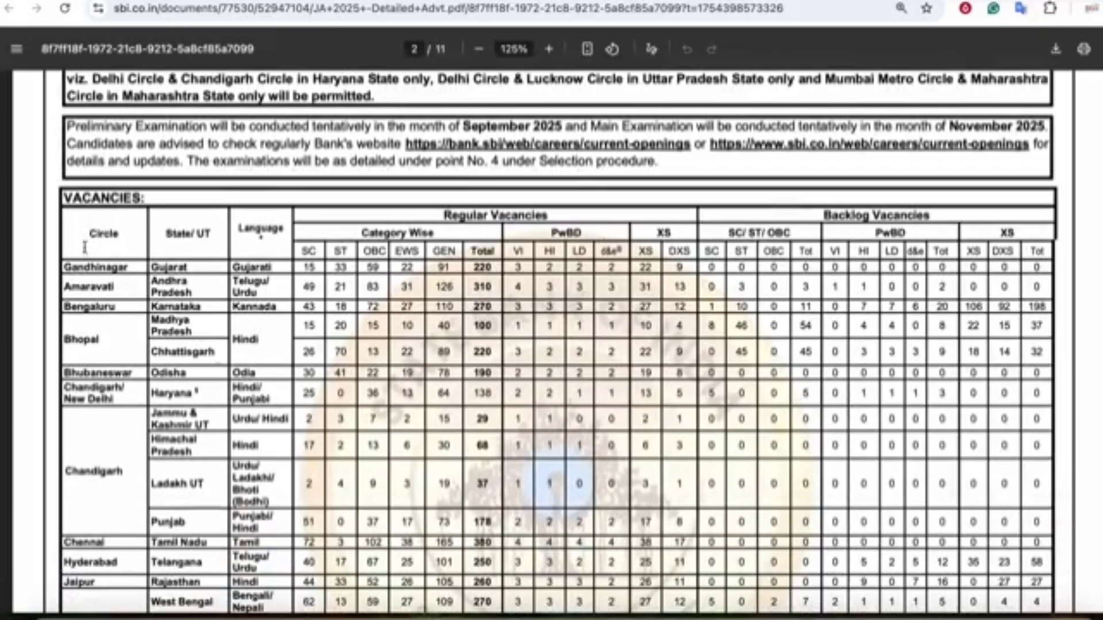
{"action": "scroll", "coordinate": [417, 260], "scroll_direction": "down", "scroll_amount": 1}
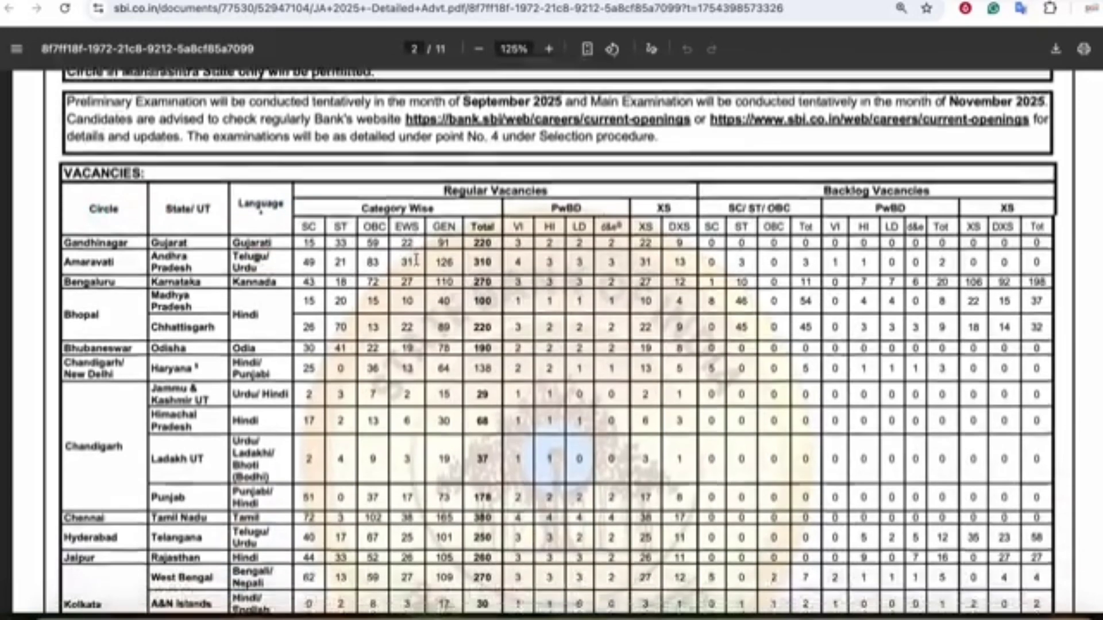
{"action": "scroll", "coordinate": [417, 259], "scroll_direction": "down", "scroll_amount": 10}
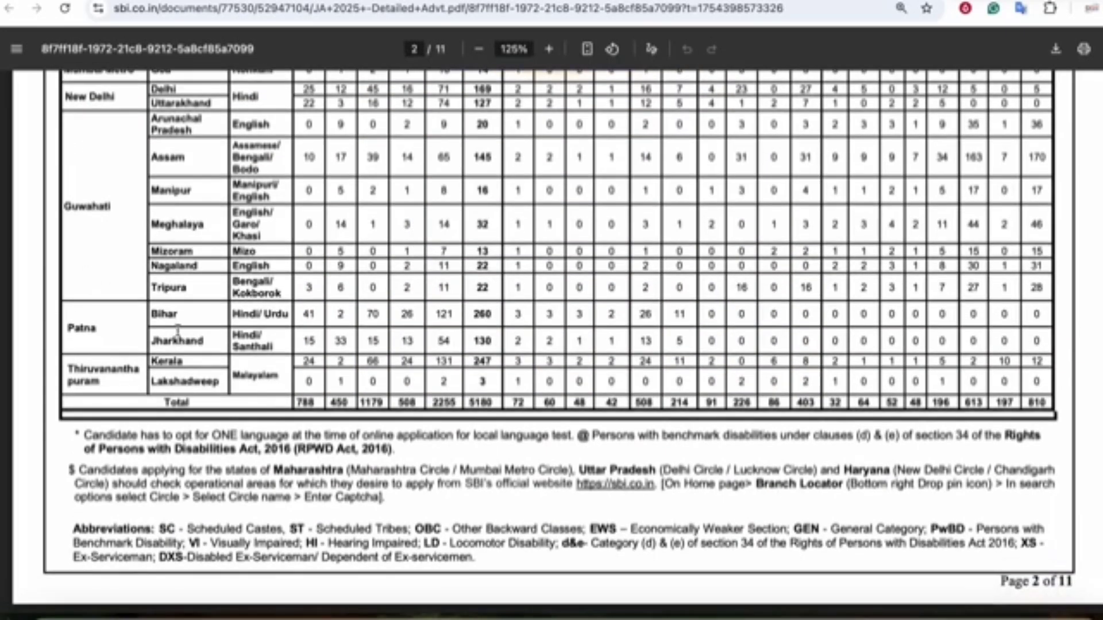
{"action": "left_click", "coordinate": [467, 402]}
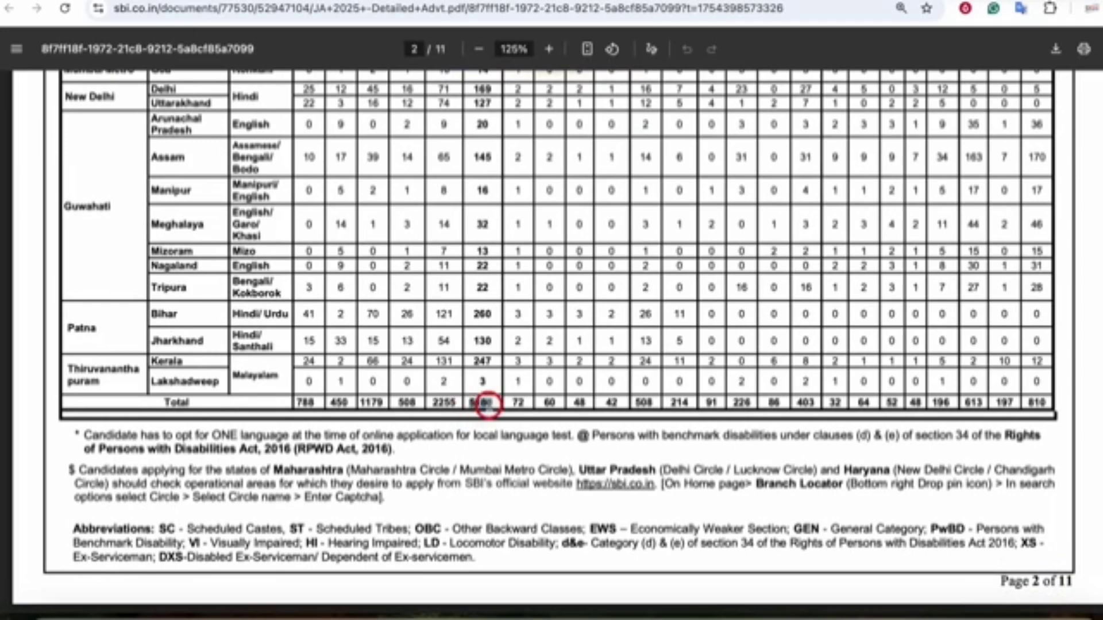
{"action": "scroll", "coordinate": [907, 335], "scroll_direction": "up", "scroll_amount": 12}
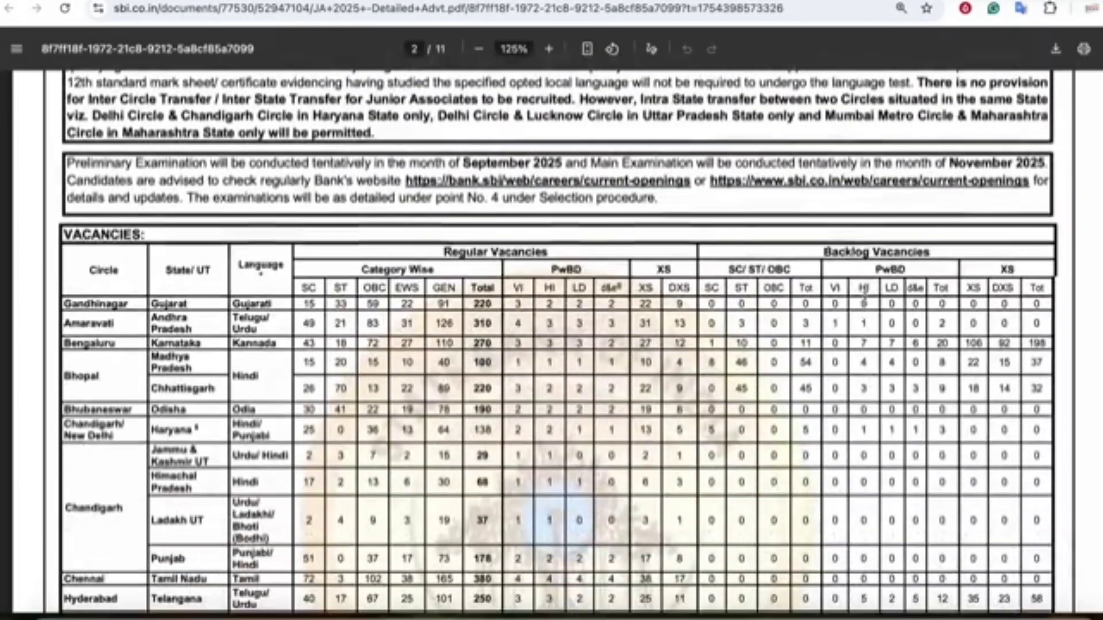
{"action": "left_click", "coordinate": [863, 285]}
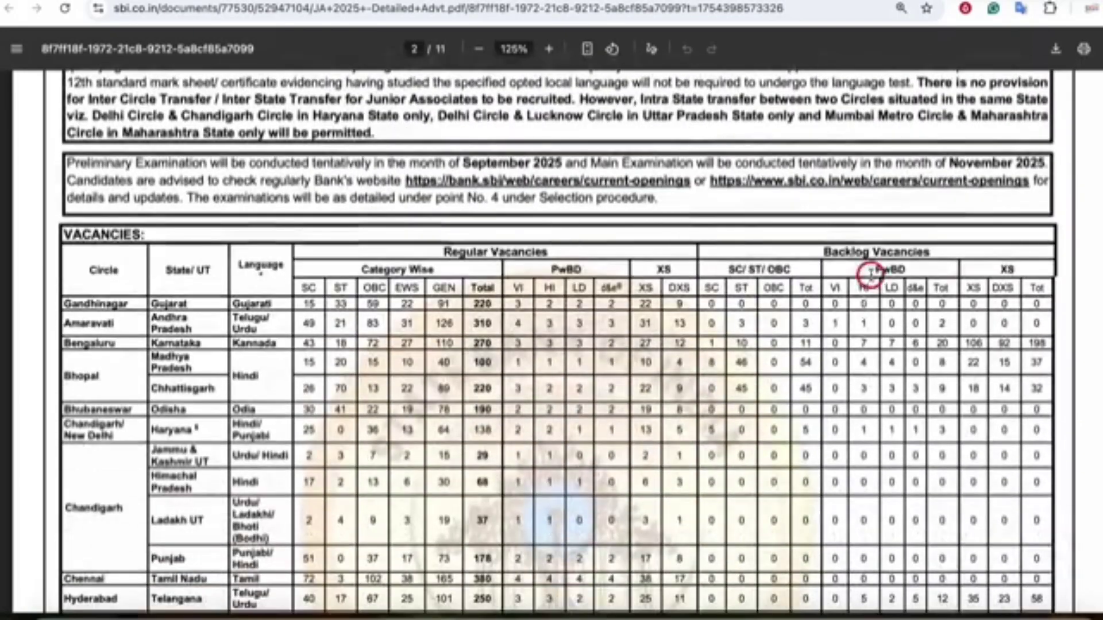
- Scroll further down the notice and highlight more of its details
{"action": "scroll", "coordinate": [581, 320], "scroll_direction": "down", "scroll_amount": 4}
{"action": "scroll", "coordinate": [583, 322], "scroll_direction": "down", "scroll_amount": 15}
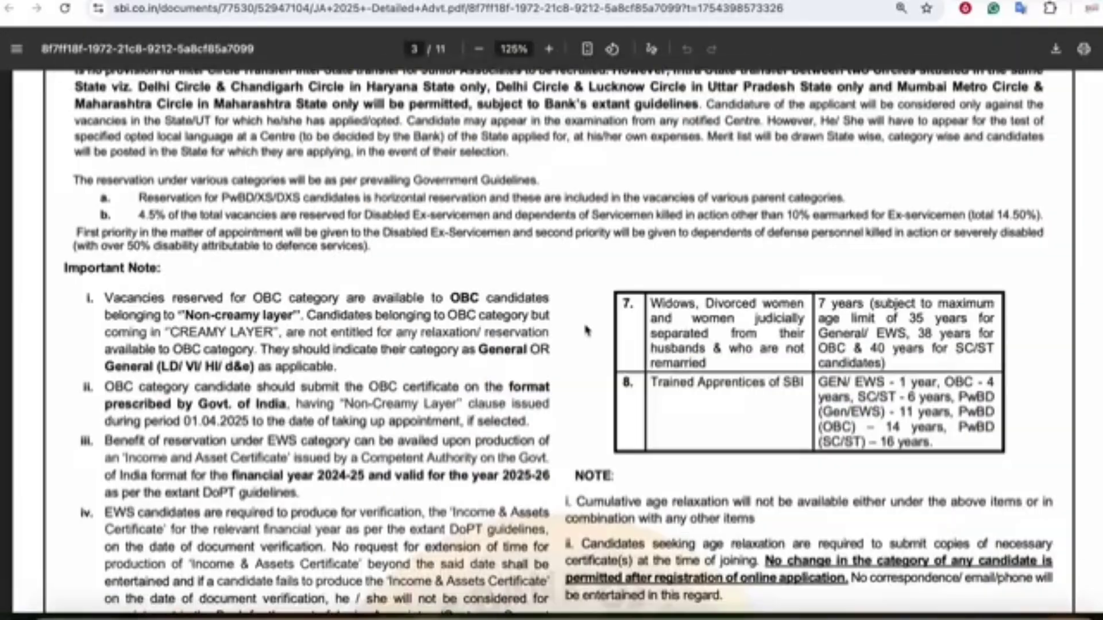
{"action": "scroll", "coordinate": [585, 330], "scroll_direction": "down", "scroll_amount": 12}
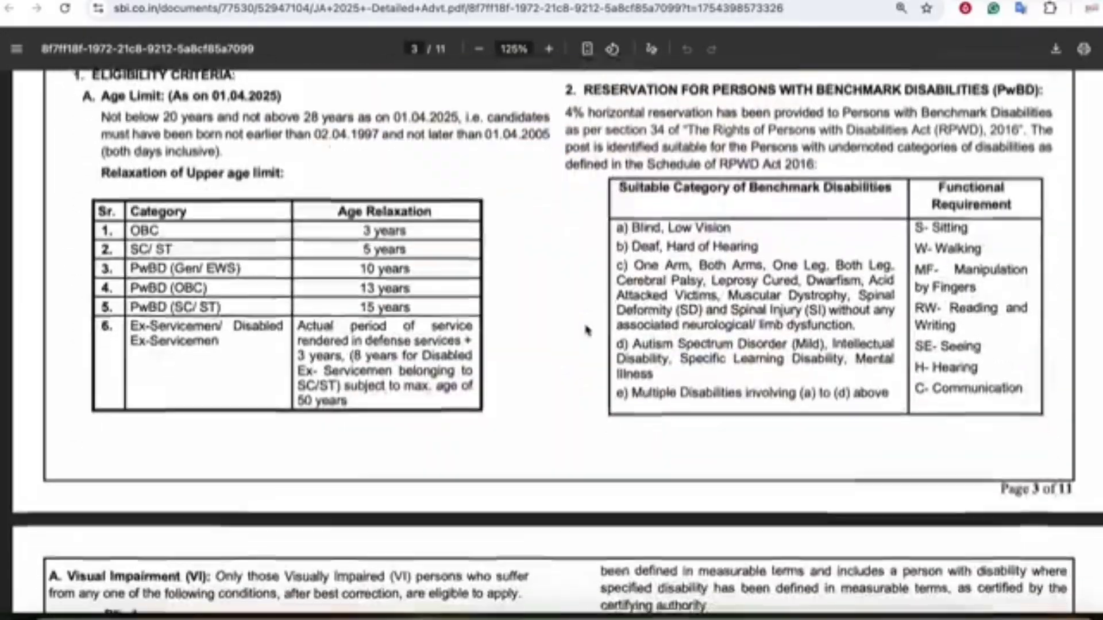
{"action": "scroll", "coordinate": [586, 330], "scroll_direction": "down", "scroll_amount": 15}
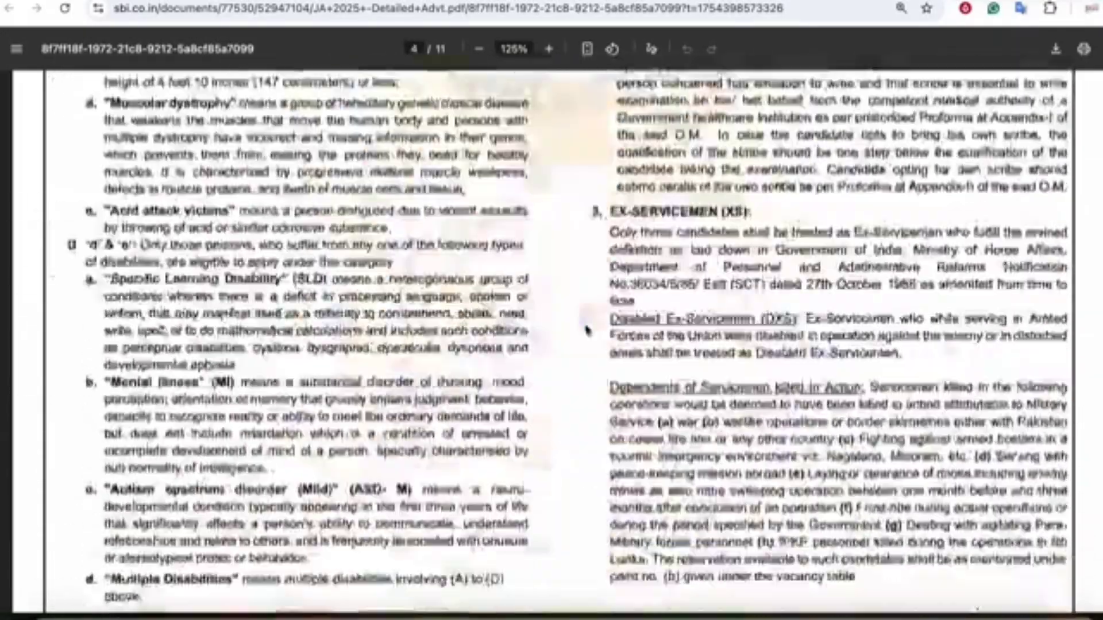
{"action": "scroll", "coordinate": [586, 331], "scroll_direction": "down", "scroll_amount": 15}
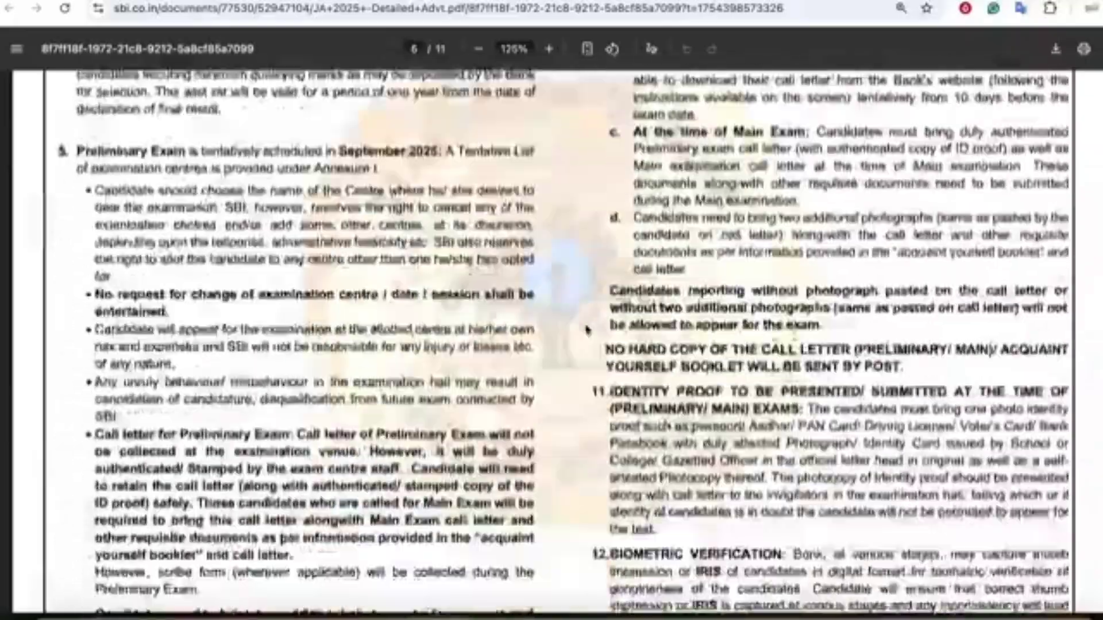
{"action": "scroll", "coordinate": [586, 330], "scroll_direction": "up", "scroll_amount": 3}
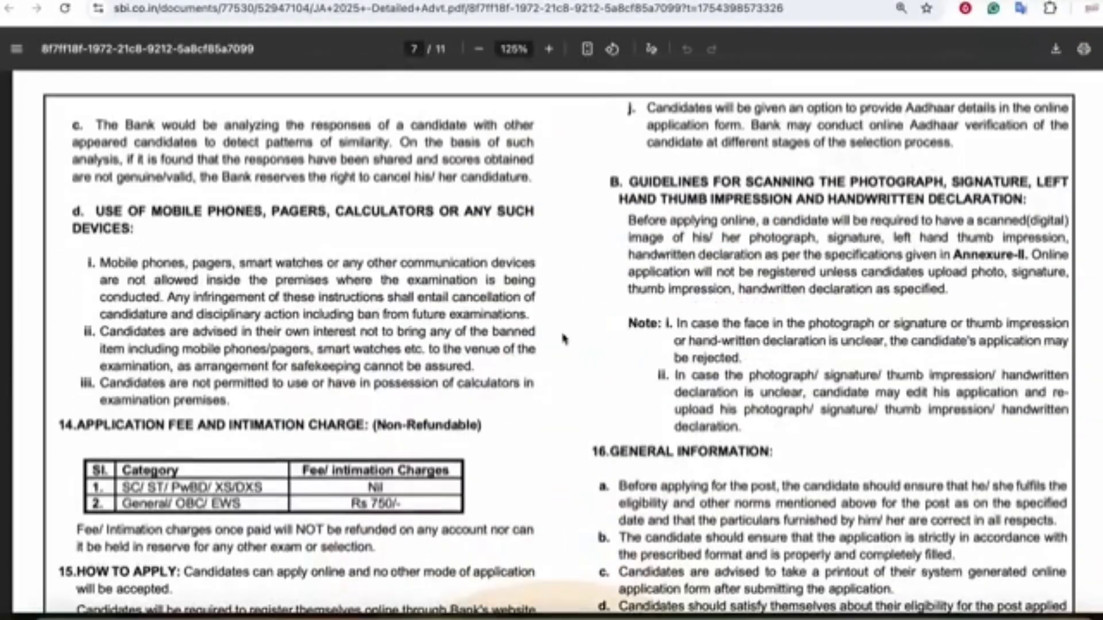
{"action": "scroll", "coordinate": [574, 339], "scroll_direction": "down", "scroll_amount": 2}
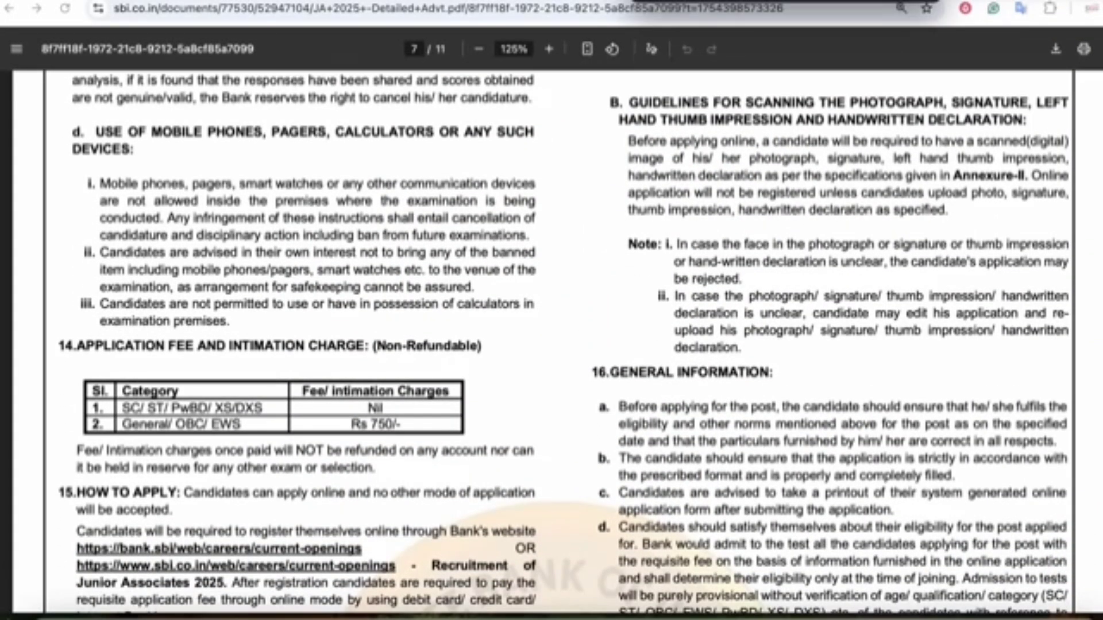
{"action": "left_click_drag", "start_coordinate": [131, 414], "coordinate": [281, 418]}
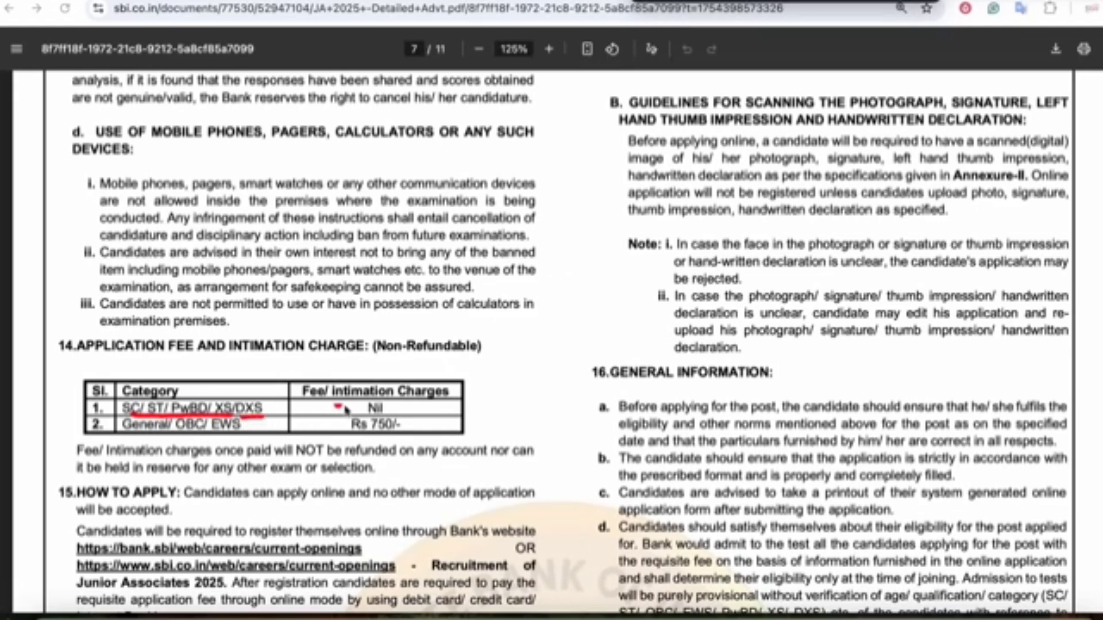
{"action": "left_click_drag", "start_coordinate": [345, 406], "coordinate": [353, 406]}
{"action": "left_click_drag", "start_coordinate": [182, 438], "coordinate": [241, 438]}
{"action": "mouse_move", "coordinate": [353, 438]}
{"action": "left_mouse_down"}
{"action": "mouse_move", "coordinate": [410, 426]}
{"action": "mouse_move", "coordinate": [359, 416]}
{"action": "mouse_move", "coordinate": [384, 440]}
{"action": "left_mouse_up"}
{"action": "left_click_drag", "start_coordinate": [468, 409], "coordinate": [439, 437]}
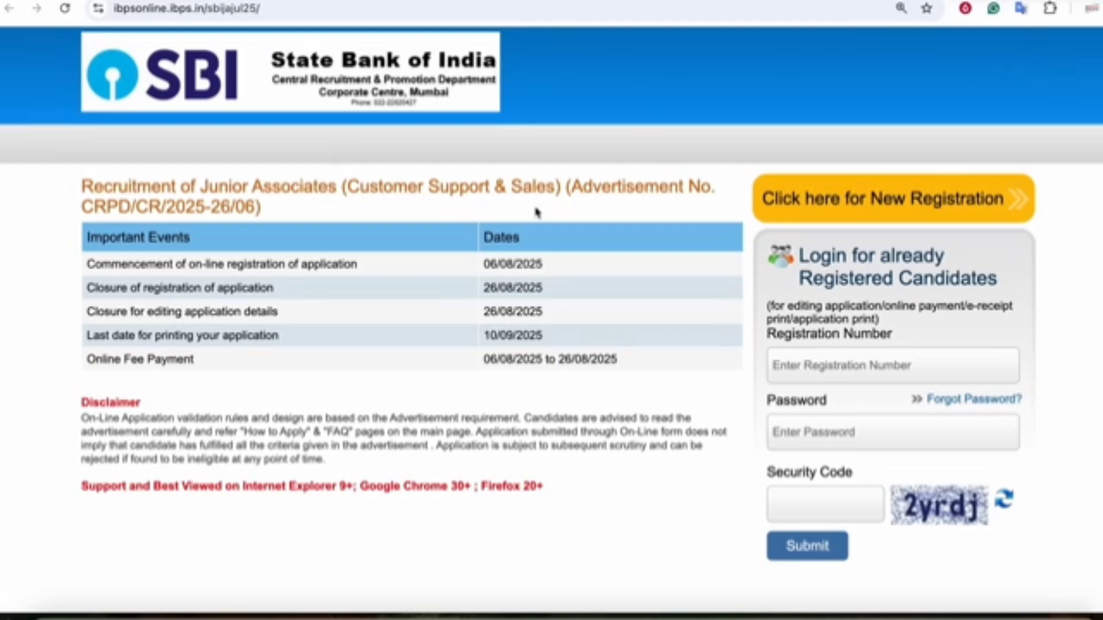
- Open the new registration form and enter and confirm the candidate's first name
{"action": "left_click", "coordinate": [865, 214]}
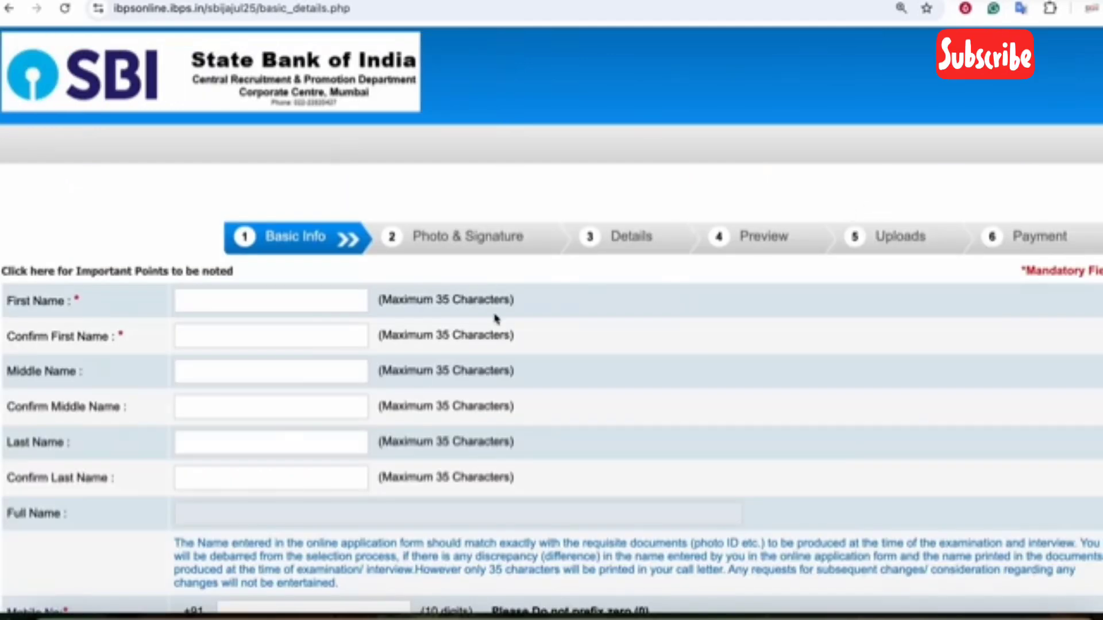
{"action": "scroll", "coordinate": [496, 318], "scroll_direction": "down", "scroll_amount": 3}
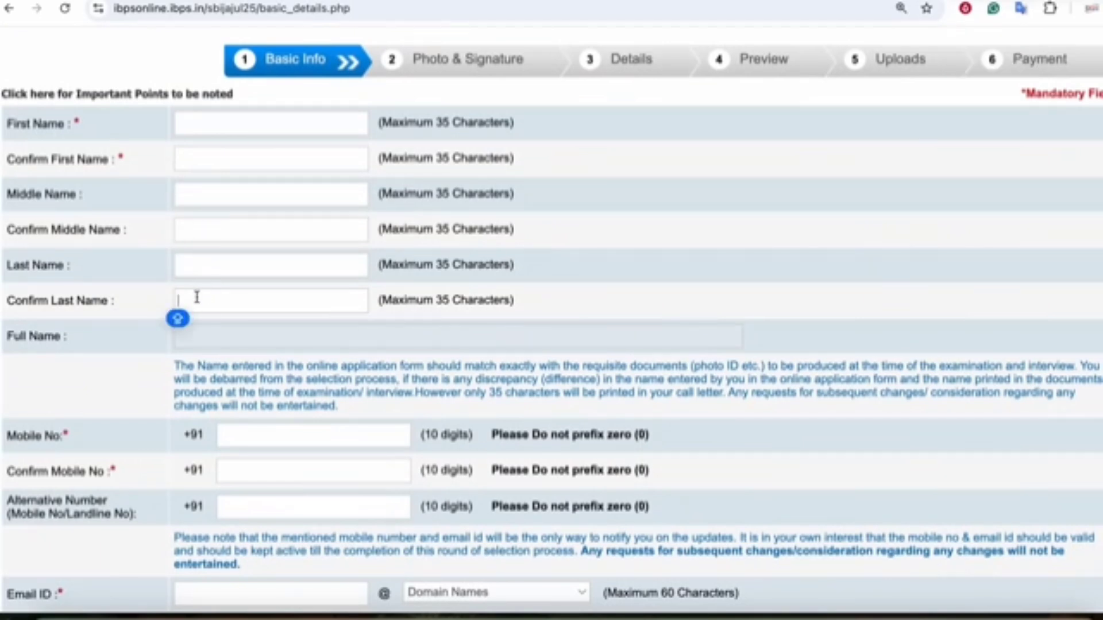
{"action": "left_click", "coordinate": [198, 122]}
{"action": "key", "text": "Tab"}
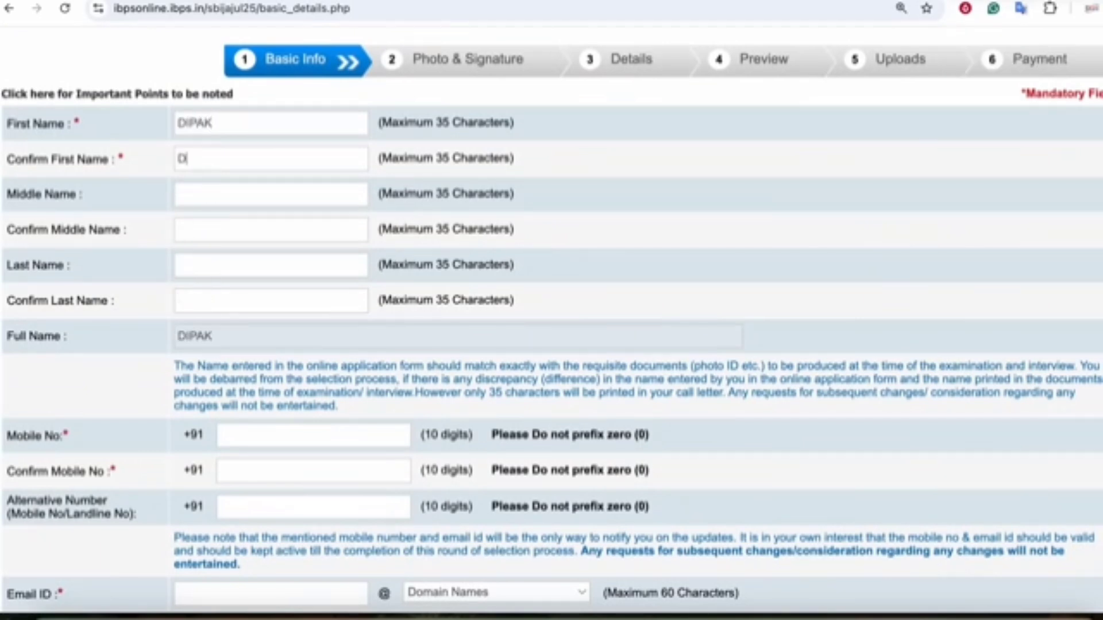
{"action": "key", "text": "Tab"}
- Clear the name mistakenly entered into the last-name fields
{"action": "key", "text": "Tab"}
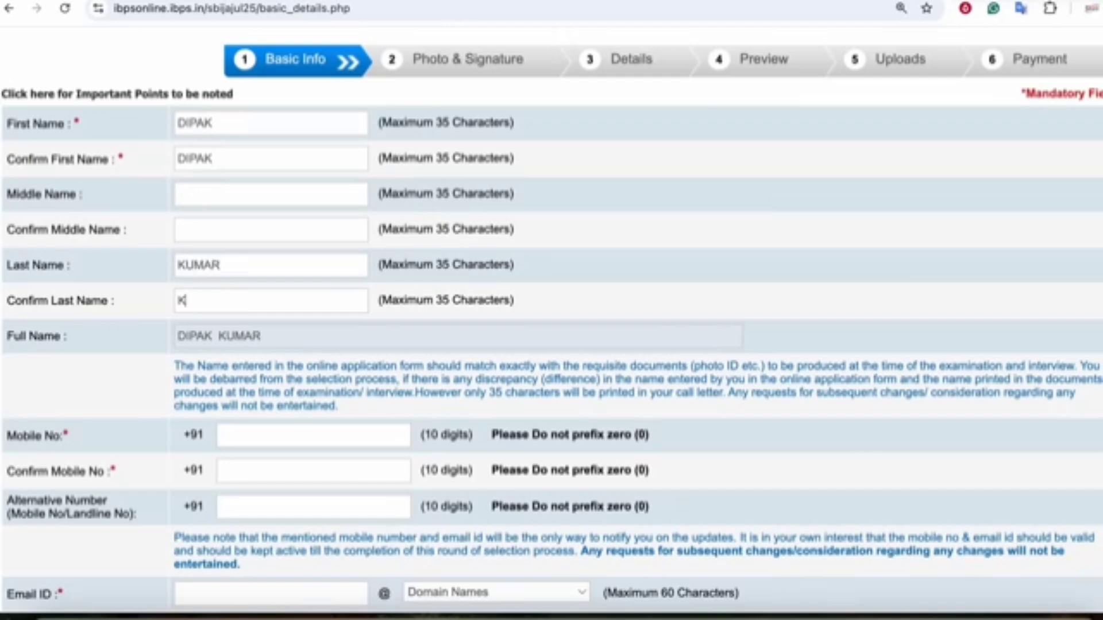
{"action": "key", "text": "shift+Tab"}
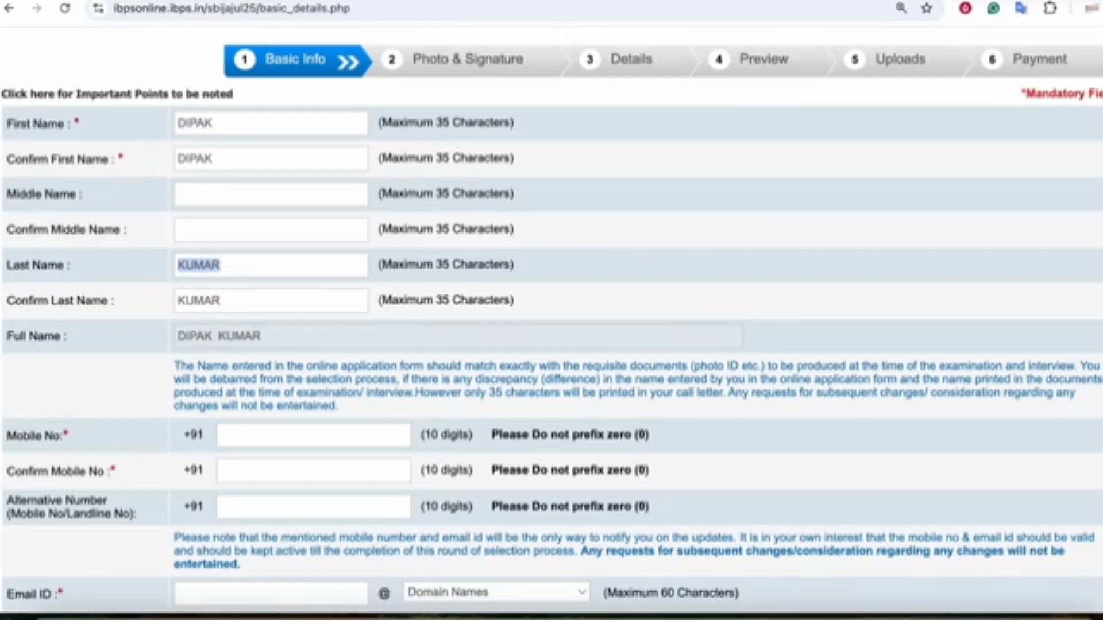
{"action": "key", "text": "BackSpace"}
{"action": "key", "text": "shift+Tab"}
{"action": "key", "text": "Tab"}
{"action": "key", "text": "Tab"}
{"action": "key", "text": "BackSpace"}
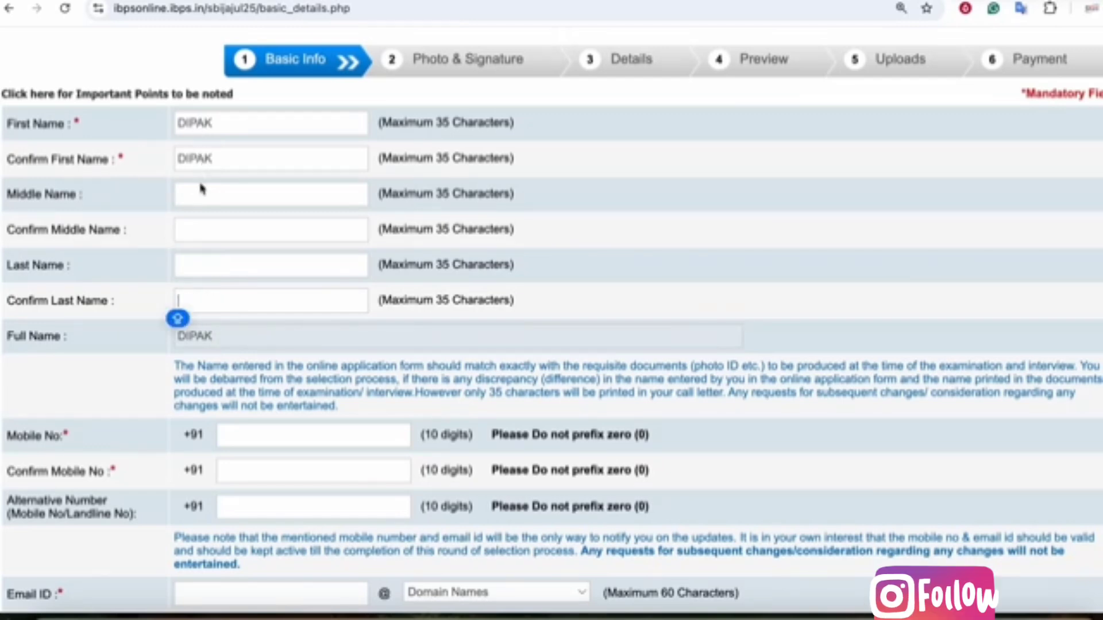
- Enter and confirm the candidate's middle and last names, then recheck the first-name fields
{"action": "left_click", "coordinate": [197, 195]}
{"action": "left_click", "coordinate": [175, 240]}
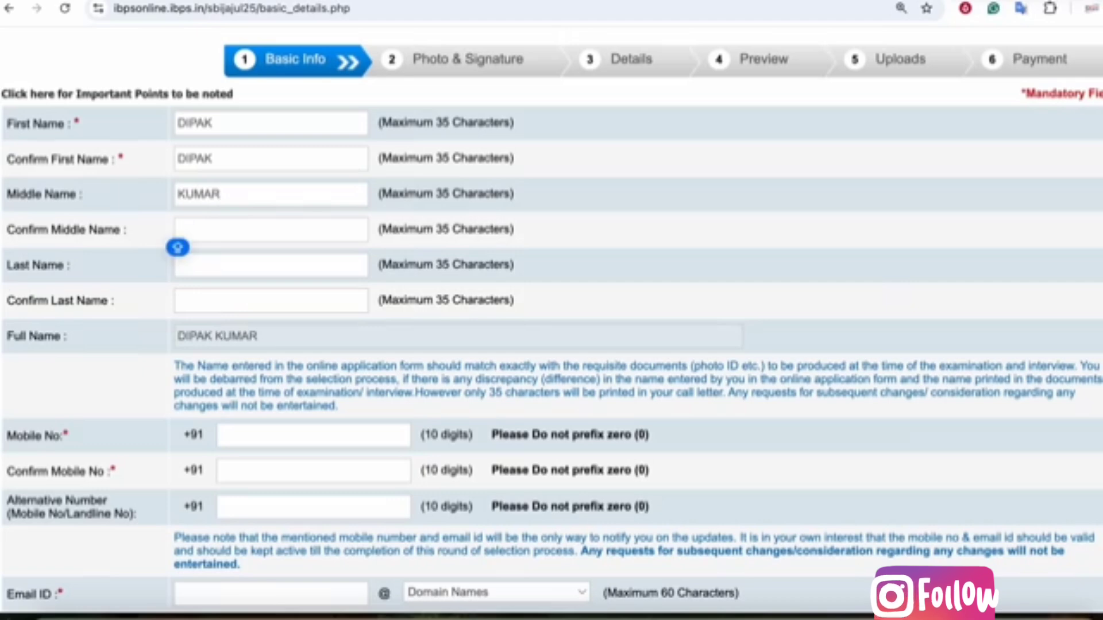
{"action": "key", "text": "Tab"}
{"action": "key", "text": "Tab"}
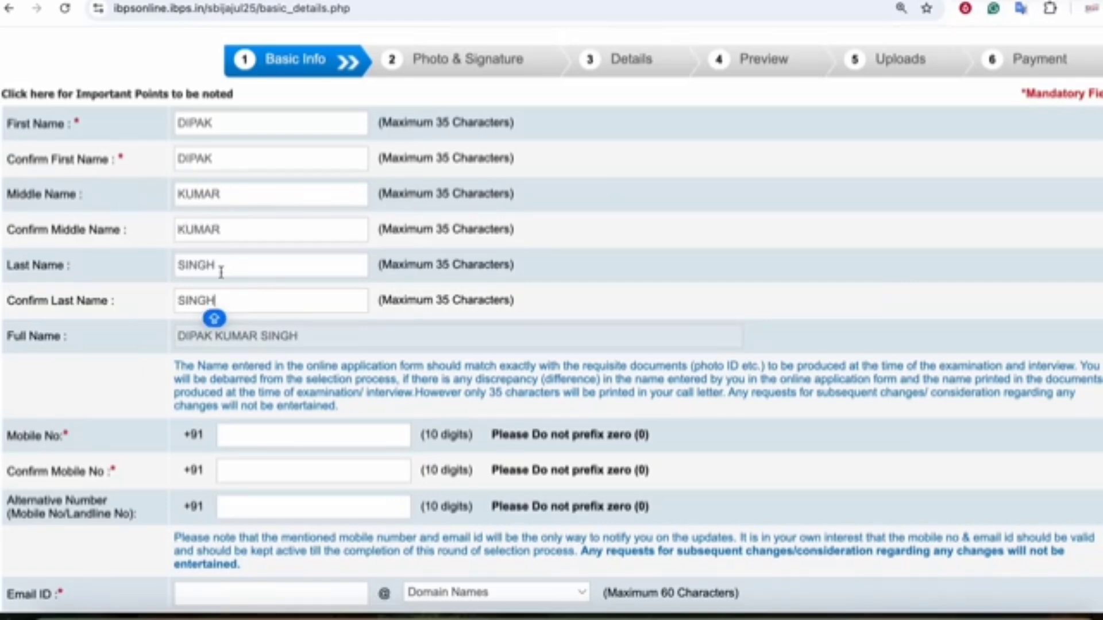
{"action": "left_click", "coordinate": [228, 151]}
{"action": "left_click", "coordinate": [228, 126]}
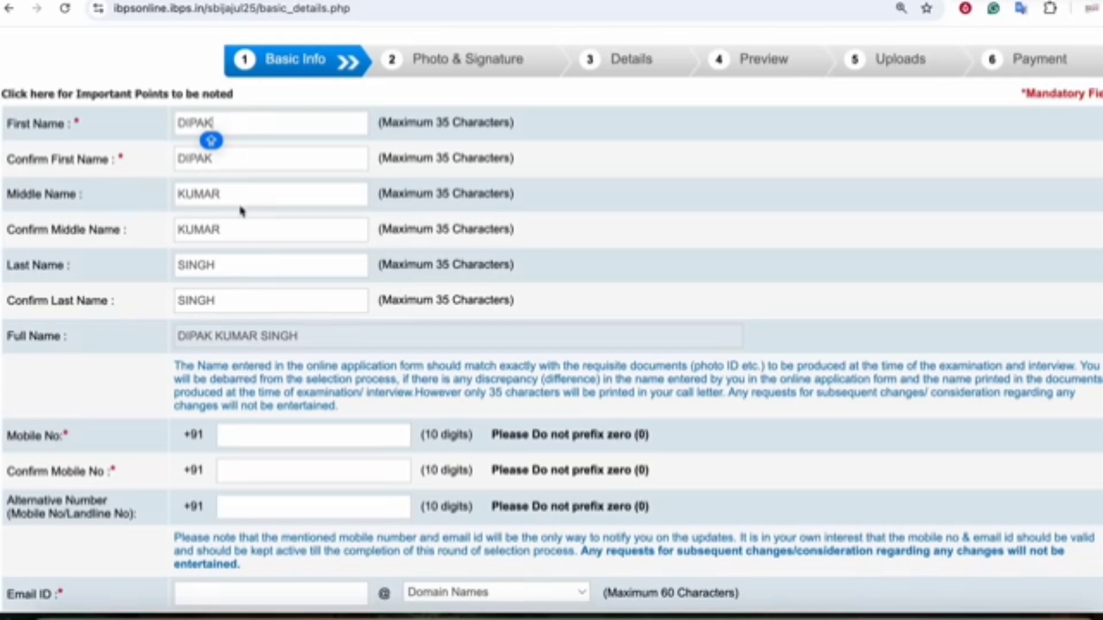
{"action": "left_click", "coordinate": [49, 335]}
- Enter and confirm the candidate's mobile number
{"action": "scroll", "coordinate": [239, 335], "scroll_direction": "down", "scroll_amount": 2}
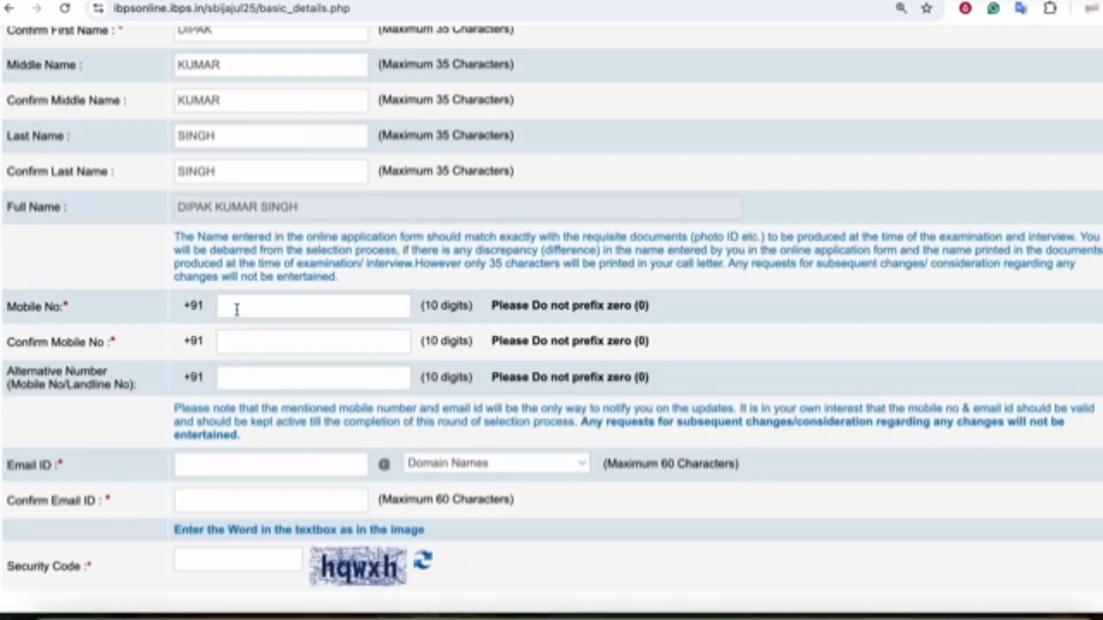
{"action": "left_click", "coordinate": [237, 310]}
{"action": "left_click", "coordinate": [238, 345]}
{"action": "scroll", "coordinate": [238, 344], "scroll_direction": "down", "scroll_amount": 2}
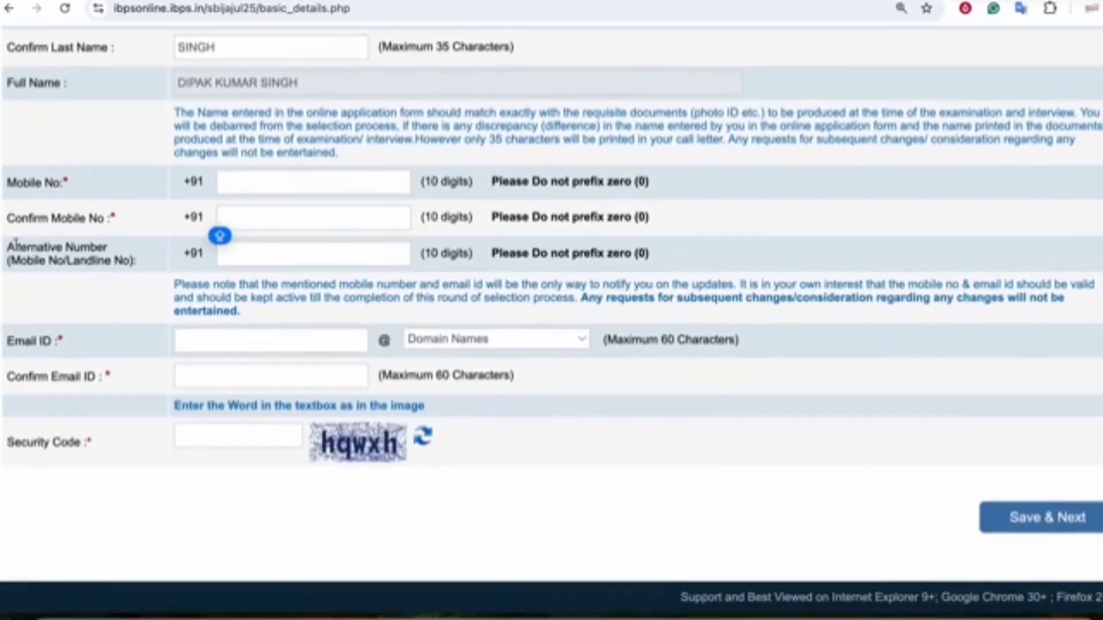
{"action": "left_click", "coordinate": [95, 254]}
- Enter the candidate's e-mail ID with the gmail.com domain and move to its confirmation field
{"action": "left_click", "coordinate": [211, 339]}
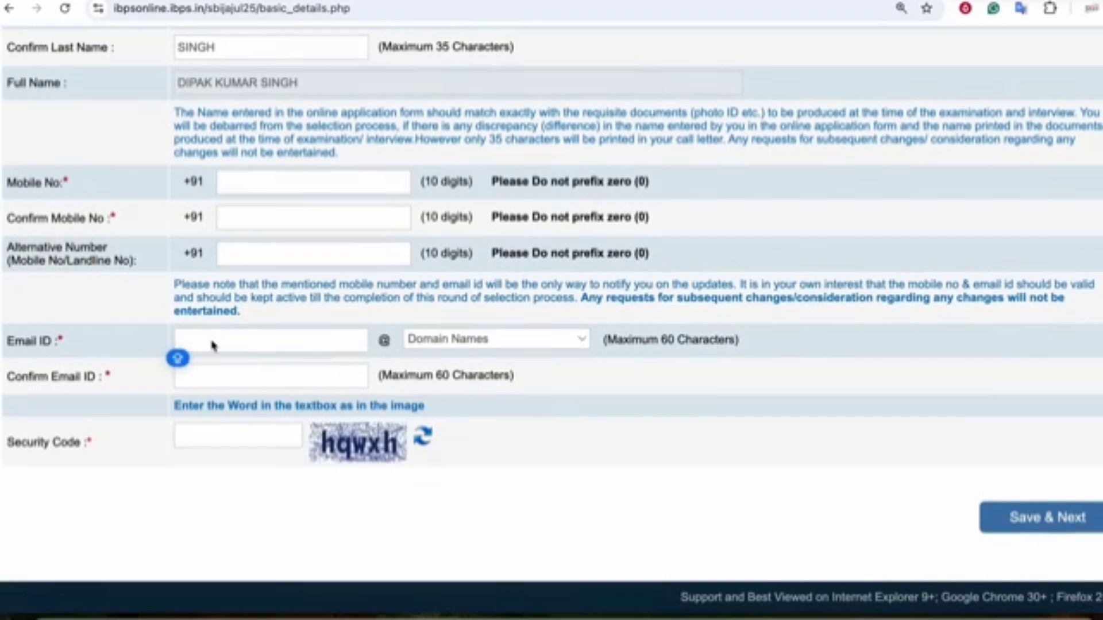
{"action": "type", "text": "ds"}
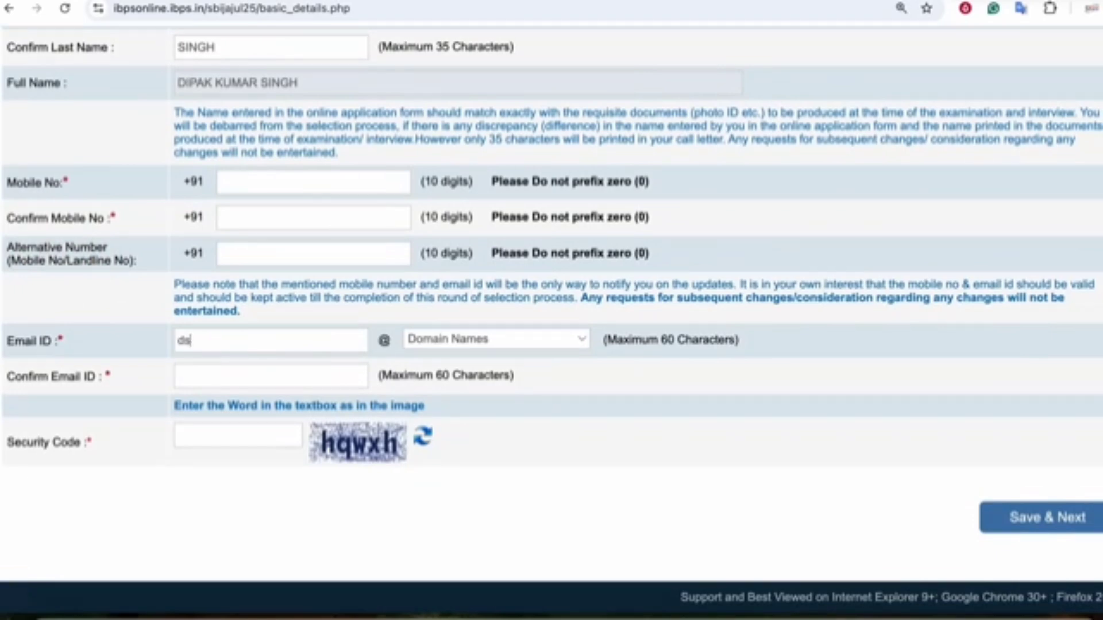
{"action": "left_click", "coordinate": [471, 340]}
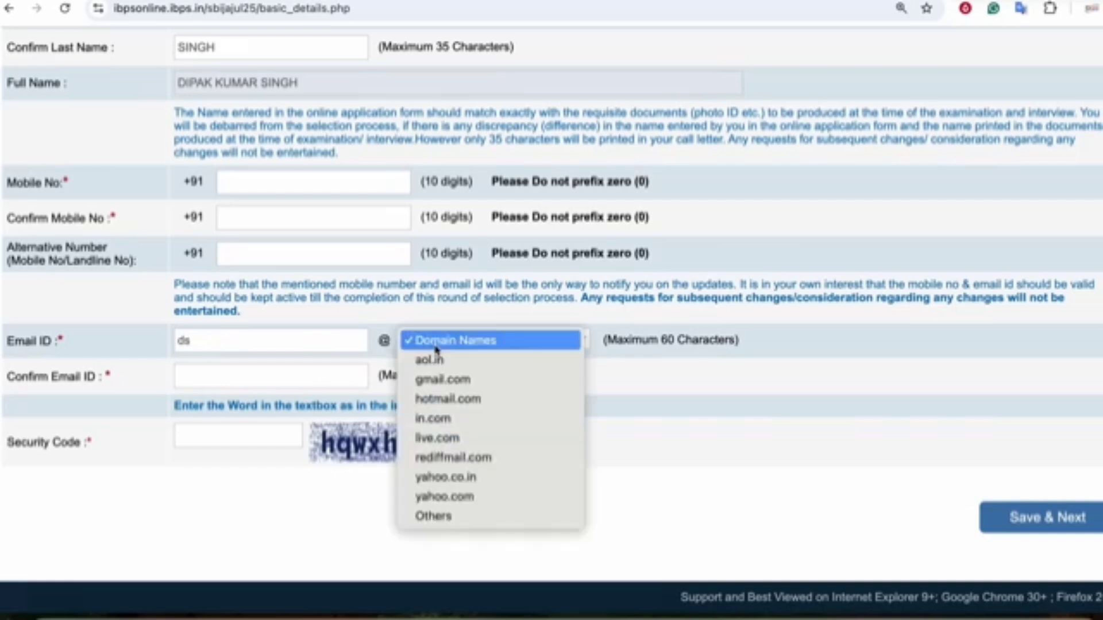
{"action": "left_click", "coordinate": [468, 377]}
{"action": "left_click", "coordinate": [129, 380]}
{"action": "left_click", "coordinate": [89, 376]}
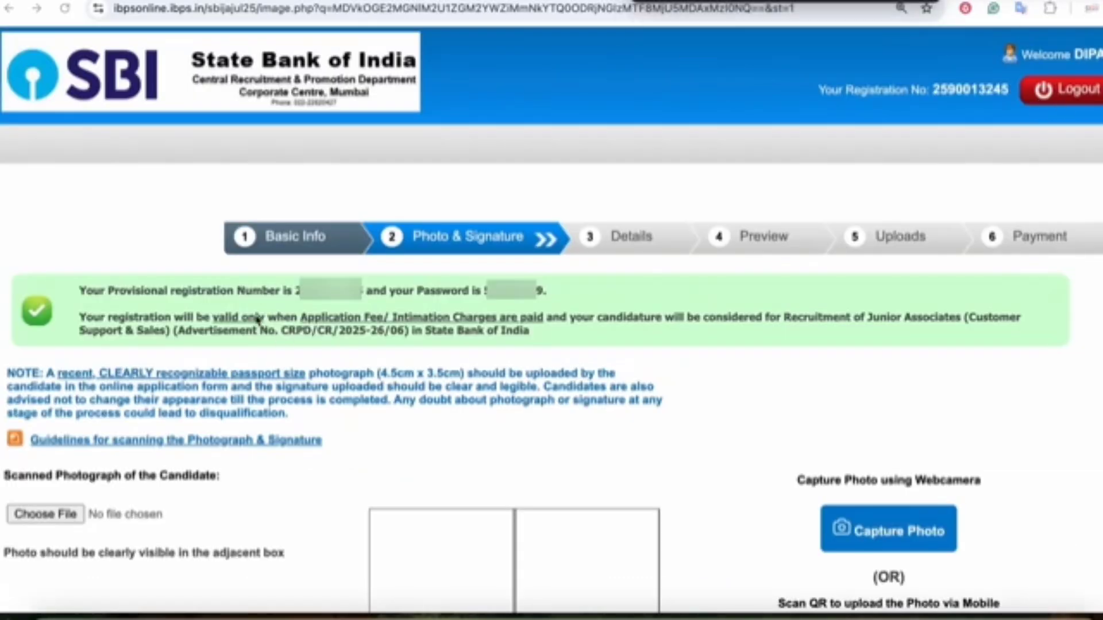
{"action": "left_click_drag", "start_coordinate": [237, 299], "coordinate": [327, 303]}
{"action": "left_click_drag", "start_coordinate": [454, 299], "coordinate": [569, 313]}
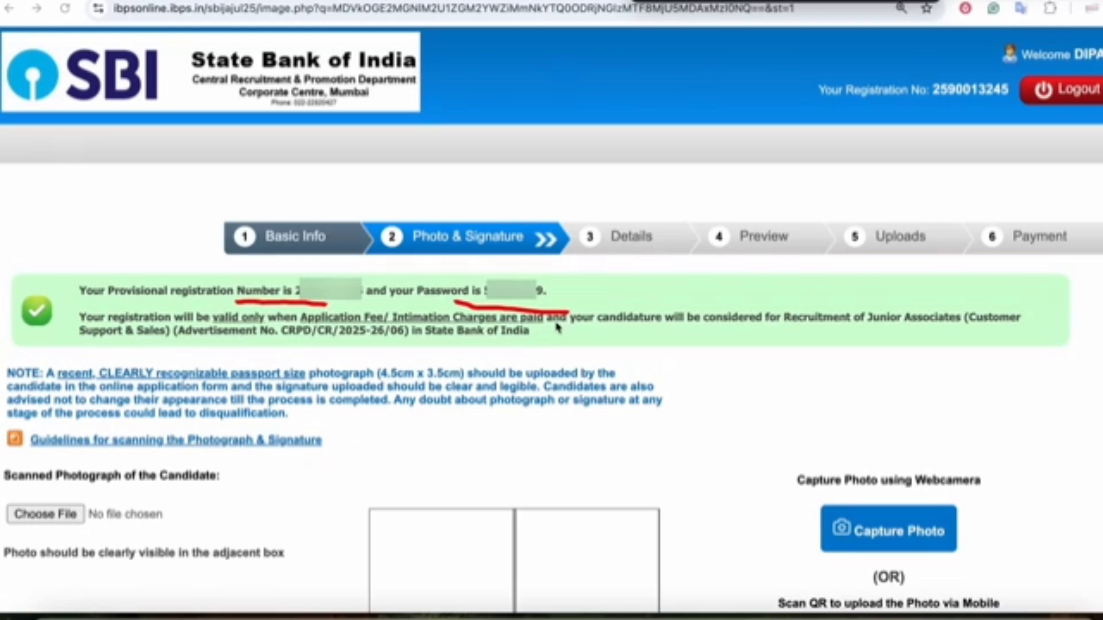
{"action": "mouse_move", "coordinate": [1098, 62]}
{"action": "left_mouse_down"}
{"action": "mouse_move", "coordinate": [1034, 64]}
{"action": "mouse_move", "coordinate": [1100, 122]}
{"action": "left_mouse_up"}
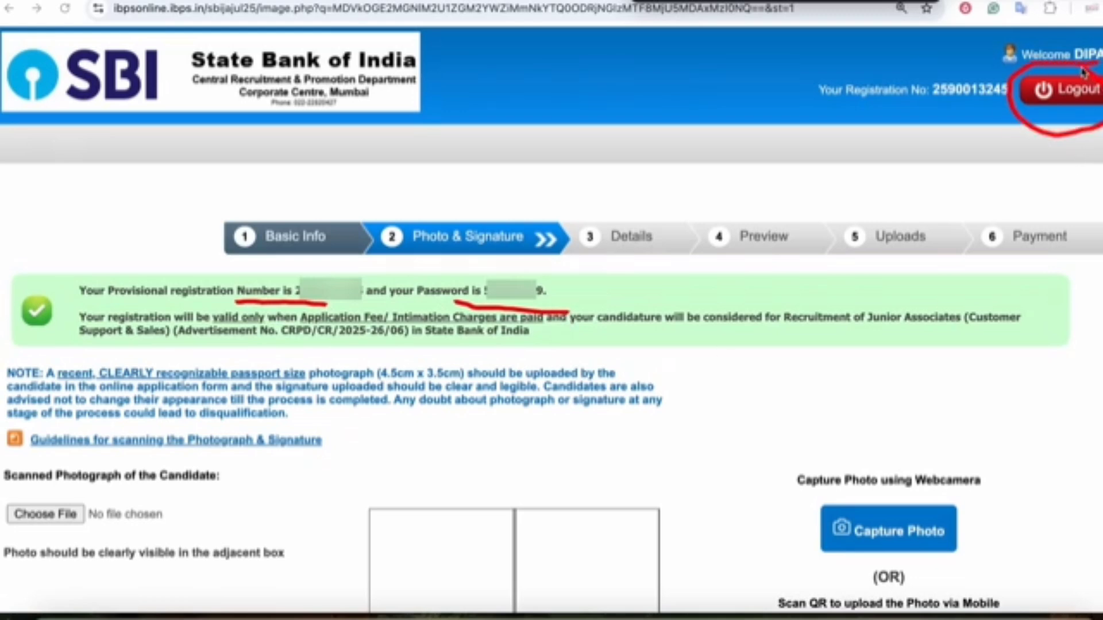
{"action": "left_click_drag", "start_coordinate": [908, 159], "coordinate": [1002, 137]}
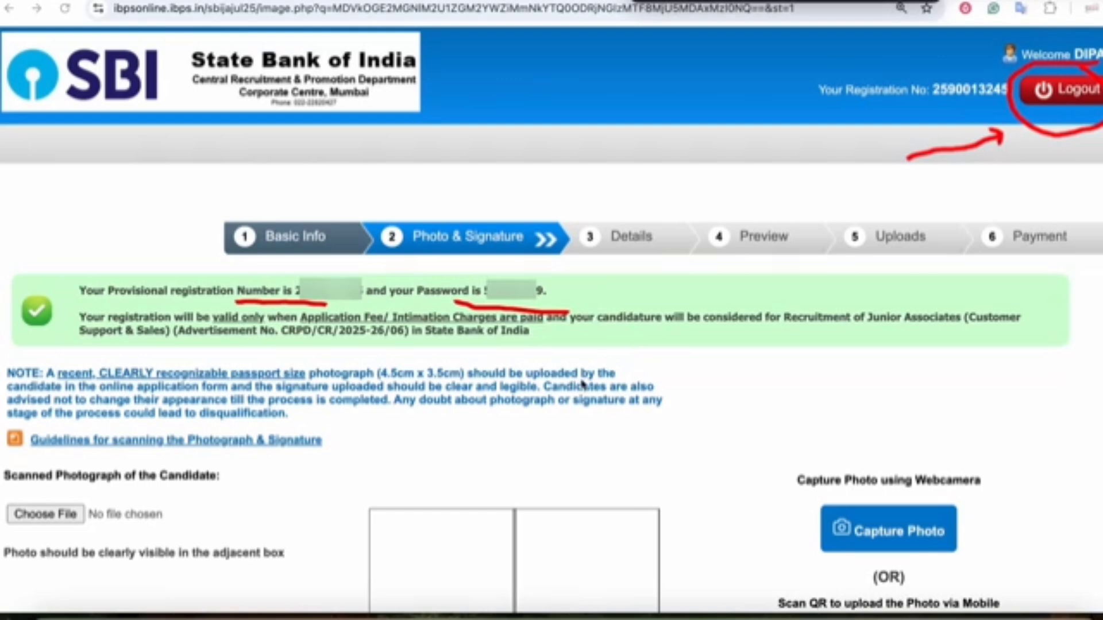
{"action": "left_click_drag", "start_coordinate": [612, 270], "coordinate": [1032, 265]}
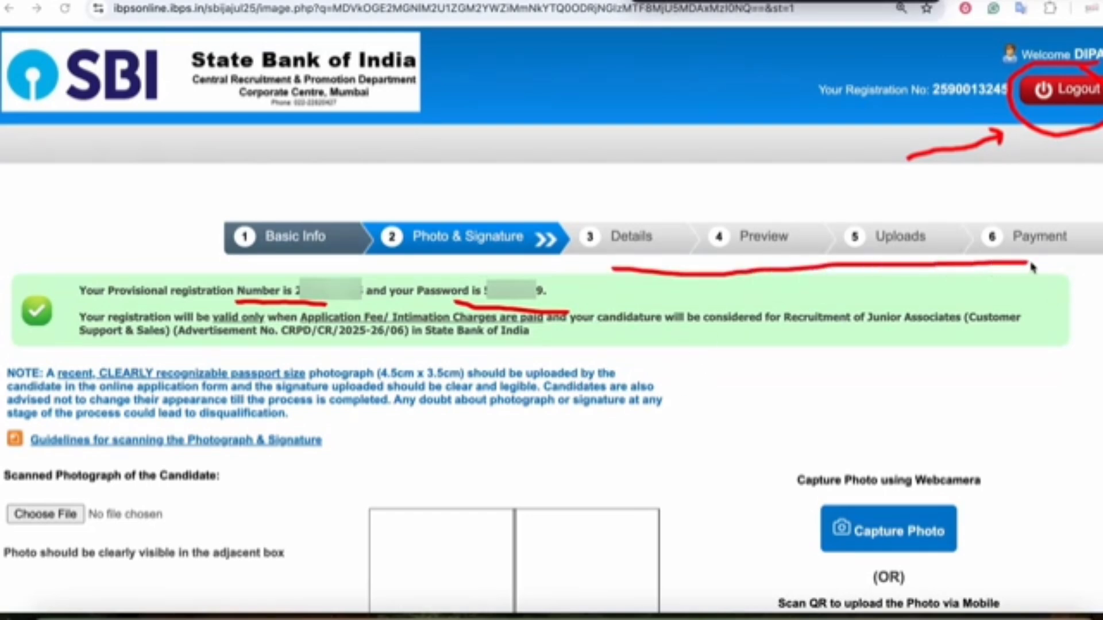
{"action": "scroll", "coordinate": [564, 290], "scroll_direction": "down", "scroll_amount": 3}
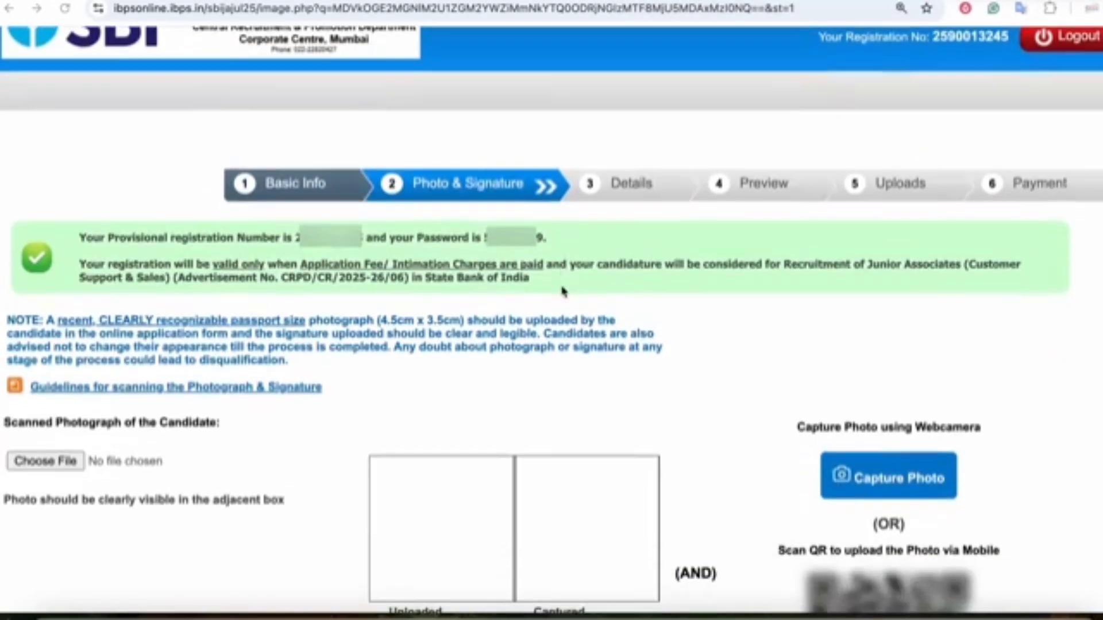
{"action": "scroll", "coordinate": [564, 290], "scroll_direction": "down", "scroll_amount": 3}
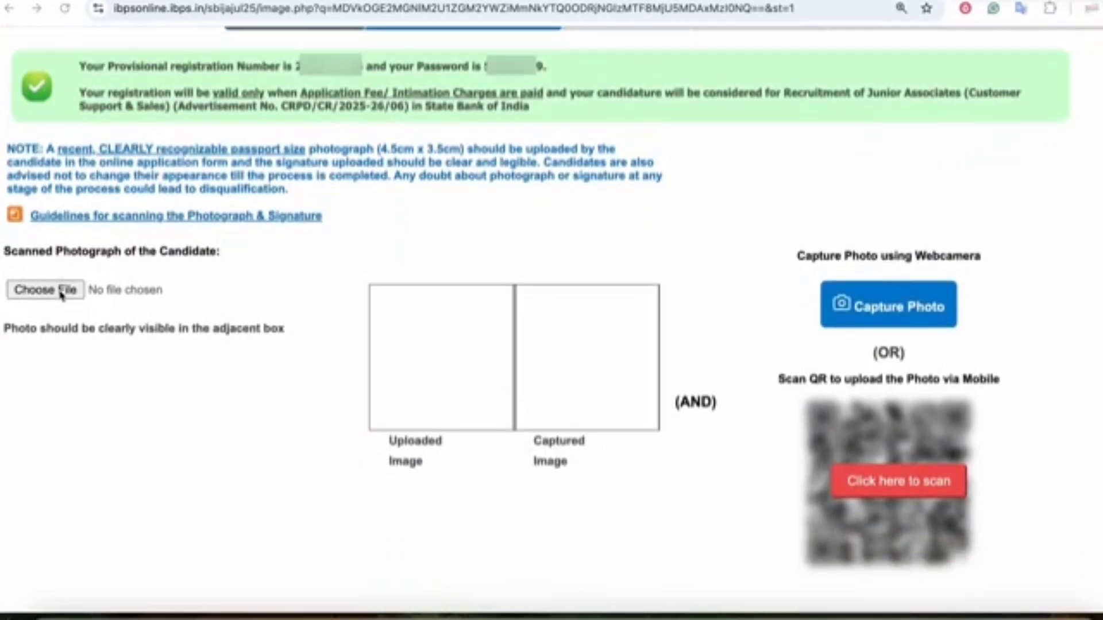
{"action": "scroll", "coordinate": [524, 383], "scroll_direction": "down", "scroll_amount": 2}
- Open the photograph and signature scanning guidelines and highlight key passages
{"action": "left_click", "coordinate": [396, 374]}
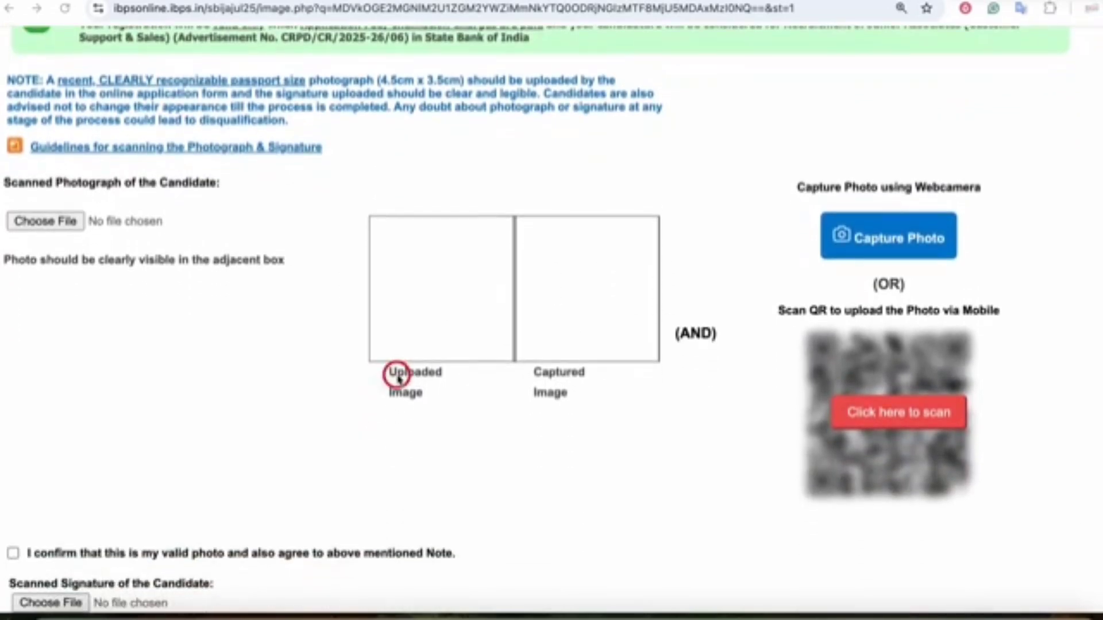
{"action": "scroll", "coordinate": [431, 377], "scroll_direction": "down", "scroll_amount": 4}
{"action": "scroll", "coordinate": [291, 400], "scroll_direction": "up", "scroll_amount": 2}
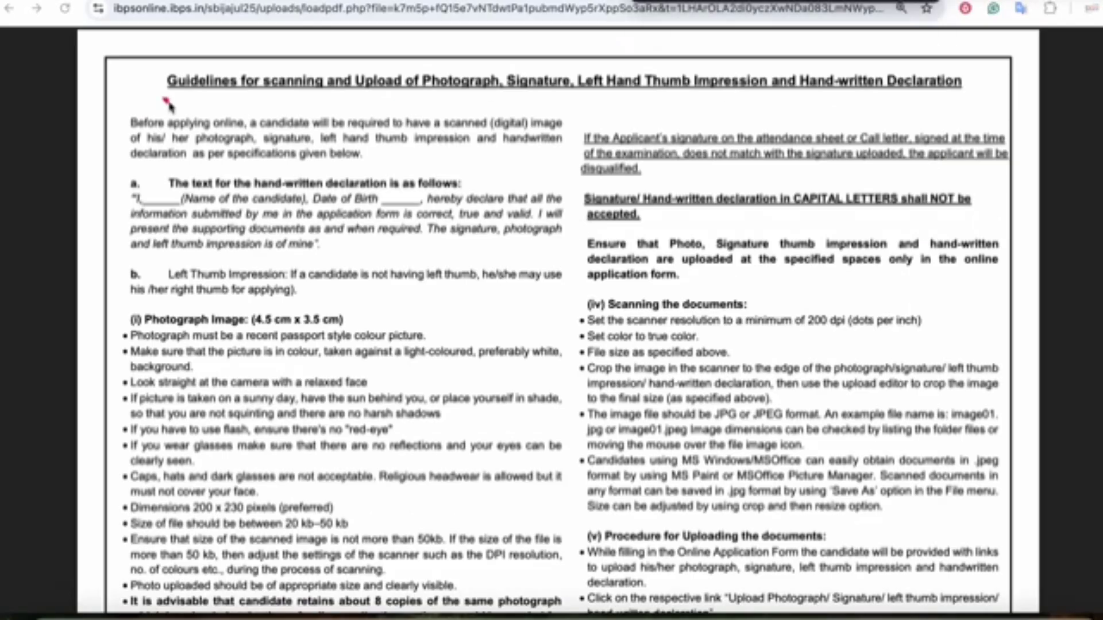
{"action": "left_click_drag", "start_coordinate": [164, 102], "coordinate": [240, 90]}
{"action": "left_click_drag", "start_coordinate": [108, 325], "coordinate": [181, 312]}
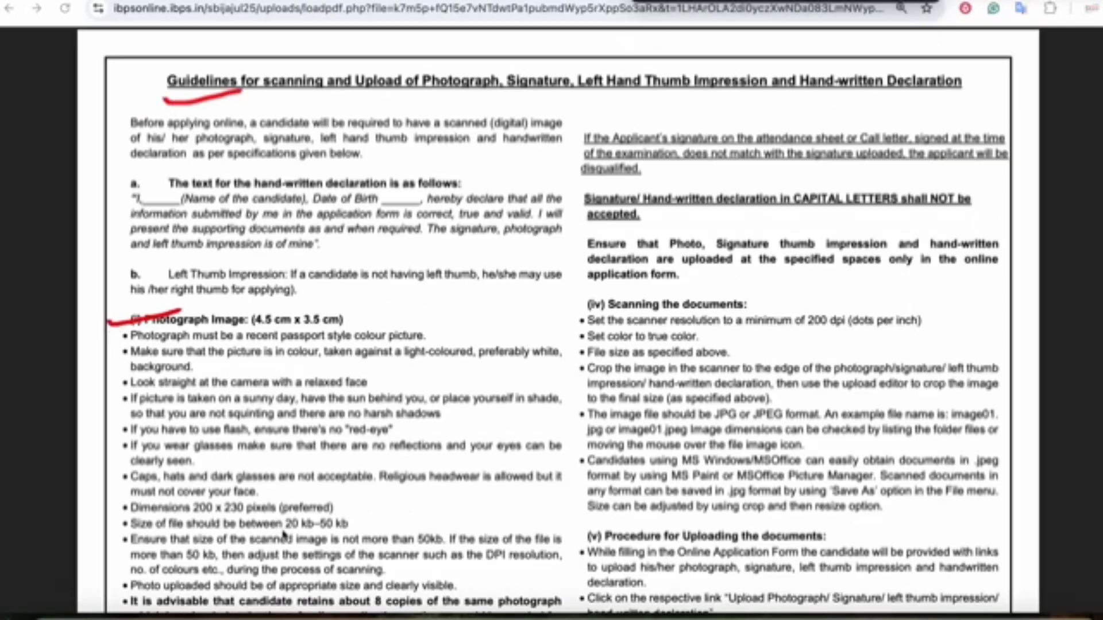
{"action": "mouse_move", "coordinate": [283, 533]}
{"action": "left_mouse_down"}
{"action": "mouse_move", "coordinate": [348, 545]}
{"action": "mouse_move", "coordinate": [334, 507]}
{"action": "mouse_move", "coordinate": [280, 534]}
{"action": "left_mouse_up"}
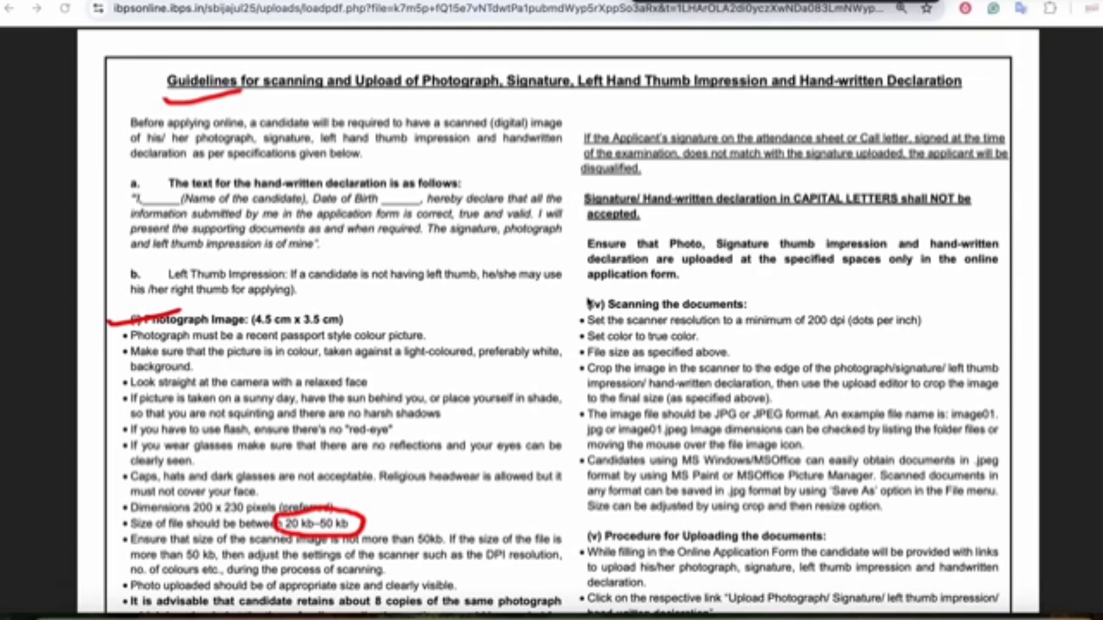
{"action": "left_click_drag", "start_coordinate": [648, 210], "coordinate": [901, 213]}
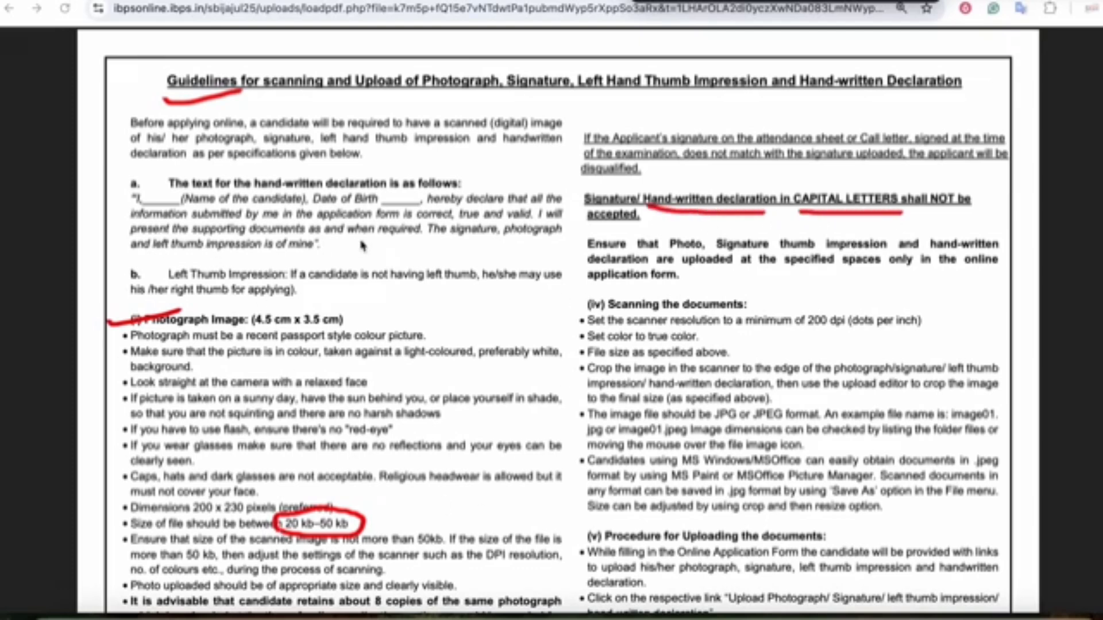
- Review the photo size specification (20–50 kb), then return to the upload page
{"action": "mouse_move", "coordinate": [160, 167]}
{"action": "left_mouse_down"}
{"action": "mouse_move", "coordinate": [117, 178]}
{"action": "mouse_move", "coordinate": [115, 256]}
{"action": "mouse_move", "coordinate": [145, 261]}
{"action": "left_mouse_up"}
{"action": "mouse_move", "coordinate": [521, 161]}
{"action": "left_mouse_down"}
{"action": "mouse_move", "coordinate": [558, 166]}
{"action": "mouse_move", "coordinate": [573, 244]}
{"action": "mouse_move", "coordinate": [547, 259]}
{"action": "left_mouse_up"}
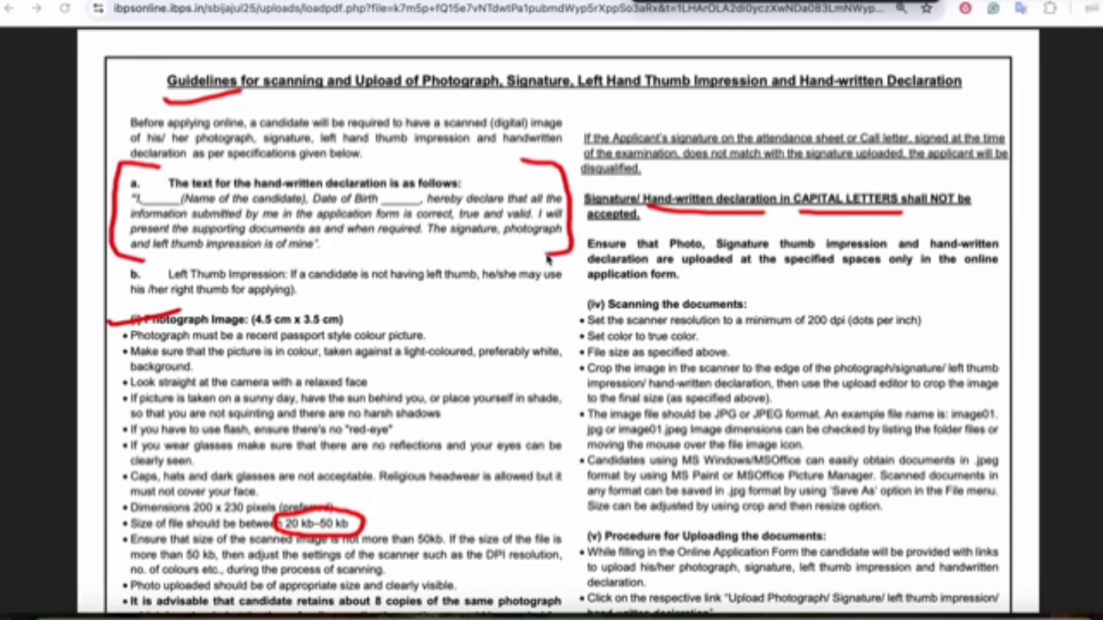
{"action": "left_click_drag", "start_coordinate": [143, 205], "coordinate": [170, 205]}
{"action": "left_click_drag", "start_coordinate": [379, 202], "coordinate": [423, 211]}
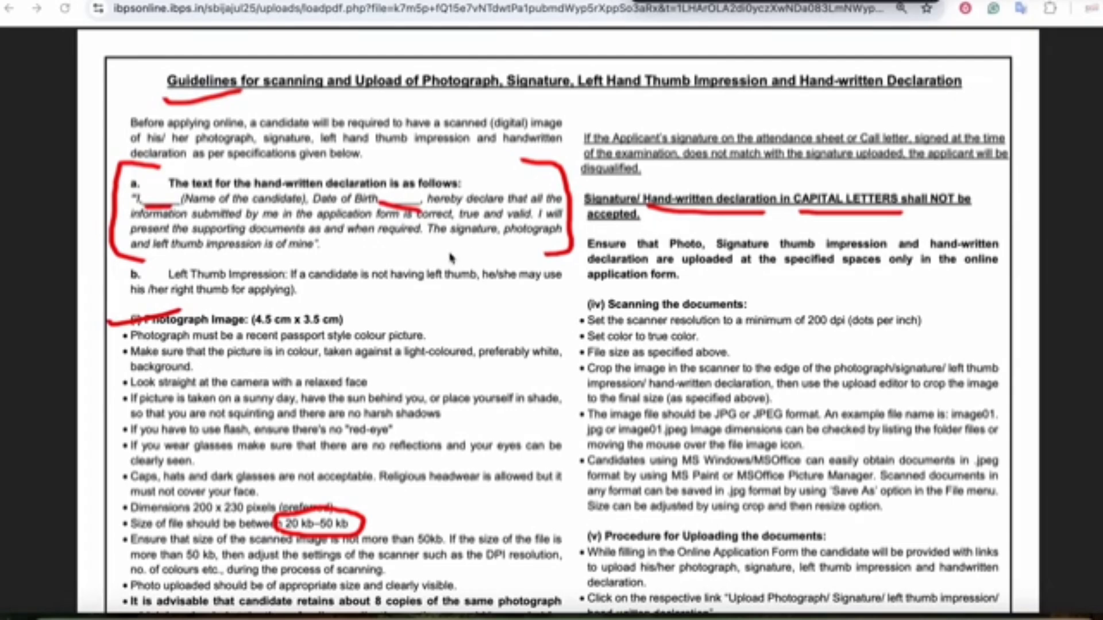
{"action": "mouse_move", "coordinate": [476, 317]}
{"action": "left_mouse_down"}
{"action": "mouse_move", "coordinate": [524, 328]}
{"action": "mouse_move", "coordinate": [498, 339]}
{"action": "left_mouse_up"}
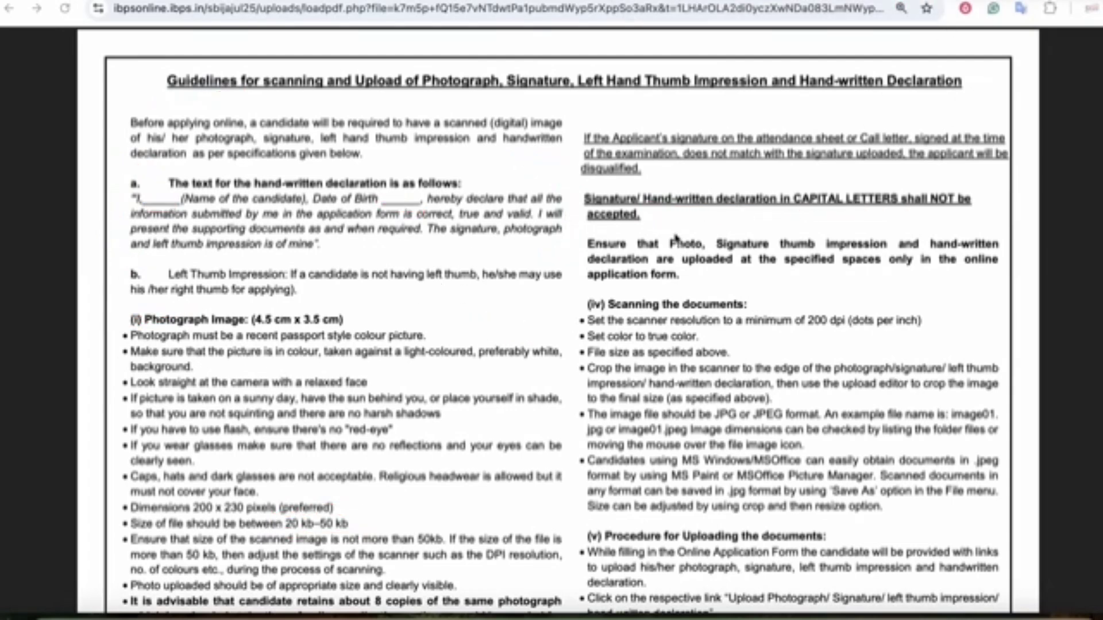
{"action": "scroll", "coordinate": [676, 240], "scroll_direction": "down", "scroll_amount": 9}
{"action": "scroll", "coordinate": [676, 240], "scroll_direction": "down", "scroll_amount": 5}
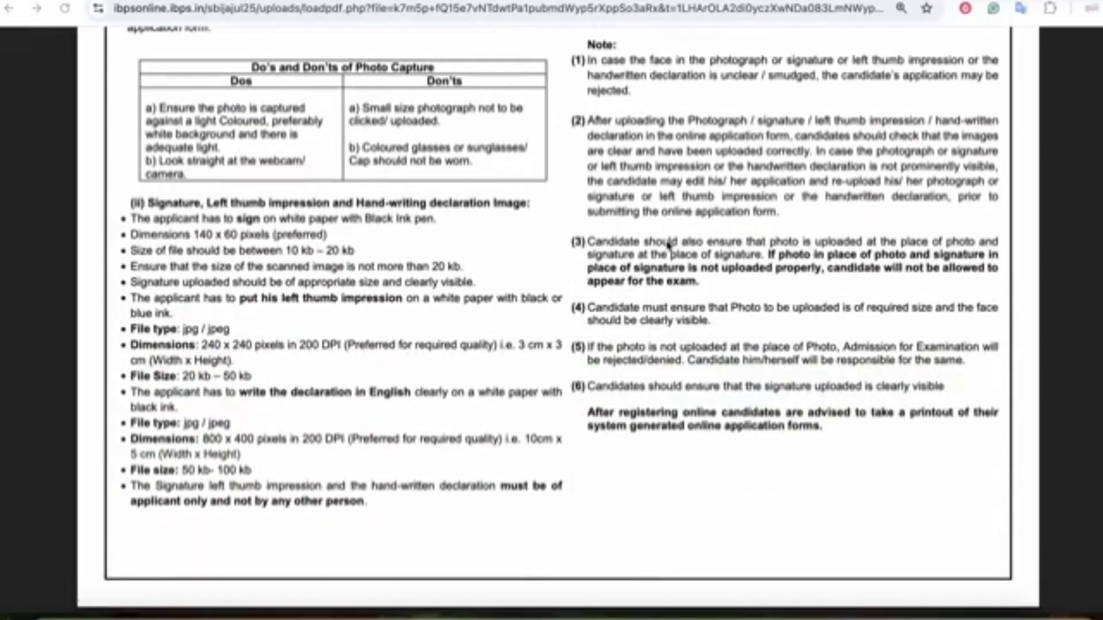
{"action": "scroll", "coordinate": [653, 256], "scroll_direction": "up", "scroll_amount": 14}
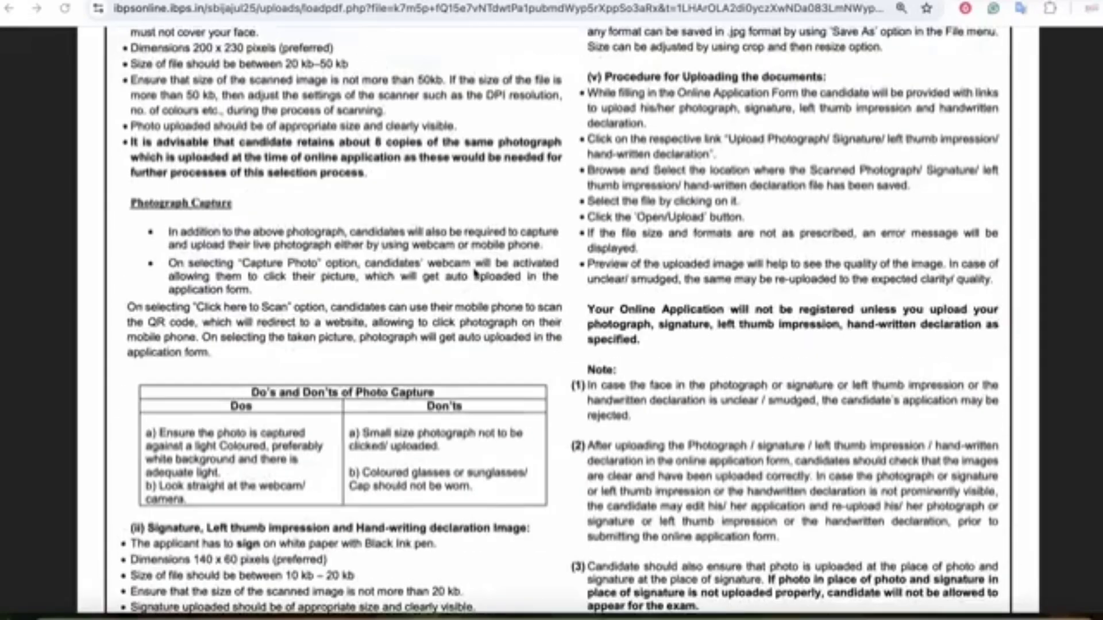
{"action": "left_click", "coordinate": [696, 1]}
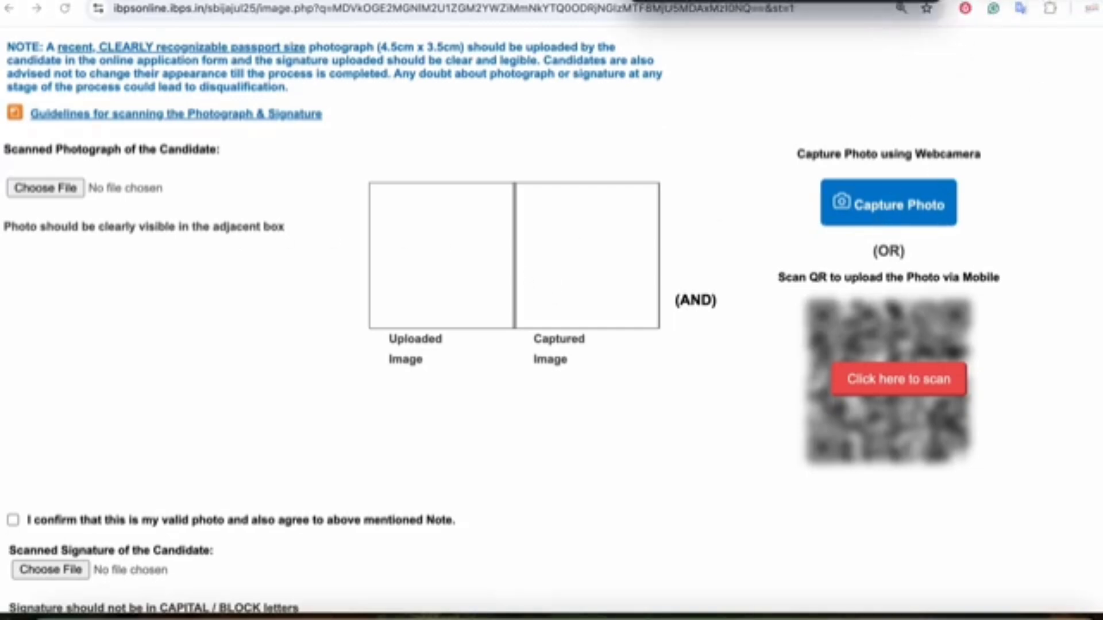
{"action": "mouse_move", "coordinate": [824, 238]}
{"action": "left_mouse_down"}
{"action": "mouse_move", "coordinate": [979, 202]}
{"action": "mouse_move", "coordinate": [890, 164]}
{"action": "mouse_move", "coordinate": [794, 207]}
{"action": "mouse_move", "coordinate": [822, 233]}
{"action": "left_mouse_up"}
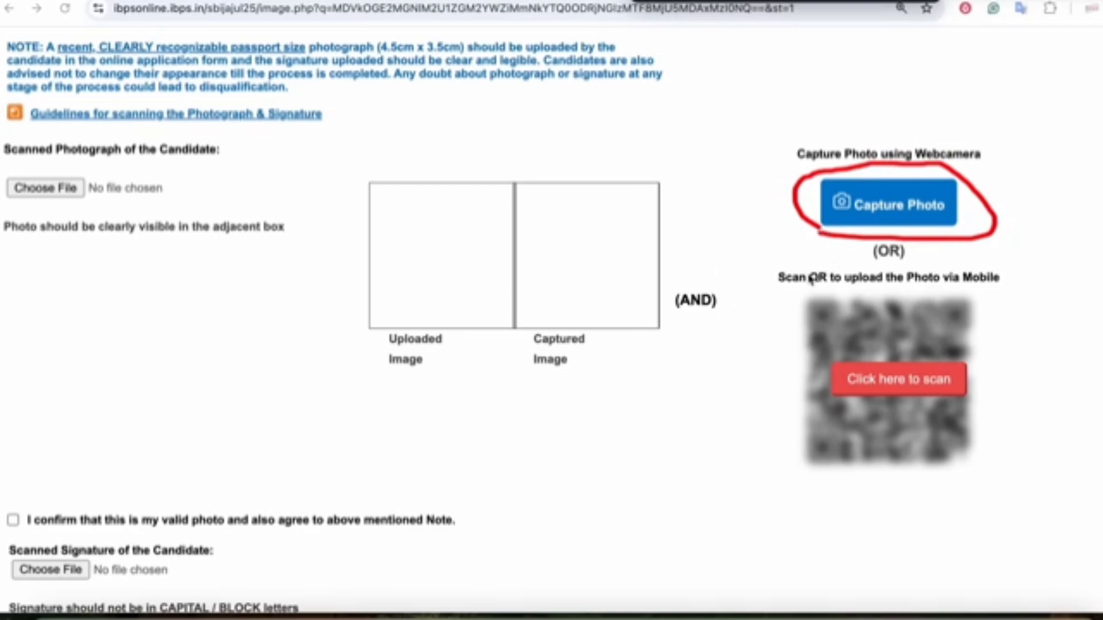
{"action": "mouse_move", "coordinate": [836, 299]}
{"action": "left_mouse_down"}
{"action": "mouse_move", "coordinate": [795, 286]}
{"action": "mouse_move", "coordinate": [920, 490]}
{"action": "mouse_move", "coordinate": [1028, 313]}
{"action": "mouse_move", "coordinate": [840, 290]}
{"action": "left_mouse_up"}
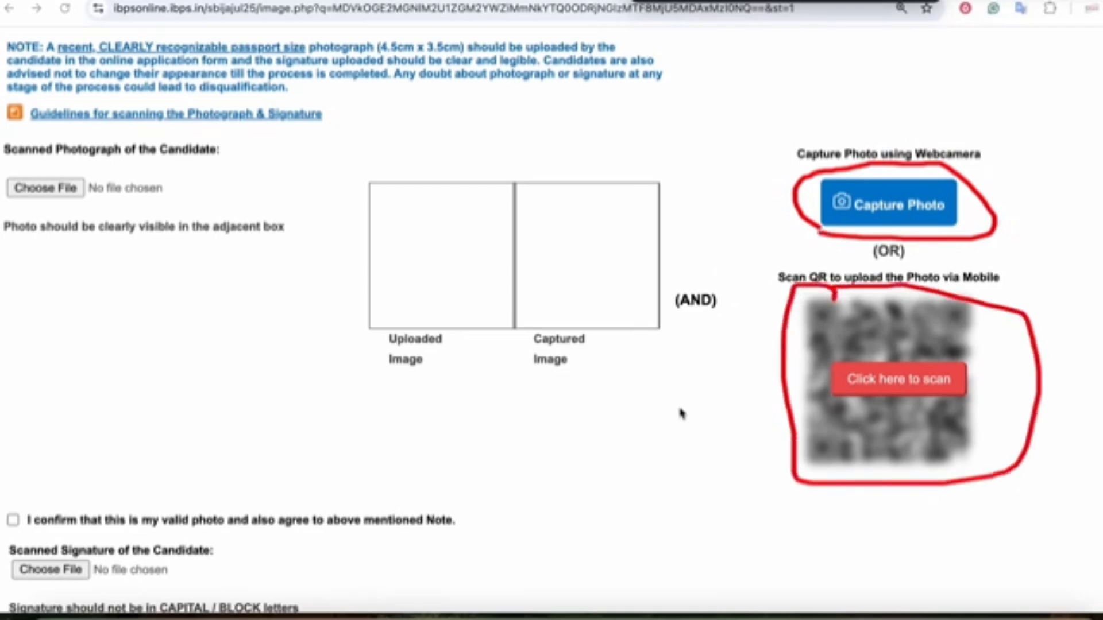
{"action": "mouse_move", "coordinate": [631, 427]}
{"action": "left_mouse_down"}
{"action": "mouse_move", "coordinate": [758, 422]}
{"action": "mouse_move", "coordinate": [746, 458]}
{"action": "left_mouse_up"}
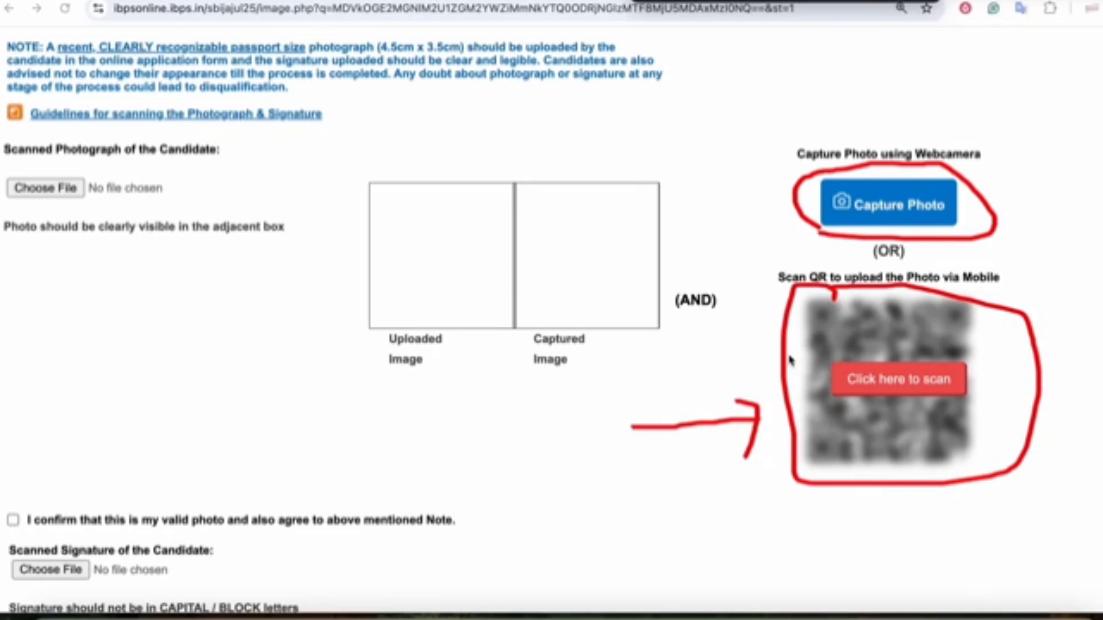
{"action": "left_click_drag", "start_coordinate": [1087, 279], "coordinate": [1057, 326]}
{"action": "mouse_move", "coordinate": [1056, 289]}
{"action": "left_mouse_down"}
{"action": "mouse_move", "coordinate": [1054, 313]}
{"action": "mouse_move", "coordinate": [1071, 338]}
{"action": "left_mouse_up"}
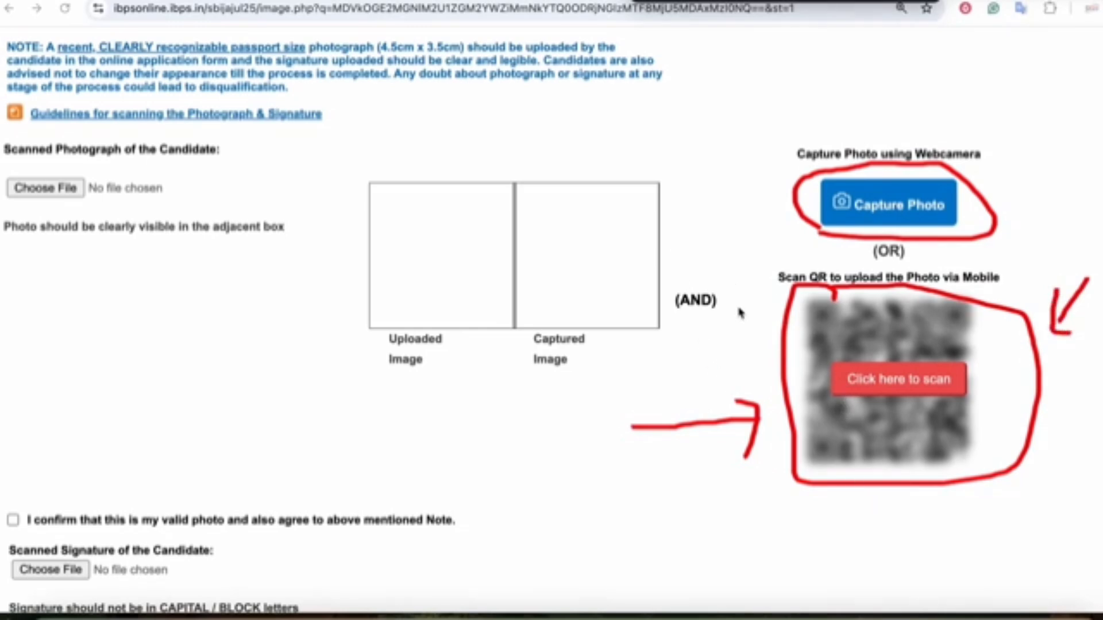
{"action": "mouse_move", "coordinate": [735, 349]}
{"action": "left_mouse_down"}
{"action": "mouse_move", "coordinate": [768, 346]}
{"action": "mouse_move", "coordinate": [761, 352]}
{"action": "left_mouse_up"}
{"action": "mouse_move", "coordinate": [845, 397]}
{"action": "left_mouse_down"}
{"action": "mouse_move", "coordinate": [968, 405]}
{"action": "mouse_move", "coordinate": [902, 403]}
{"action": "left_mouse_up"}
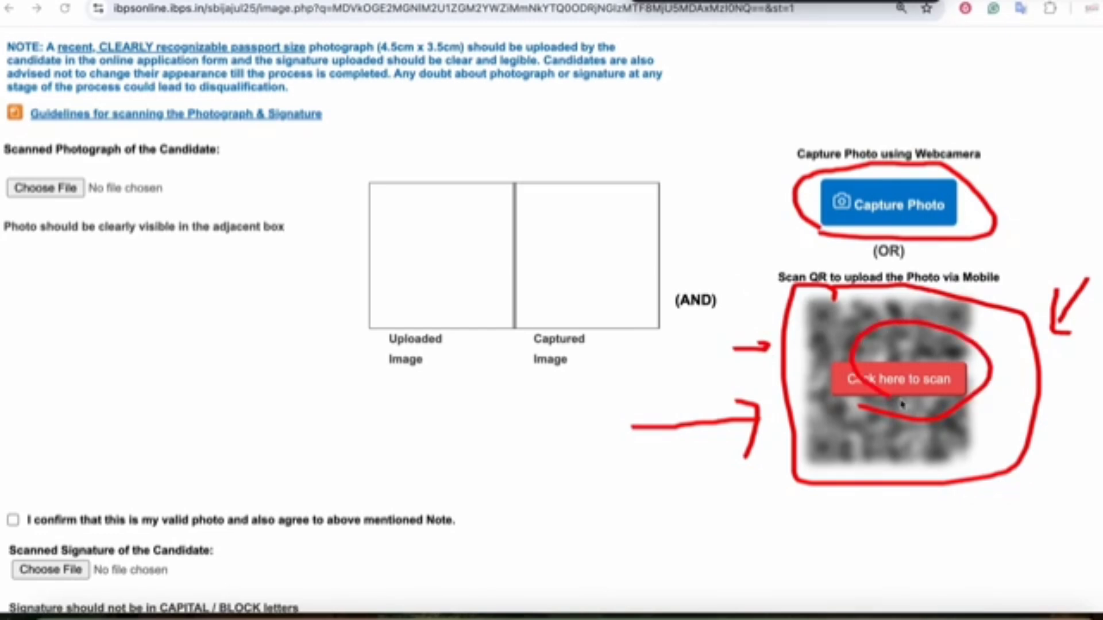
{"action": "mouse_move", "coordinate": [744, 136]}
{"action": "left_mouse_down"}
{"action": "mouse_move", "coordinate": [752, 164]}
{"action": "mouse_move", "coordinate": [833, 142]}
{"action": "left_mouse_up"}
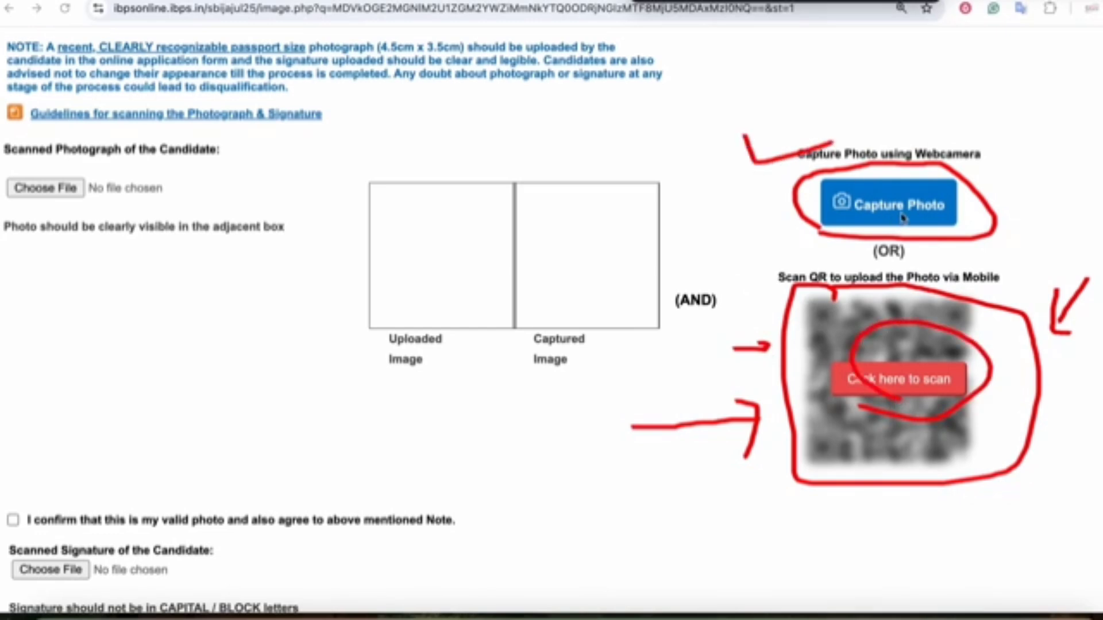
- Capture the candidate photo by webcam, then open the Circle list on the Details form
{"action": "left_click", "coordinate": [876, 209]}
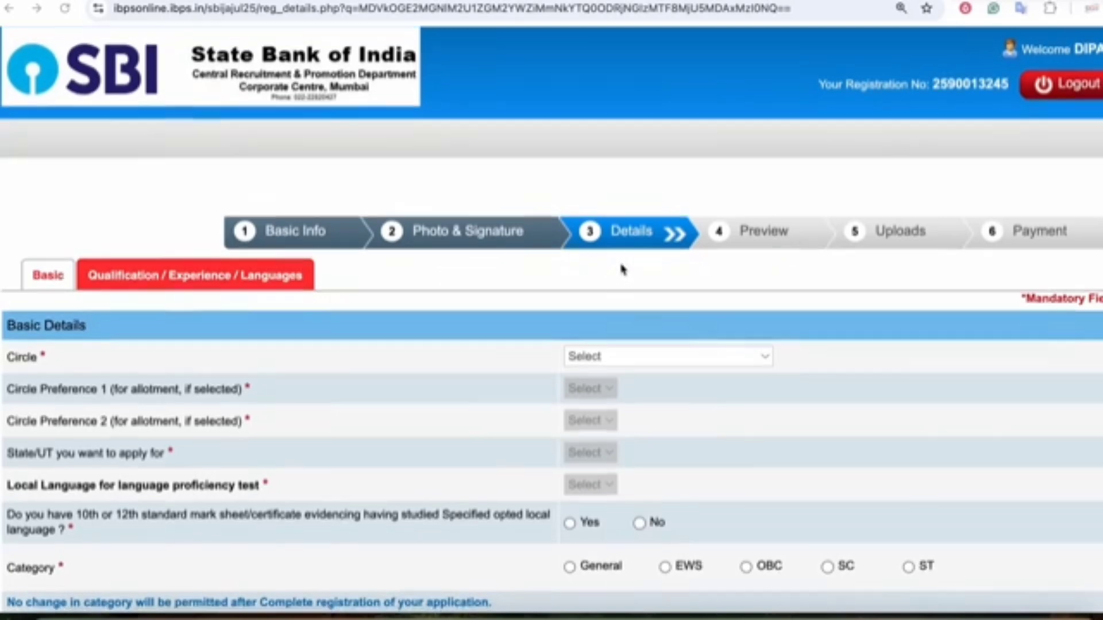
{"action": "scroll", "coordinate": [320, 259], "scroll_direction": "down", "scroll_amount": 3}
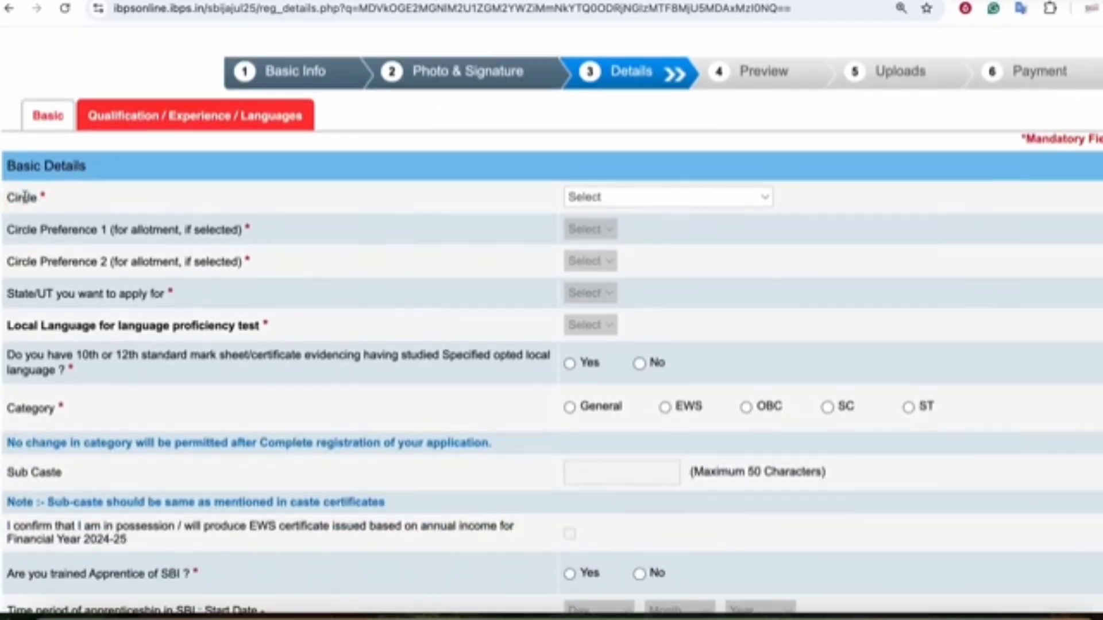
{"action": "left_click", "coordinate": [605, 201]}
- Choose PATNA as the circle and look over the Language column of the vacancies table
{"action": "left_click", "coordinate": [621, 530]}
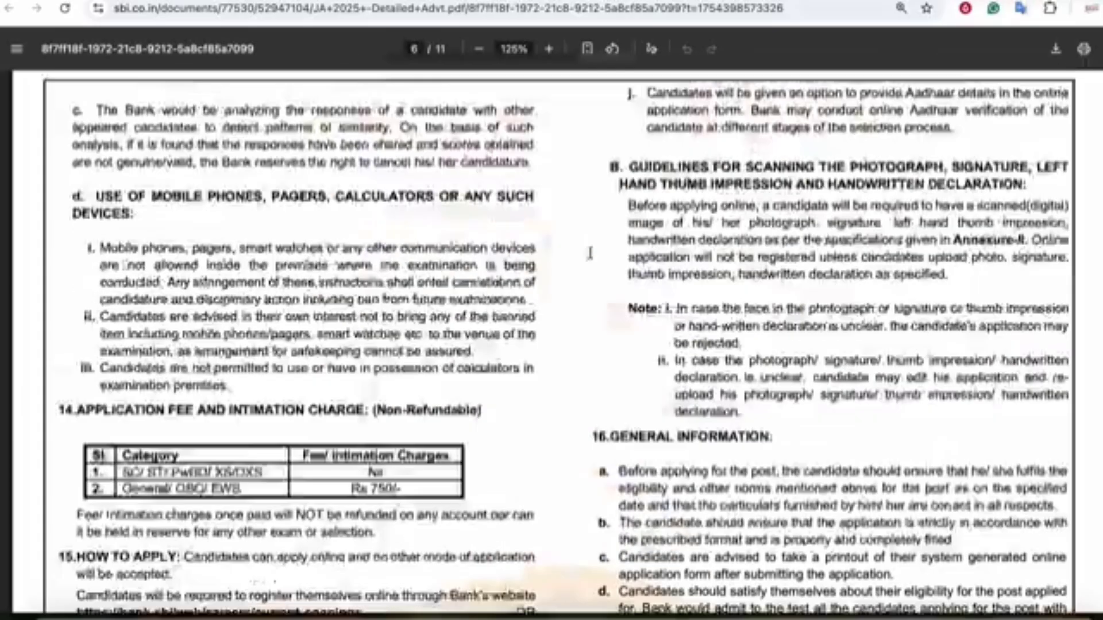
{"action": "scroll", "coordinate": [384, 231], "scroll_direction": "up", "scroll_amount": 20}
{"action": "scroll", "coordinate": [384, 231], "scroll_direction": "up", "scroll_amount": 12}
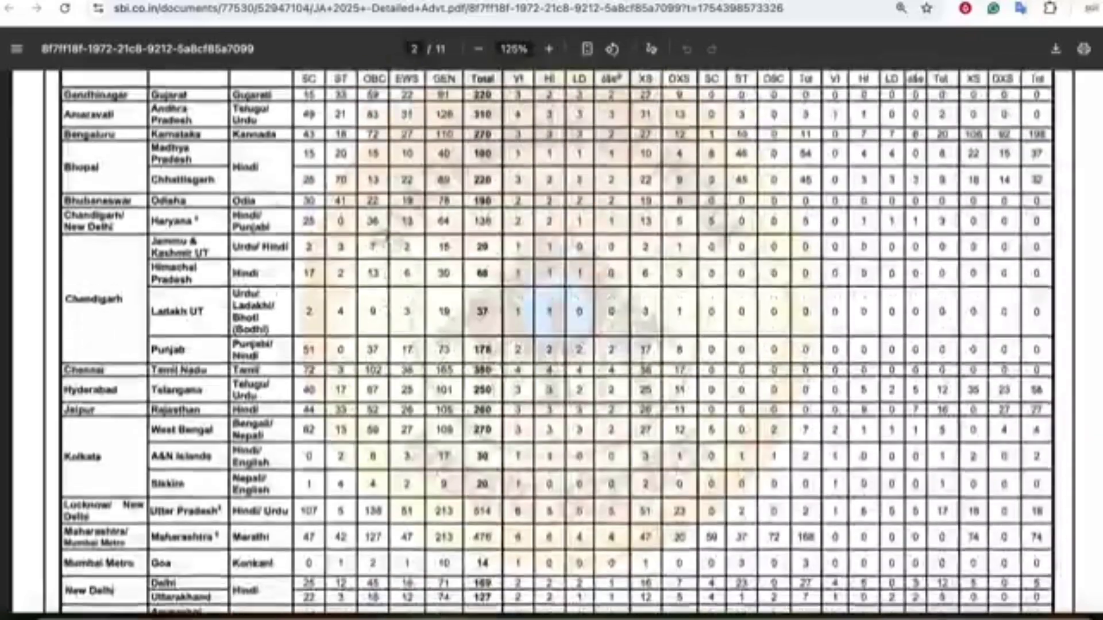
{"action": "double_click", "coordinate": [260, 367]}
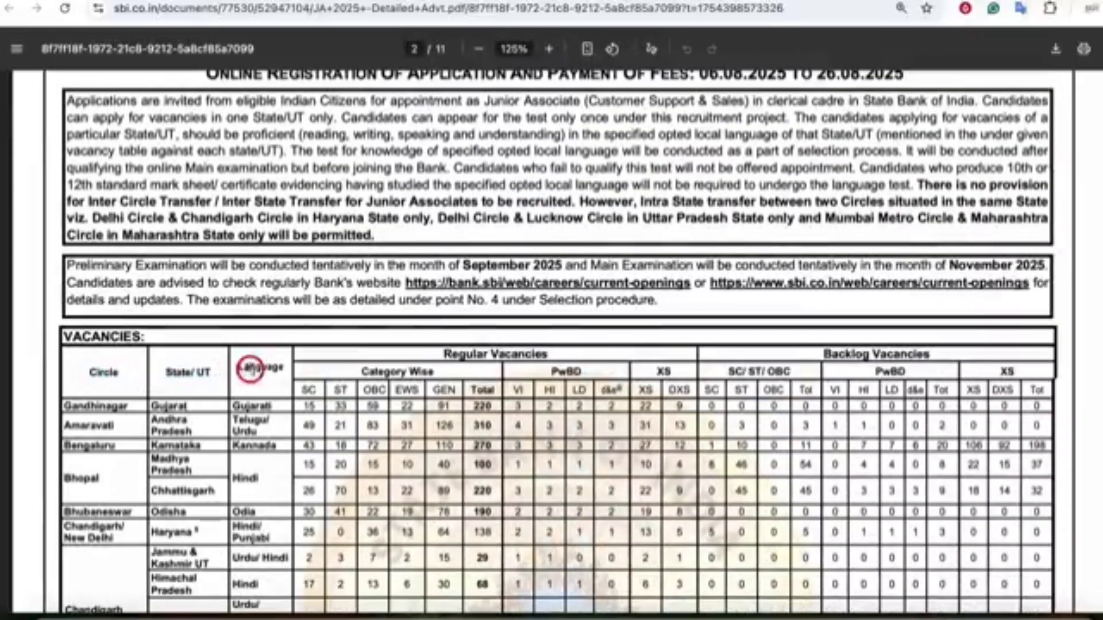
{"action": "scroll", "coordinate": [293, 367], "scroll_direction": "down", "scroll_amount": 3}
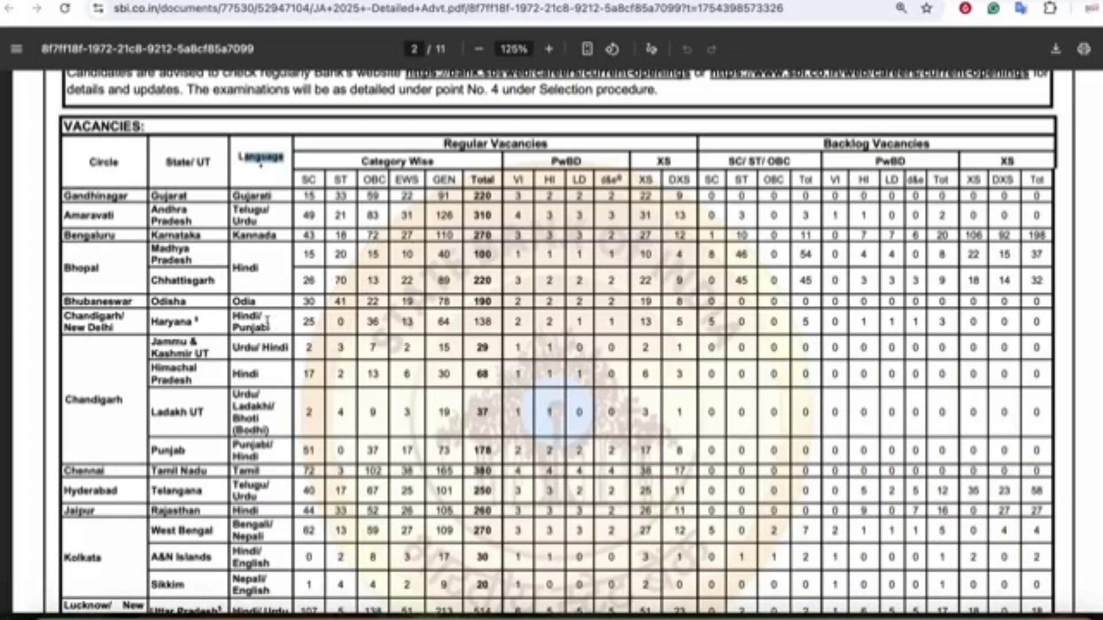
{"action": "scroll", "coordinate": [267, 322], "scroll_direction": "down", "scroll_amount": 2}
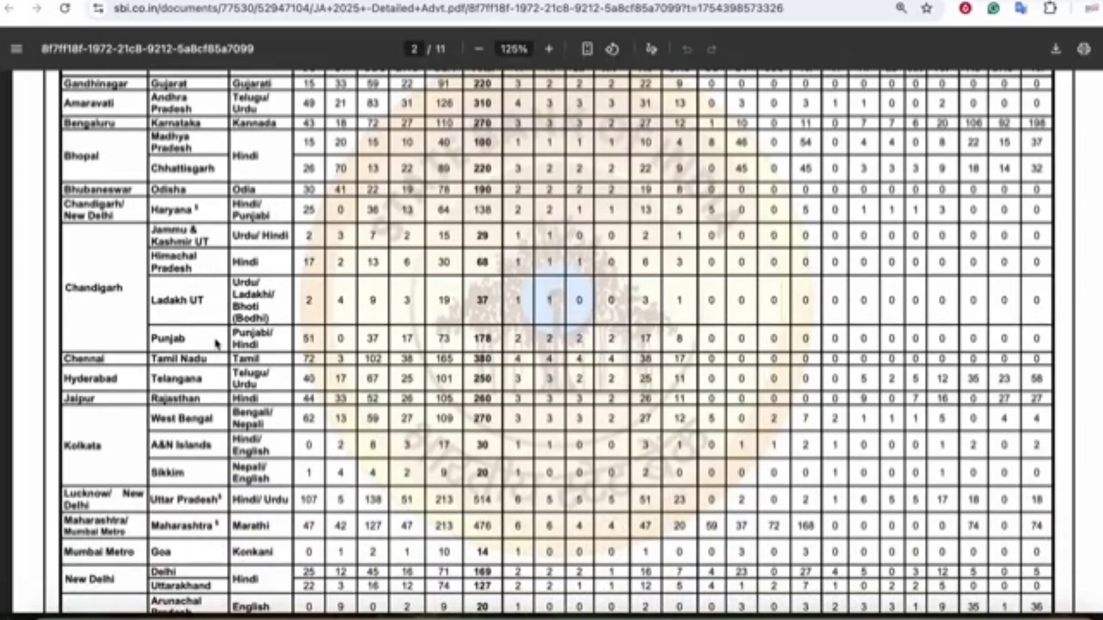
{"action": "scroll", "coordinate": [217, 344], "scroll_direction": "down", "scroll_amount": 1}
- Note Tamil as the Chennai circle's language, then return to the registration form
{"action": "double_click", "coordinate": [86, 352]}
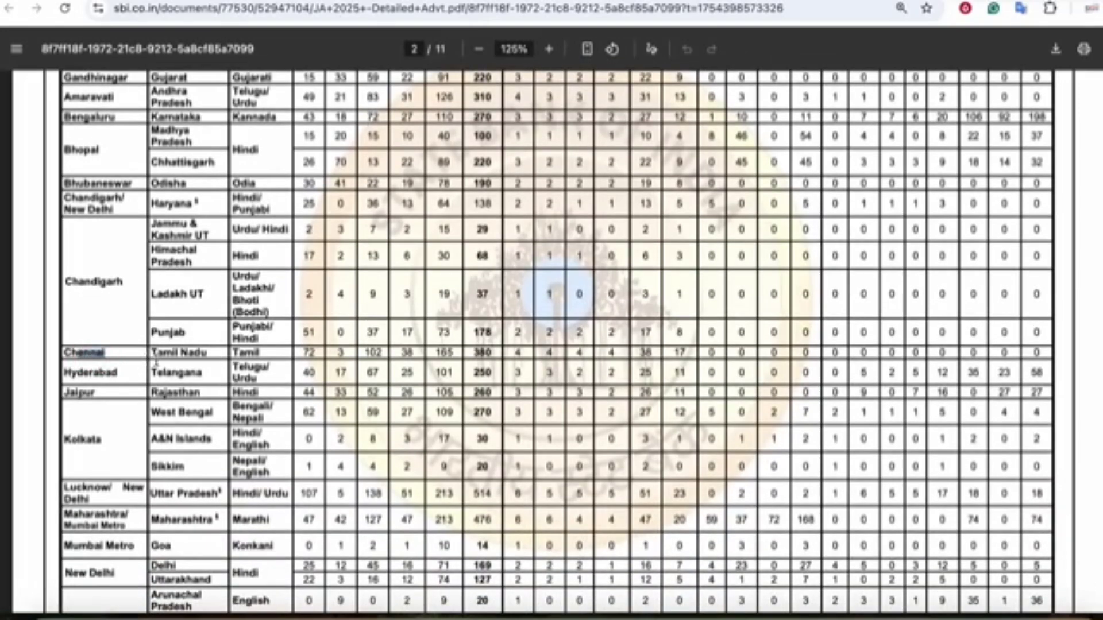
{"action": "left_click", "coordinate": [214, 352]}
{"action": "left_click_drag", "start_coordinate": [260, 350], "coordinate": [232, 353]}
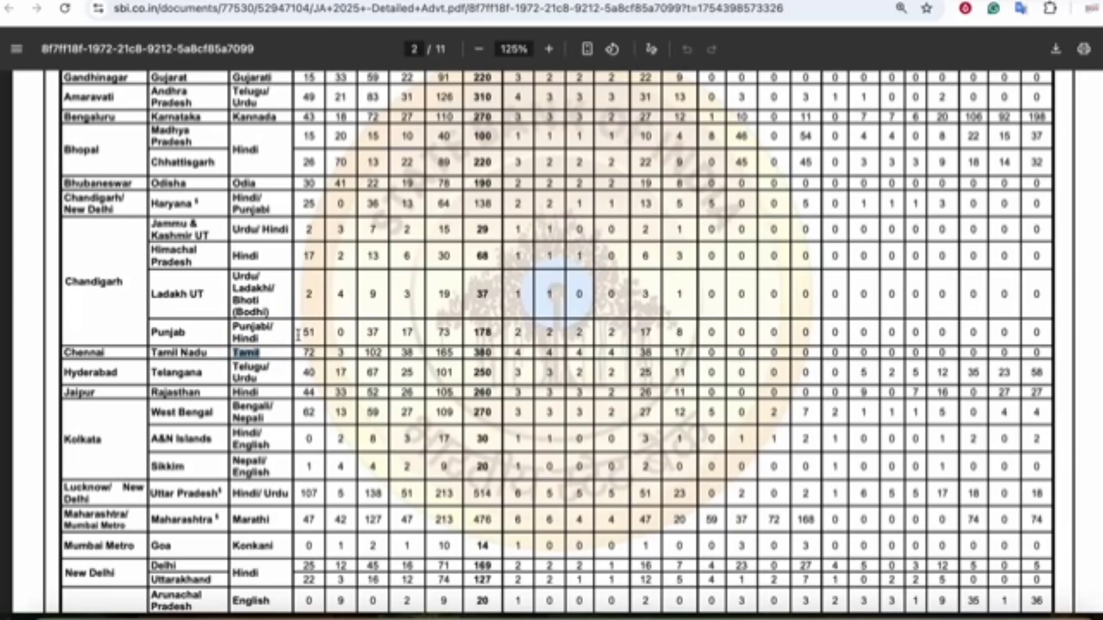
{"action": "left_click", "coordinate": [666, 1]}
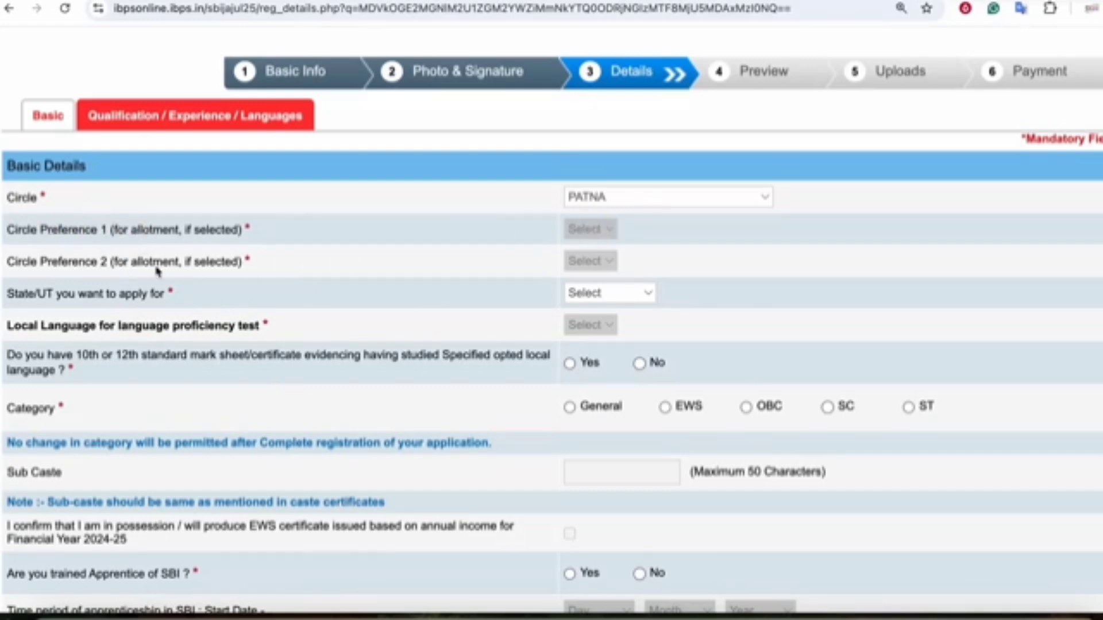
- Check Jharkhand's languages in the table while leaving the State list unchanged
{"action": "left_click", "coordinate": [590, 297]}
{"action": "left_click", "coordinate": [510, 288]}
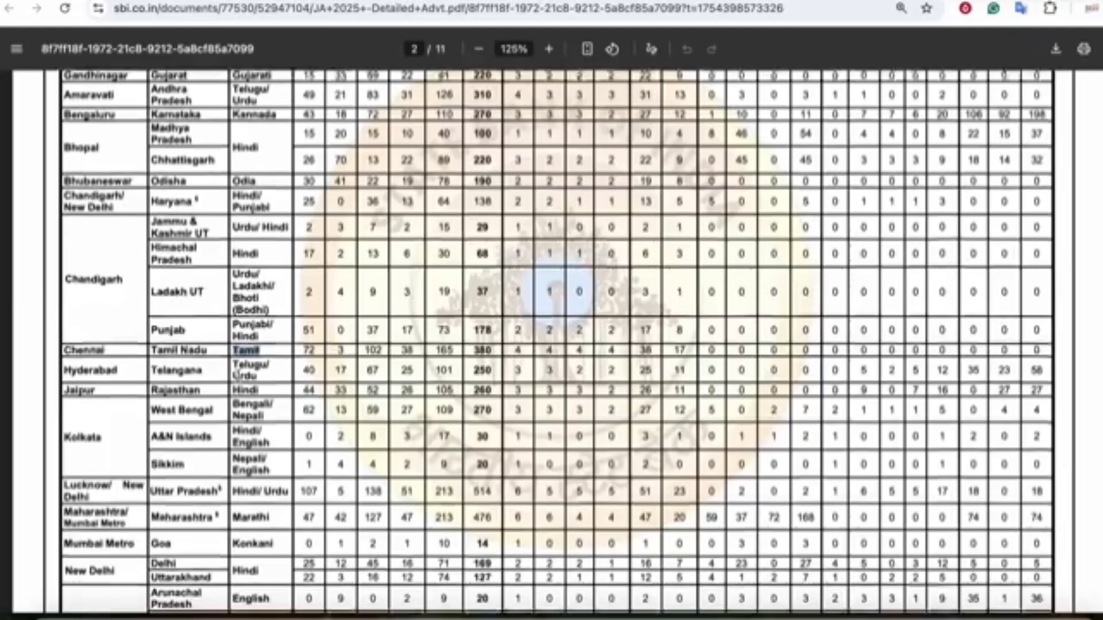
{"action": "scroll", "coordinate": [187, 422], "scroll_direction": "down", "scroll_amount": 10}
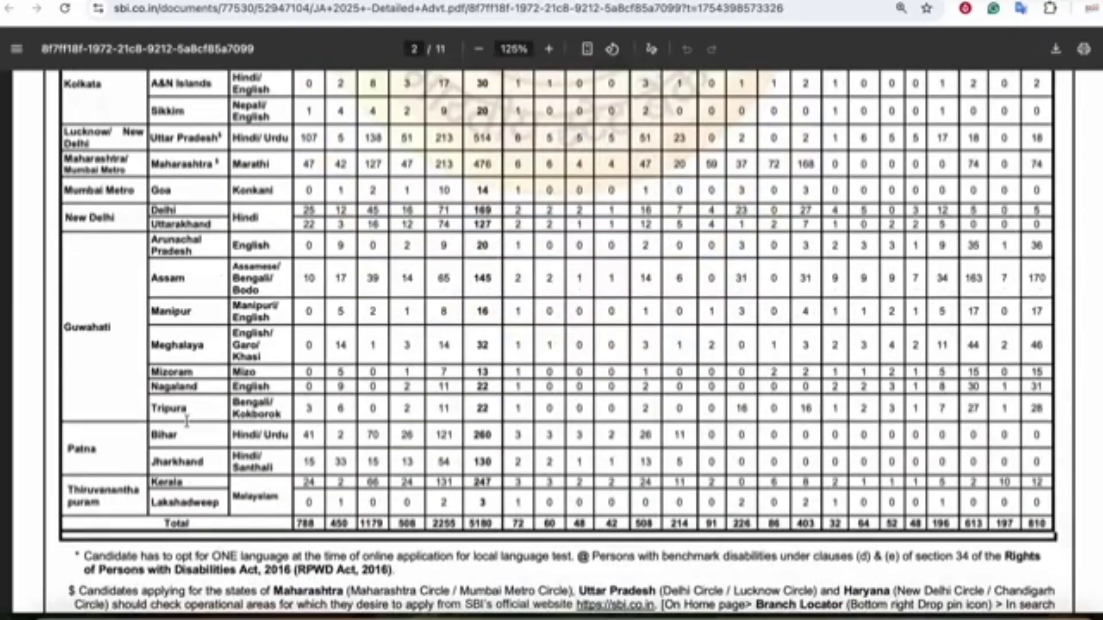
{"action": "left_click_drag", "start_coordinate": [165, 462], "coordinate": [386, 461]}
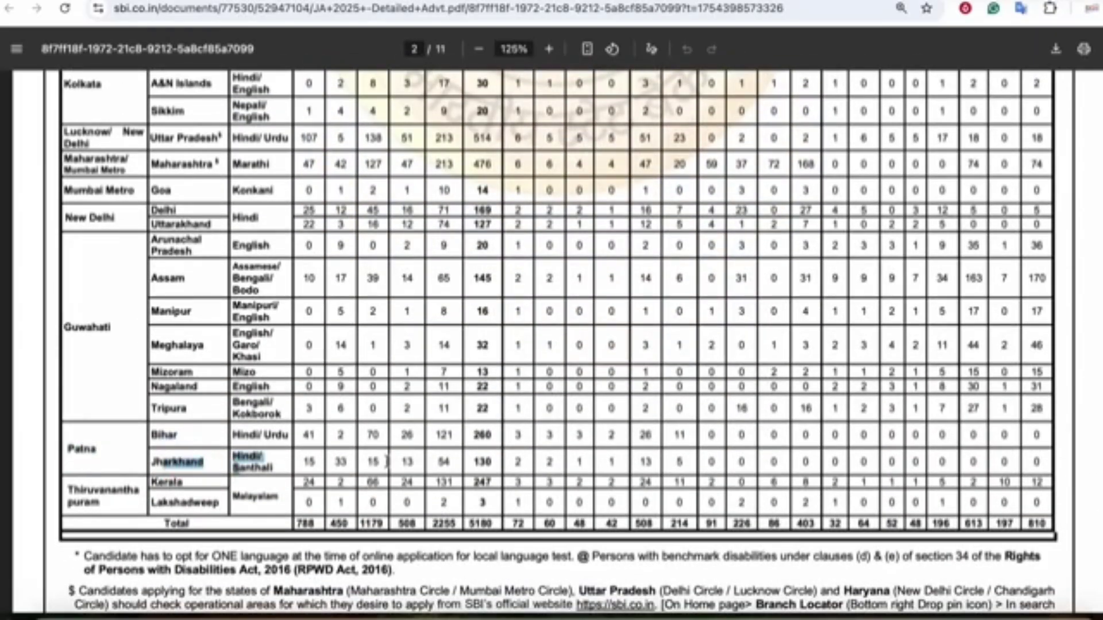
{"action": "left_click", "coordinate": [369, 431]}
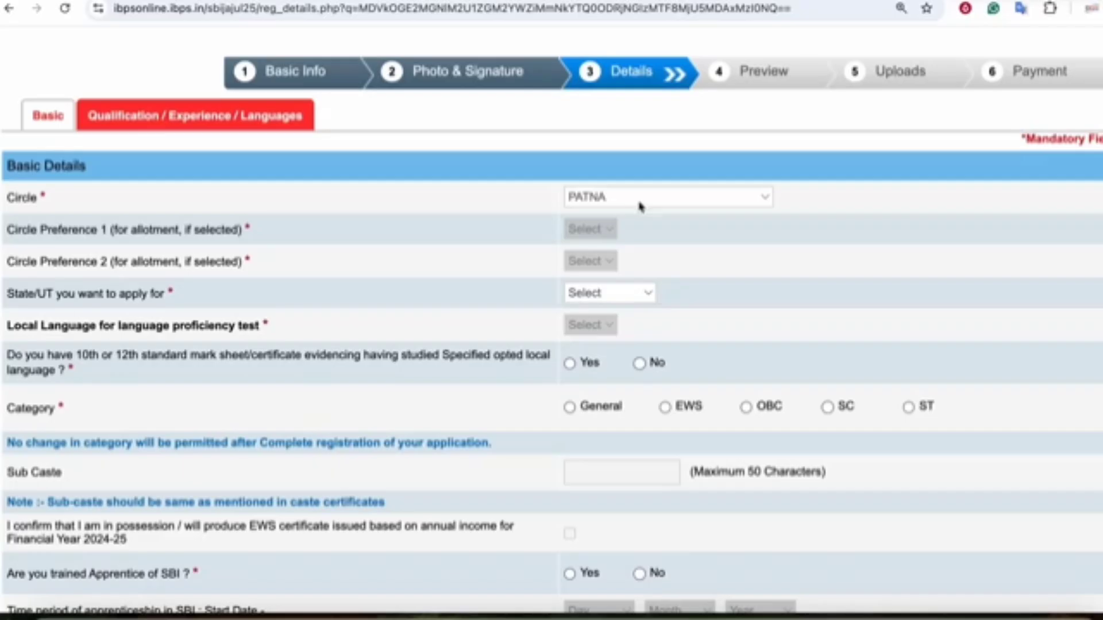
{"action": "left_click", "coordinate": [593, 294]}
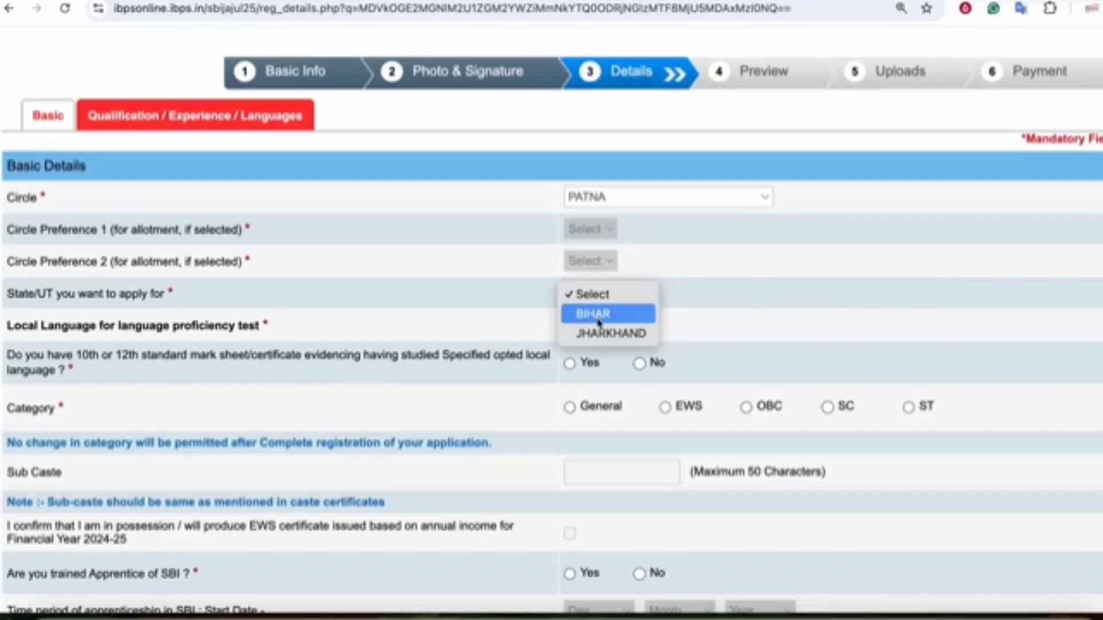
{"action": "left_click", "coordinate": [332, 337]}
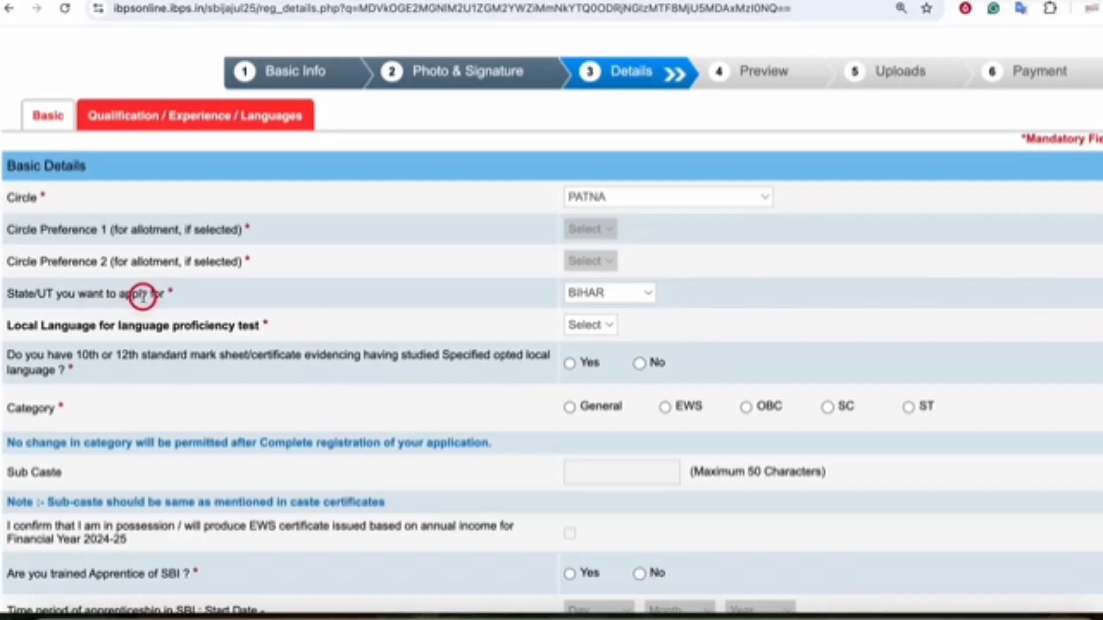
- Set Circle to NEW DELHI, State/UT to DELHI and local language to Hindi
{"action": "left_click", "coordinate": [613, 201]}
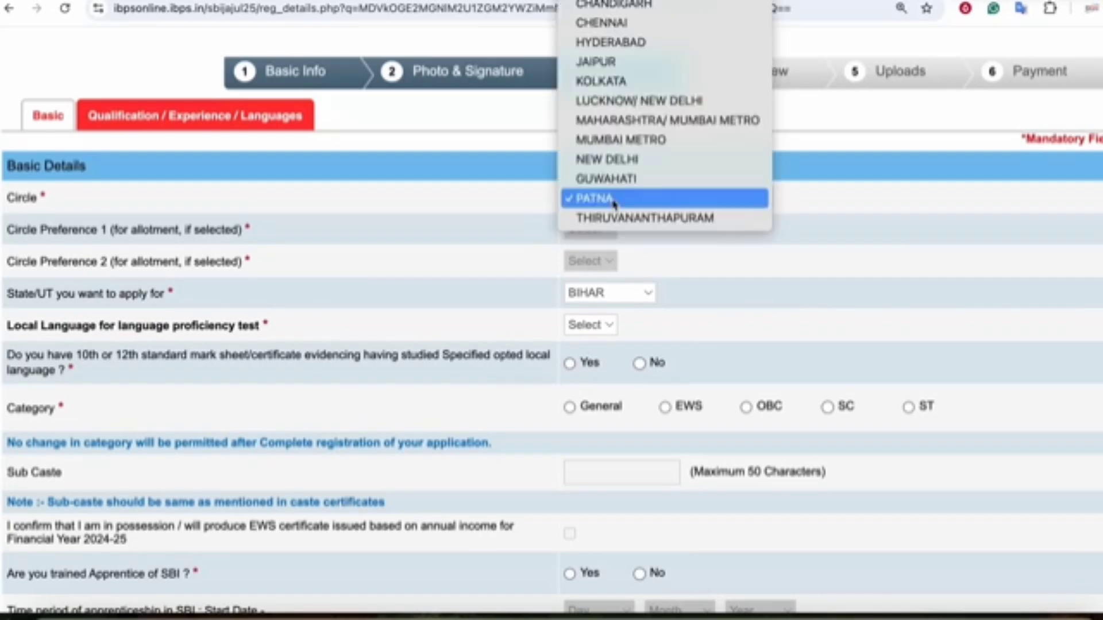
{"action": "left_click", "coordinate": [607, 159]}
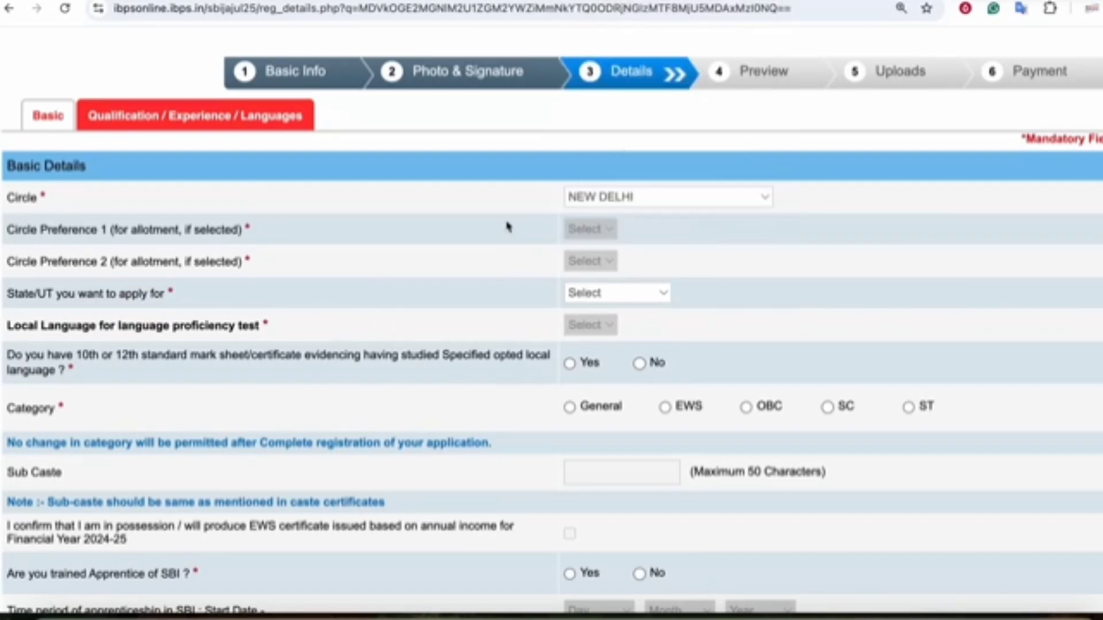
{"action": "left_click", "coordinate": [601, 298]}
{"action": "left_click", "coordinate": [587, 314]}
{"action": "left_click", "coordinate": [573, 326]}
{"action": "left_click", "coordinate": [583, 344]}
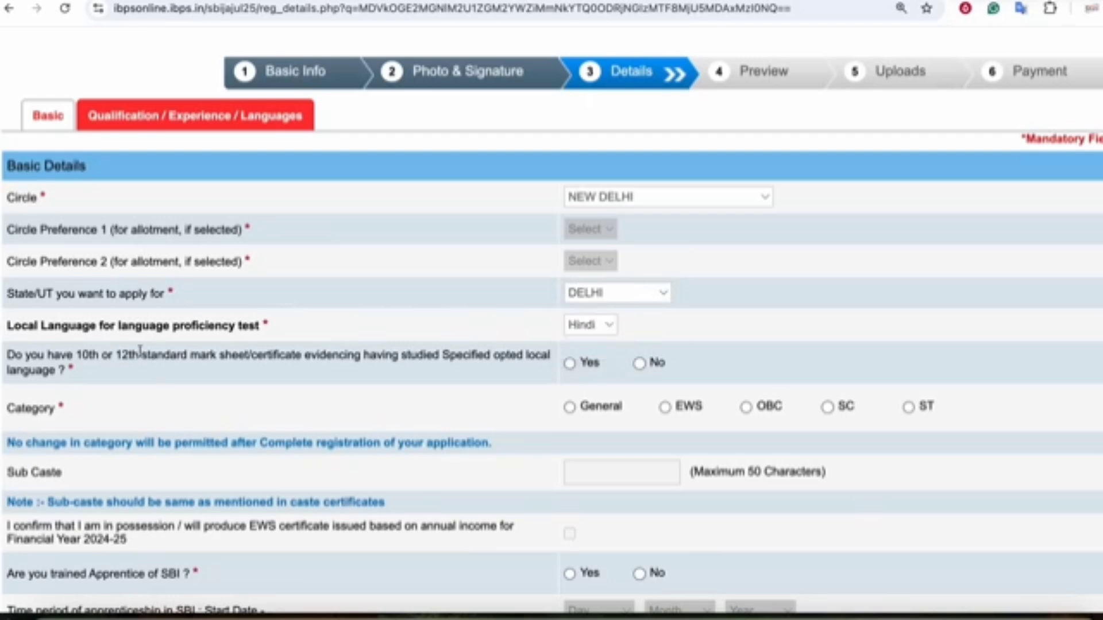
{"action": "left_click", "coordinate": [266, 322]}
{"action": "left_click", "coordinate": [238, 326]}
- In the advertisement PDF, check Hindi as the language for the Bhopal circle rows
{"action": "left_click", "coordinate": [658, 1]}
{"action": "scroll", "coordinate": [403, 283], "scroll_direction": "up", "scroll_amount": 10}
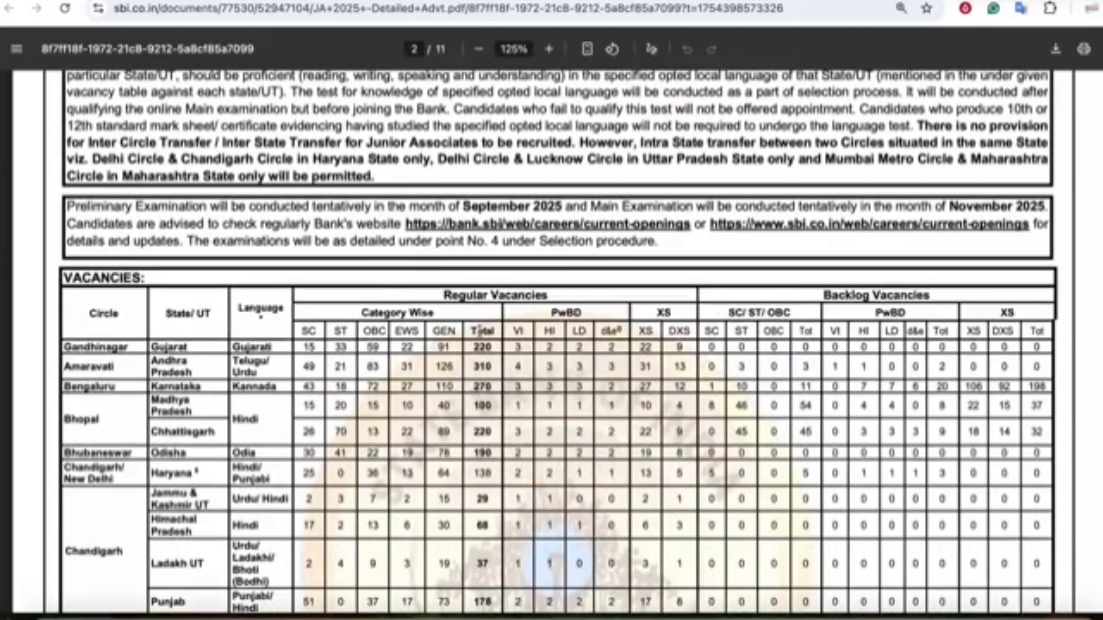
{"action": "scroll", "coordinate": [481, 330], "scroll_direction": "down", "scroll_amount": 1}
{"action": "left_click_drag", "start_coordinate": [368, 287], "coordinate": [442, 307]}
{"action": "scroll", "coordinate": [444, 296], "scroll_direction": "down", "scroll_amount": 1}
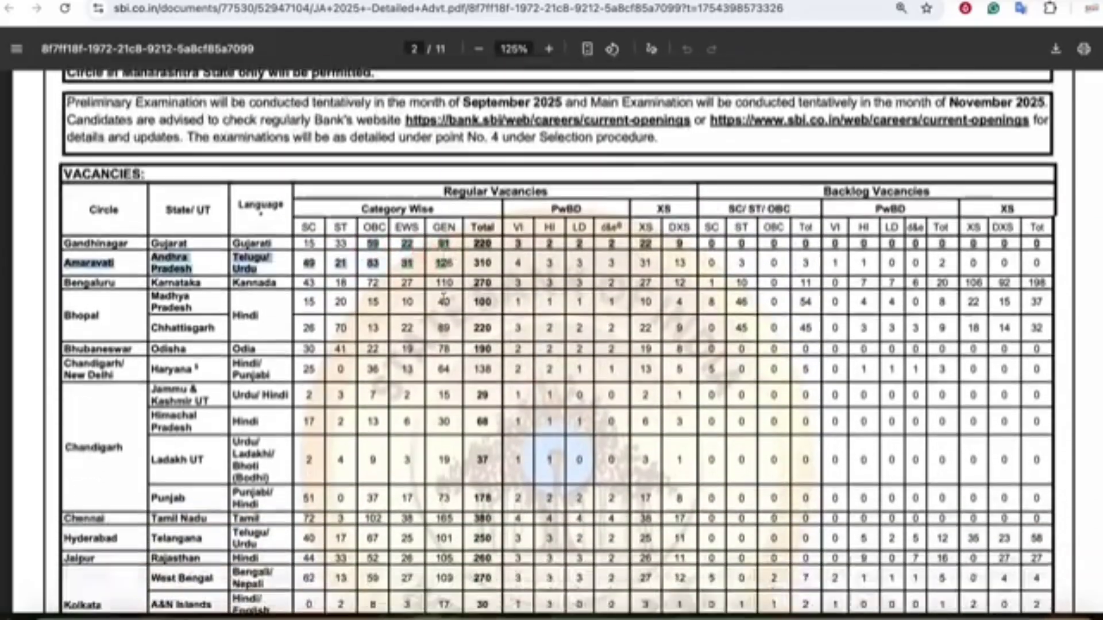
{"action": "scroll", "coordinate": [443, 296], "scroll_direction": "down", "scroll_amount": 5}
{"action": "scroll", "coordinate": [217, 239], "scroll_direction": "up", "scroll_amount": 3}
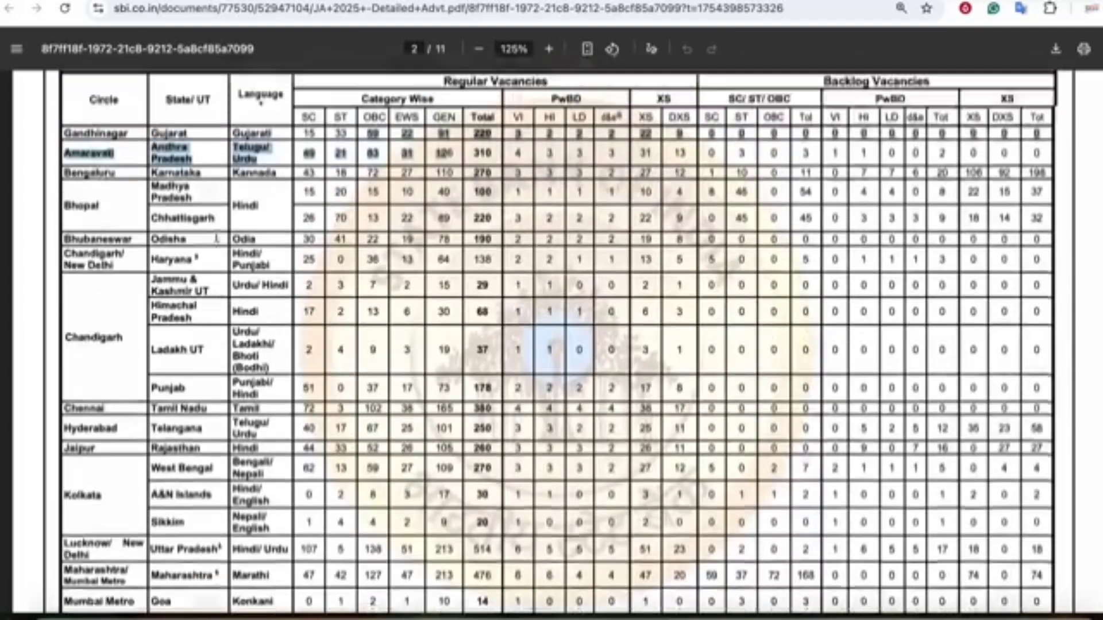
{"action": "scroll", "coordinate": [216, 238], "scroll_direction": "up", "scroll_amount": 1}
{"action": "double_click", "coordinate": [232, 240]}
{"action": "scroll", "coordinate": [238, 270], "scroll_direction": "down", "scroll_amount": 1}
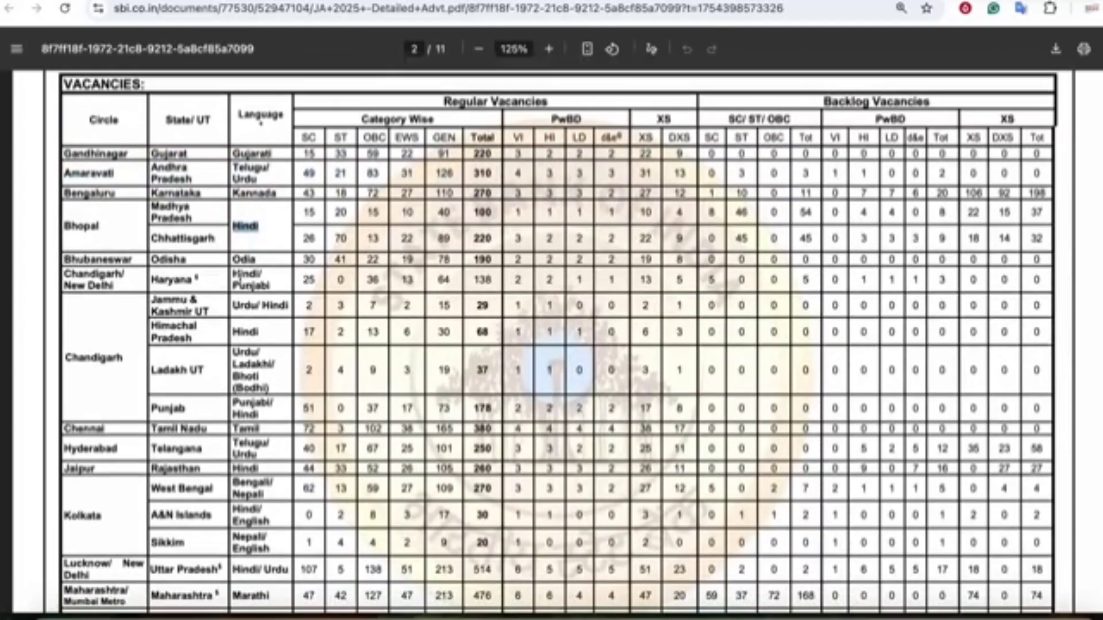
{"action": "left_click", "coordinate": [246, 275]}
- Check Himachal Pradesh's language and Uttar Pradesh's Hindi/Urdu with its category-wise vacancies
{"action": "double_click", "coordinate": [246, 331]}
{"action": "scroll", "coordinate": [245, 331], "scroll_direction": "down", "scroll_amount": 2}
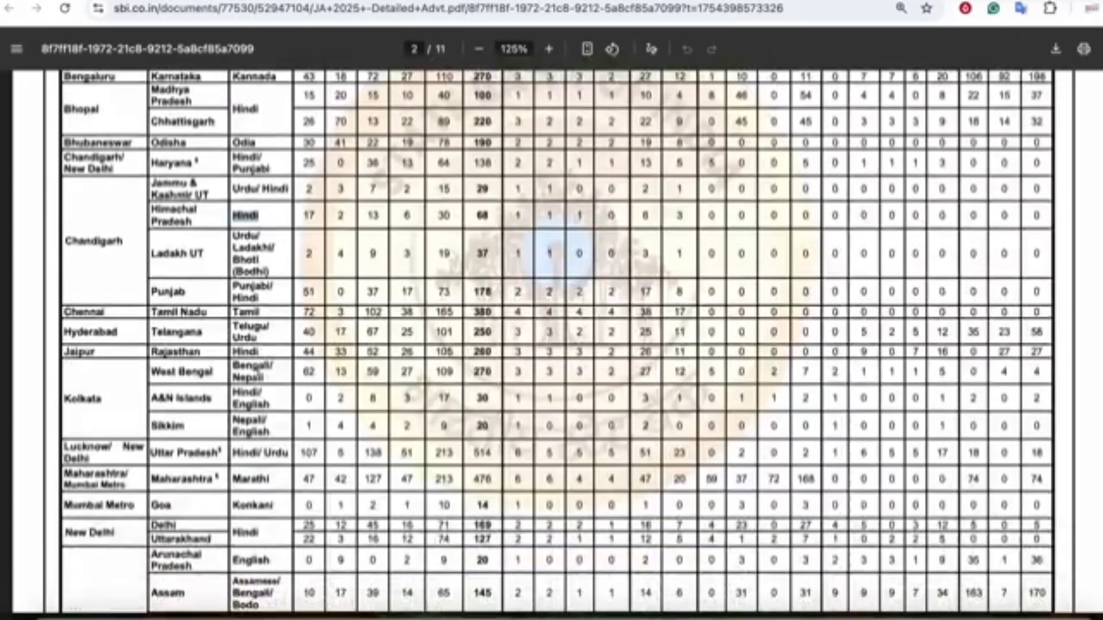
{"action": "scroll", "coordinate": [252, 320], "scroll_direction": "down", "scroll_amount": 9}
{"action": "scroll", "coordinate": [261, 330], "scroll_direction": "up", "scroll_amount": 9}
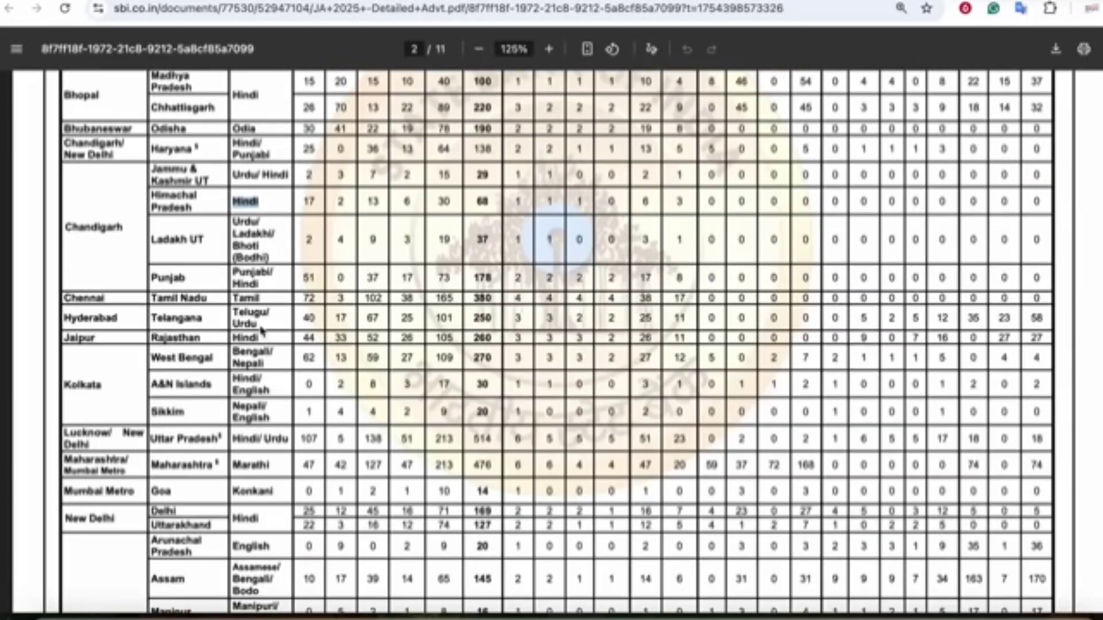
{"action": "left_click", "coordinate": [252, 458]}
{"action": "left_click_drag", "start_coordinate": [233, 441], "coordinate": [488, 449]}
{"action": "left_click", "coordinate": [488, 448]}
{"action": "left_click_drag", "start_coordinate": [303, 440], "coordinate": [459, 439]}
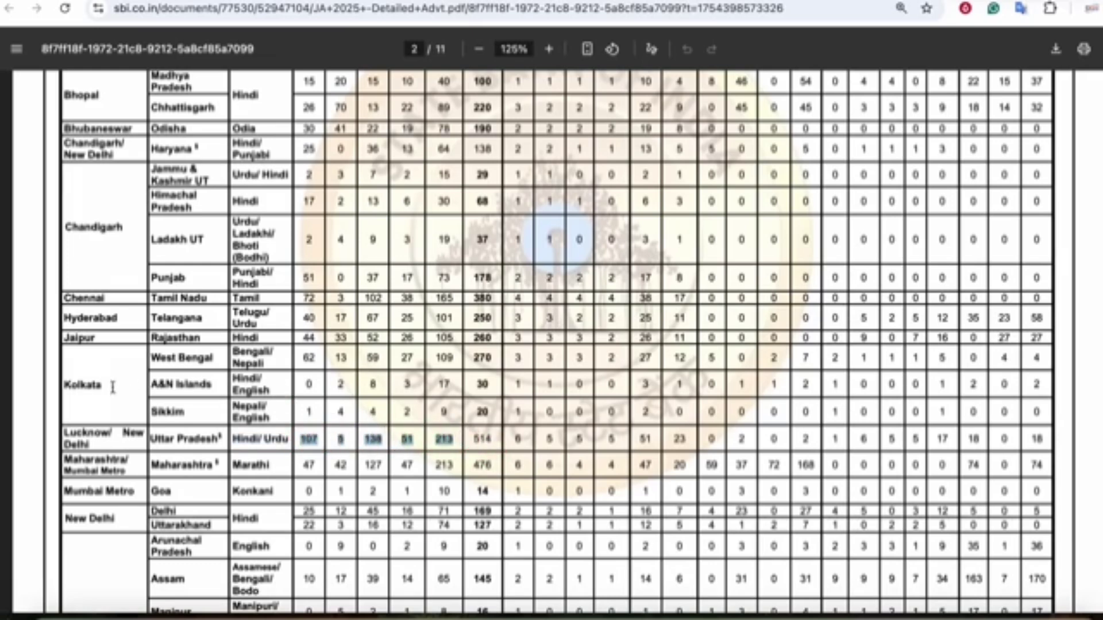
- Check languages for West Bengal (Bengali, Nepali), A&N Islands and Sikkim (Nepali/English)
{"action": "left_click_drag", "start_coordinate": [154, 358], "coordinate": [260, 393]}
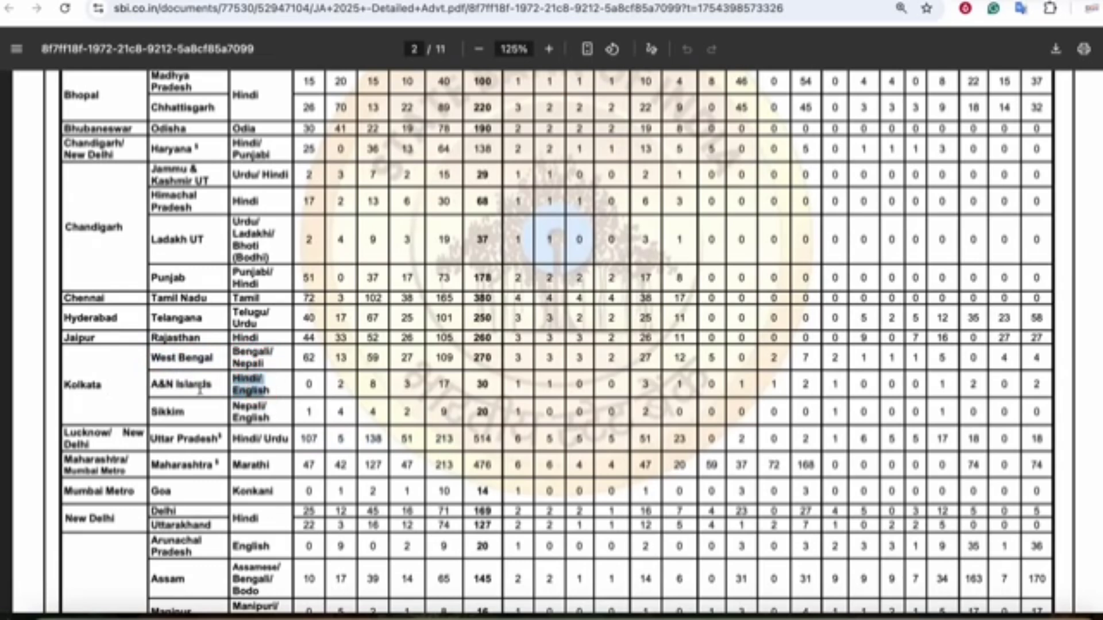
{"action": "left_click", "coordinate": [182, 386]}
{"action": "left_click_drag", "start_coordinate": [184, 386], "coordinate": [268, 419]}
{"action": "left_click", "coordinate": [270, 418]}
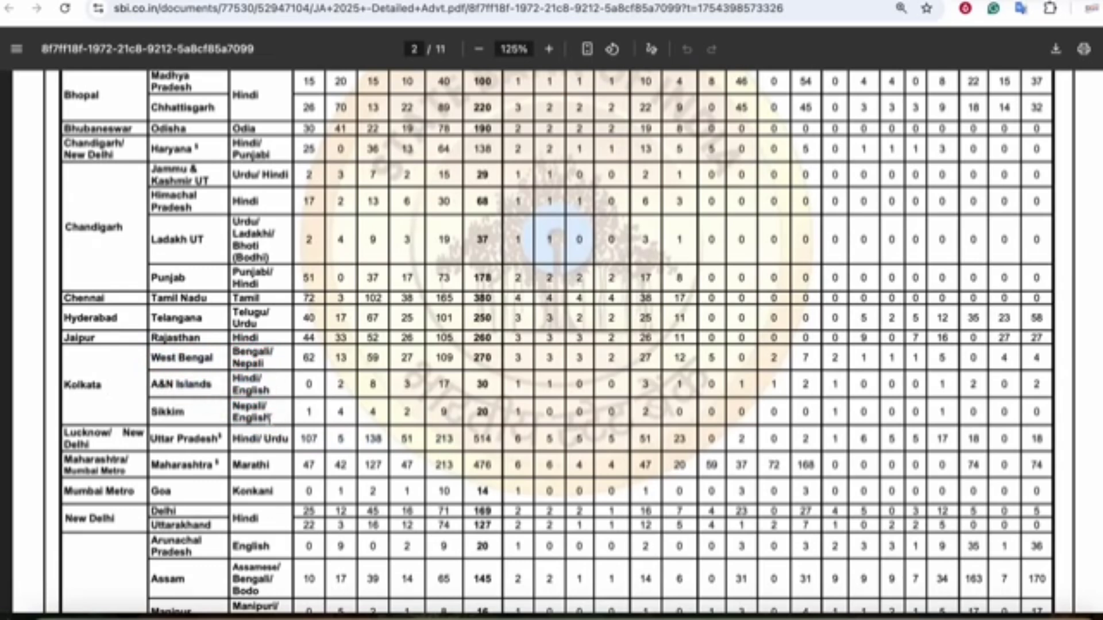
- Return to the registration form and answer Yes to the local-language certificate question
{"action": "key", "text": "ctrl+Tab"}
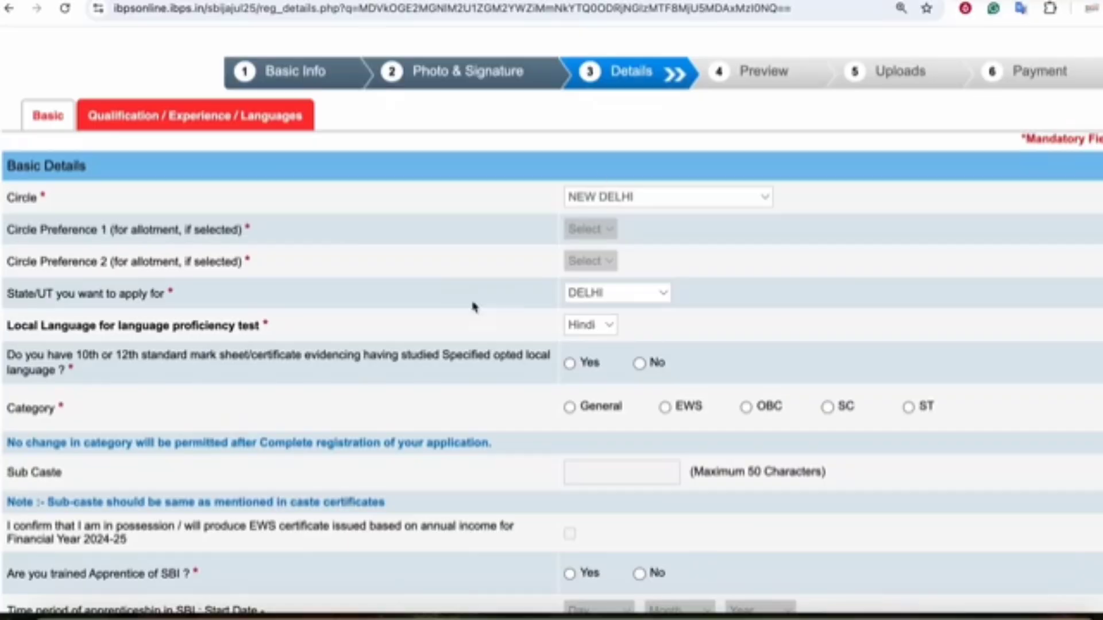
{"action": "scroll", "coordinate": [490, 278], "scroll_direction": "down", "scroll_amount": 1}
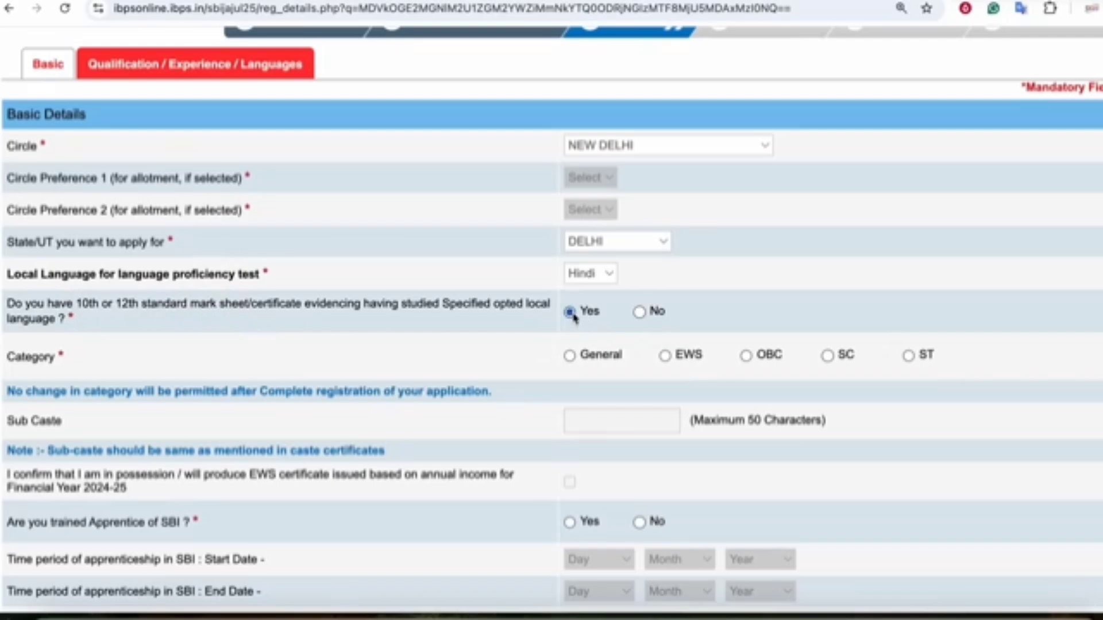
{"action": "left_click", "coordinate": [569, 356]}
- Set the category to OBC, dismissing the category warning
{"action": "left_click", "coordinate": [696, 215]}
{"action": "left_click", "coordinate": [664, 356]}
{"action": "left_click", "coordinate": [698, 217]}
{"action": "scroll", "coordinate": [600, 367], "scroll_direction": "down", "scroll_amount": 3}
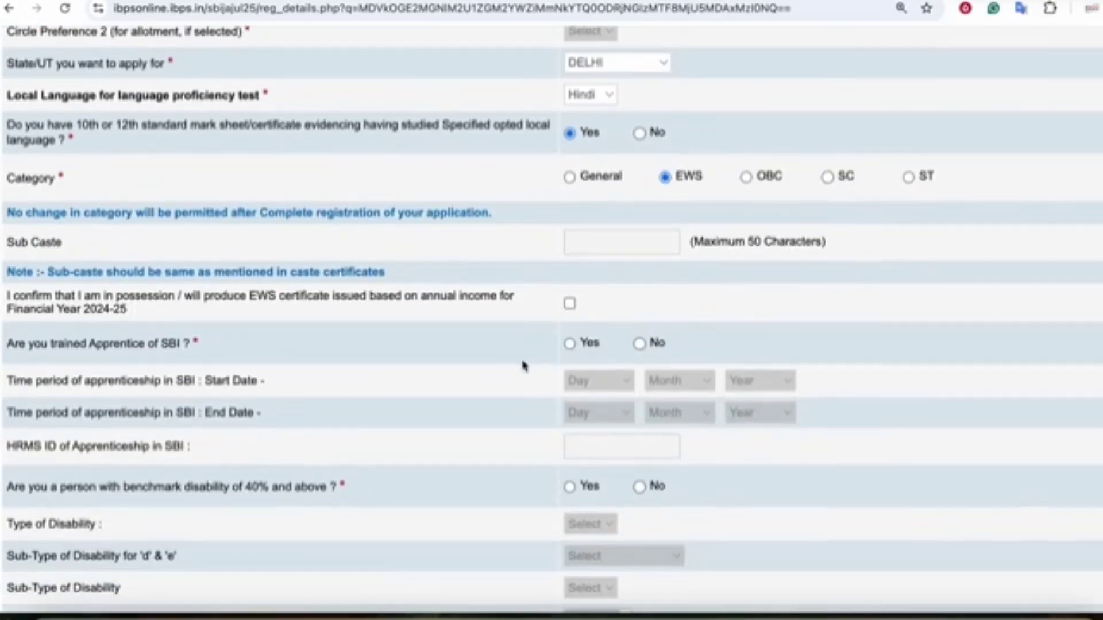
{"action": "left_click", "coordinate": [746, 178]}
{"action": "key", "text": "Return"}
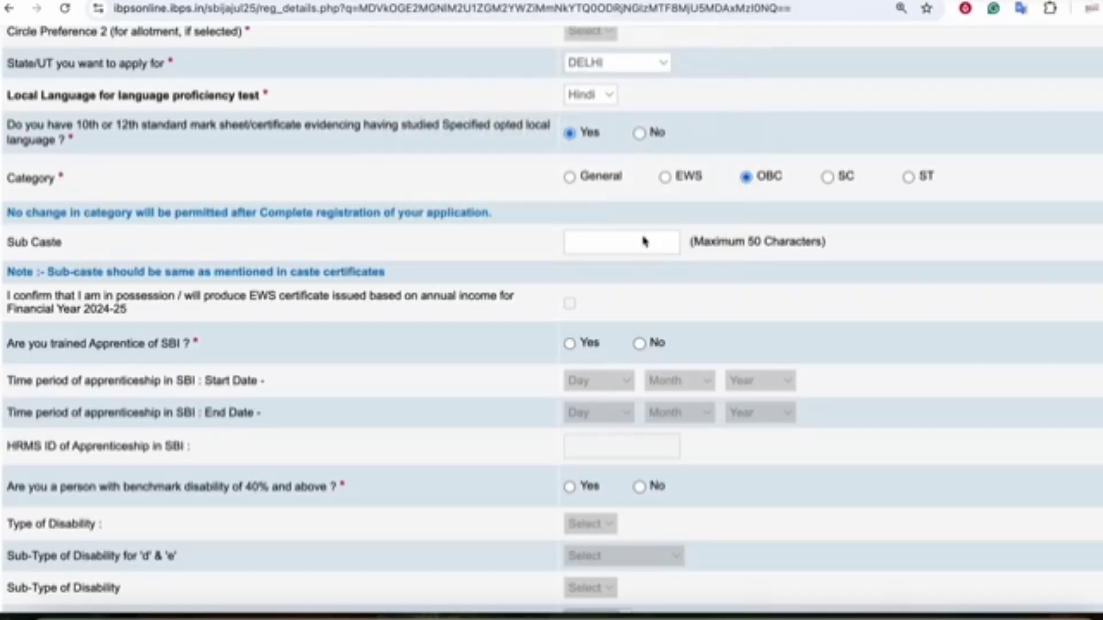
{"action": "left_click", "coordinate": [590, 247]}
- Answer Yes to being a trained SBI apprentice
{"action": "scroll", "coordinate": [409, 287], "scroll_direction": "down", "scroll_amount": 2}
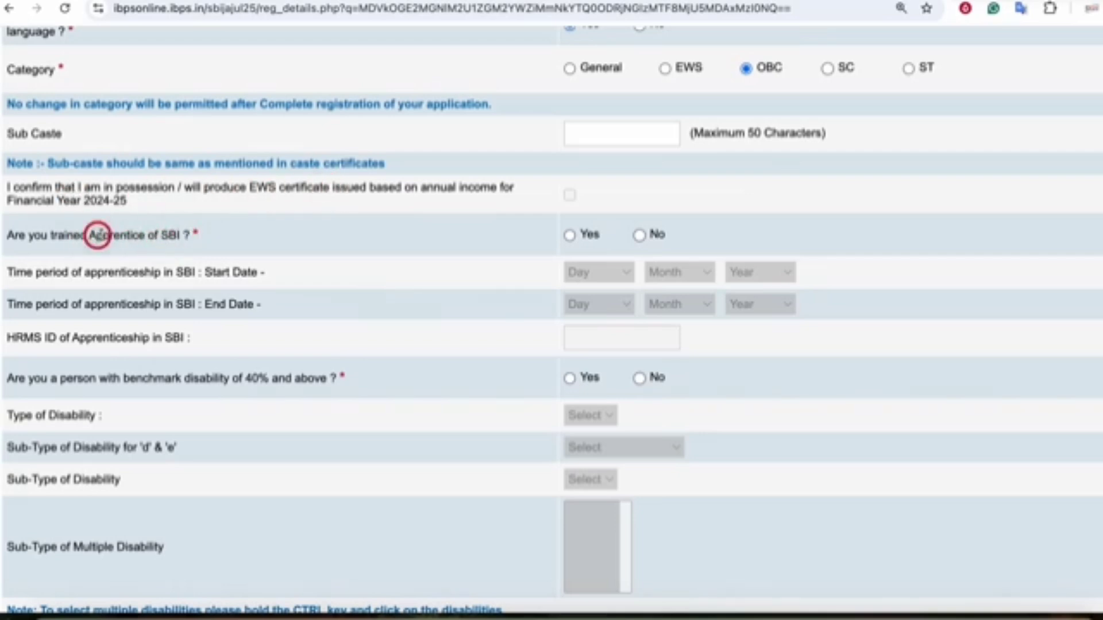
{"action": "left_click", "coordinate": [570, 235]}
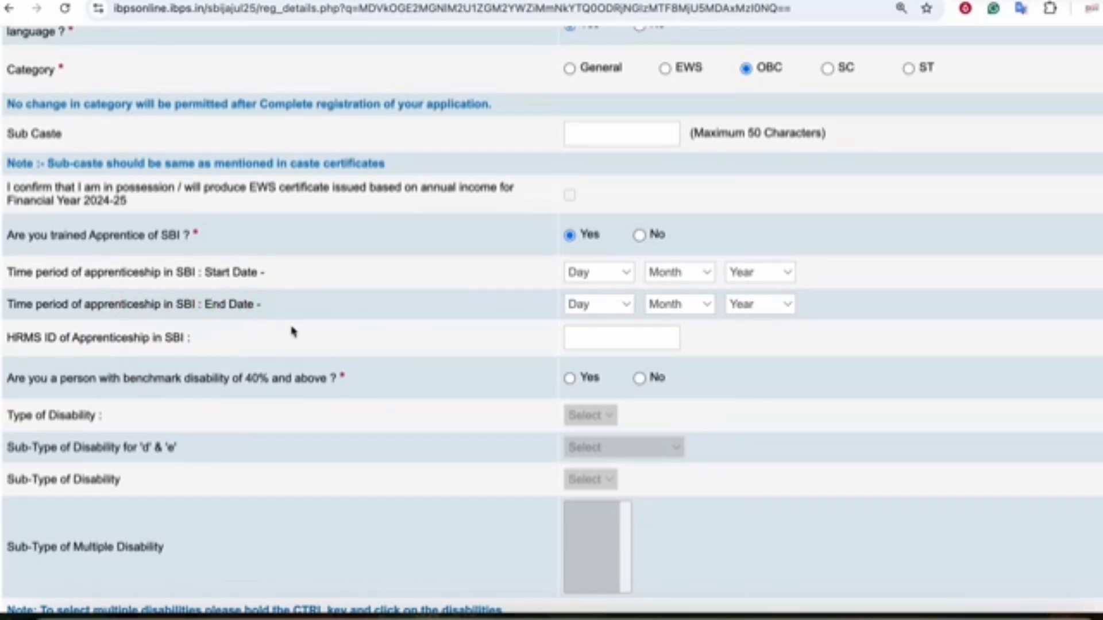
{"action": "scroll", "coordinate": [293, 332], "scroll_direction": "down", "scroll_amount": 1}
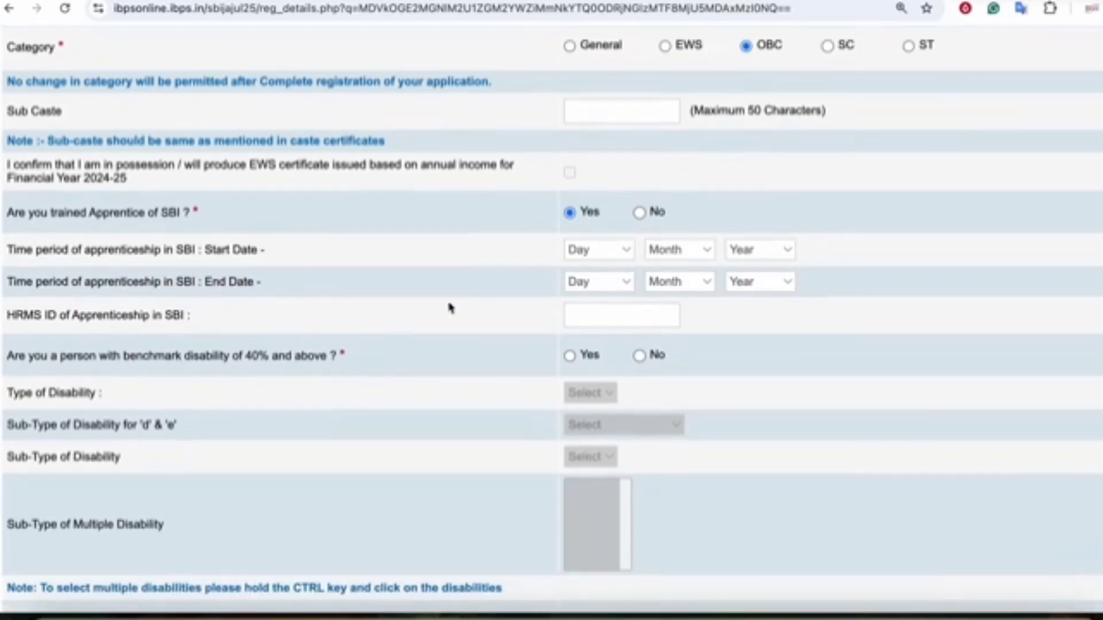
- Answer No to SBI apprentice, benchmark disability and writing-difficulty questions
{"action": "left_click", "coordinate": [639, 212]}
{"action": "scroll", "coordinate": [425, 294], "scroll_direction": "down", "scroll_amount": 4}
{"action": "scroll", "coordinate": [296, 276], "scroll_direction": "down", "scroll_amount": 1}
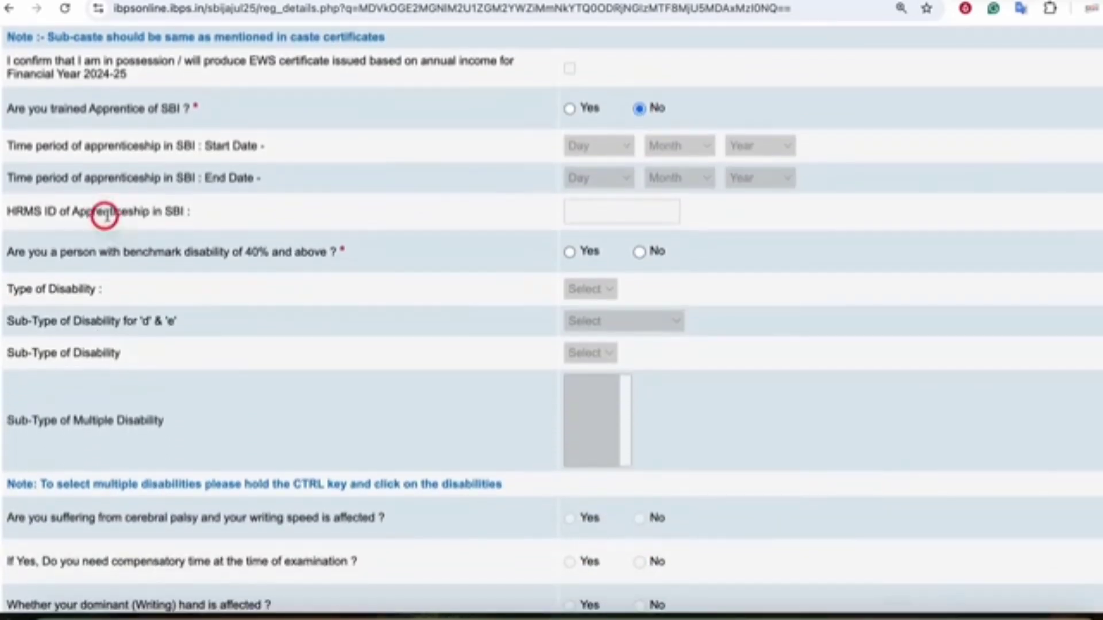
{"action": "left_click", "coordinate": [569, 252]}
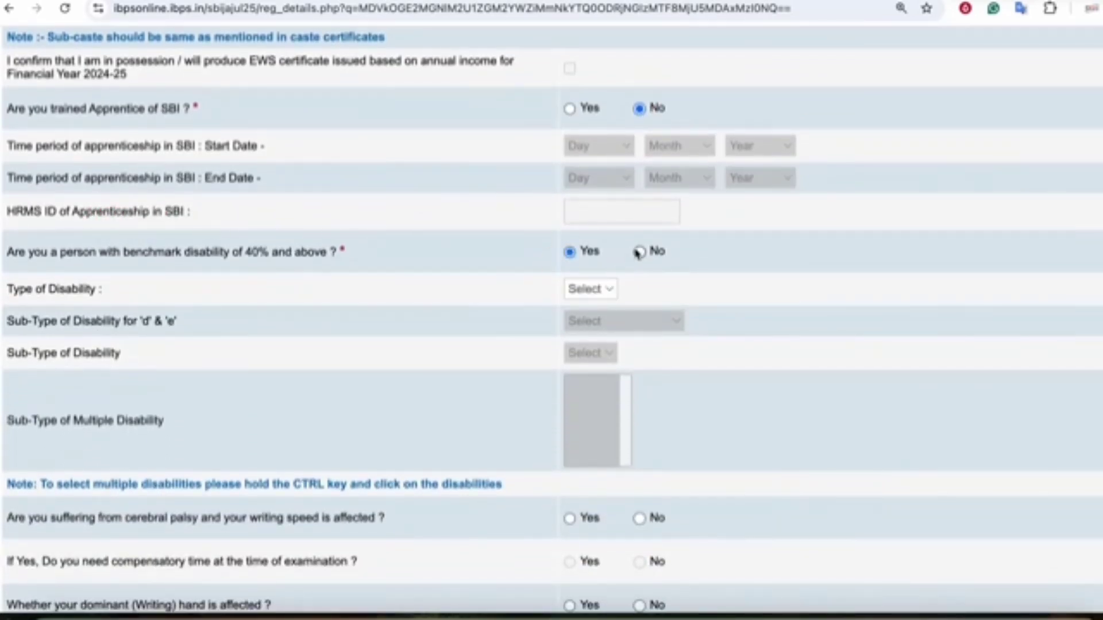
{"action": "left_click", "coordinate": [640, 252]}
{"action": "scroll", "coordinate": [484, 286], "scroll_direction": "down", "scroll_amount": 5}
{"action": "scroll", "coordinate": [586, 301], "scroll_direction": "down", "scroll_amount": 4}
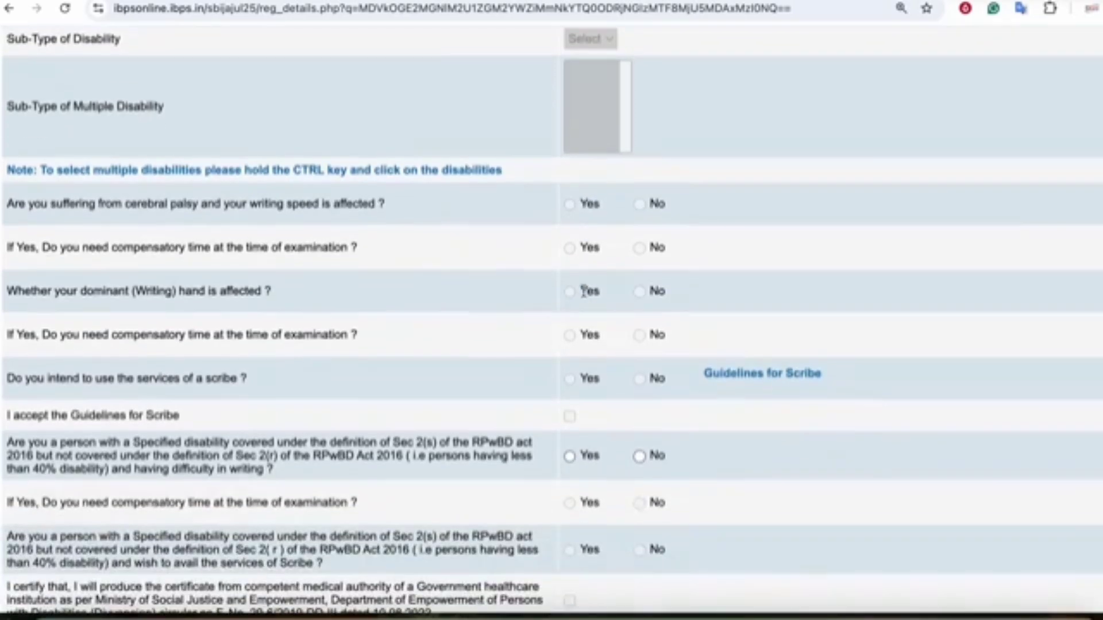
{"action": "scroll", "coordinate": [230, 367], "scroll_direction": "down", "scroll_amount": 3}
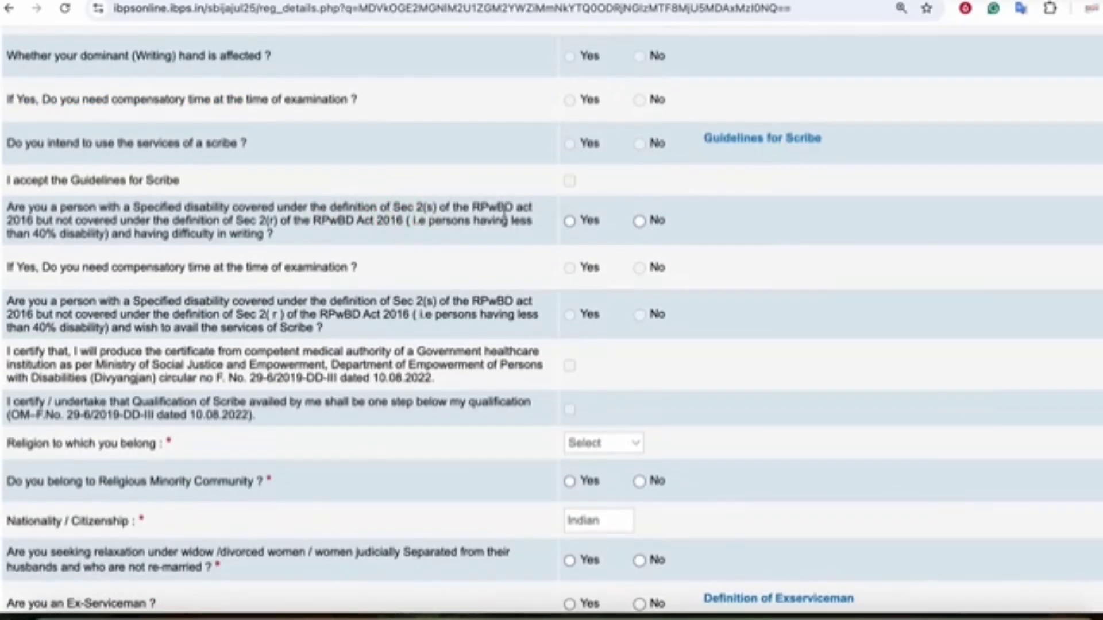
{"action": "left_click", "coordinate": [639, 221]}
- Set religion to Hindu and answer No to Religious Minority Community
{"action": "scroll", "coordinate": [261, 320], "scroll_direction": "down", "scroll_amount": 2}
{"action": "scroll", "coordinate": [261, 320], "scroll_direction": "down", "scroll_amount": 2}
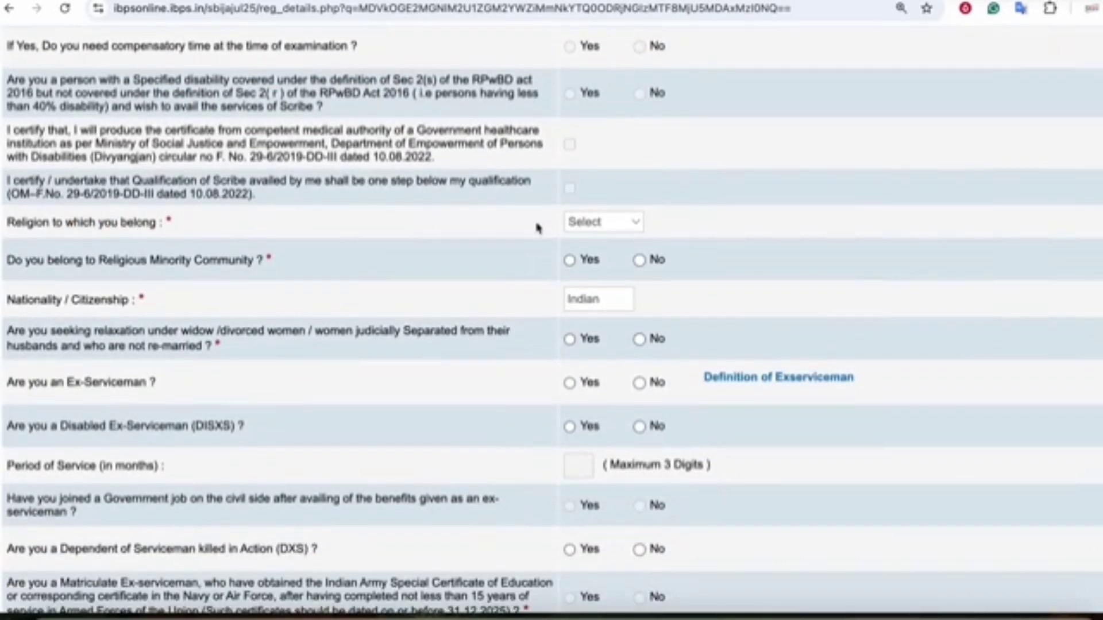
{"action": "left_click", "coordinate": [599, 223]}
{"action": "left_click", "coordinate": [593, 283]}
{"action": "left_click", "coordinate": [640, 260]}
- Answer No to widow relaxation, Ex-Serviceman, Disabled Ex-Serviceman and DXS dependent questions
{"action": "scroll", "coordinate": [517, 313], "scroll_direction": "down", "scroll_amount": 3}
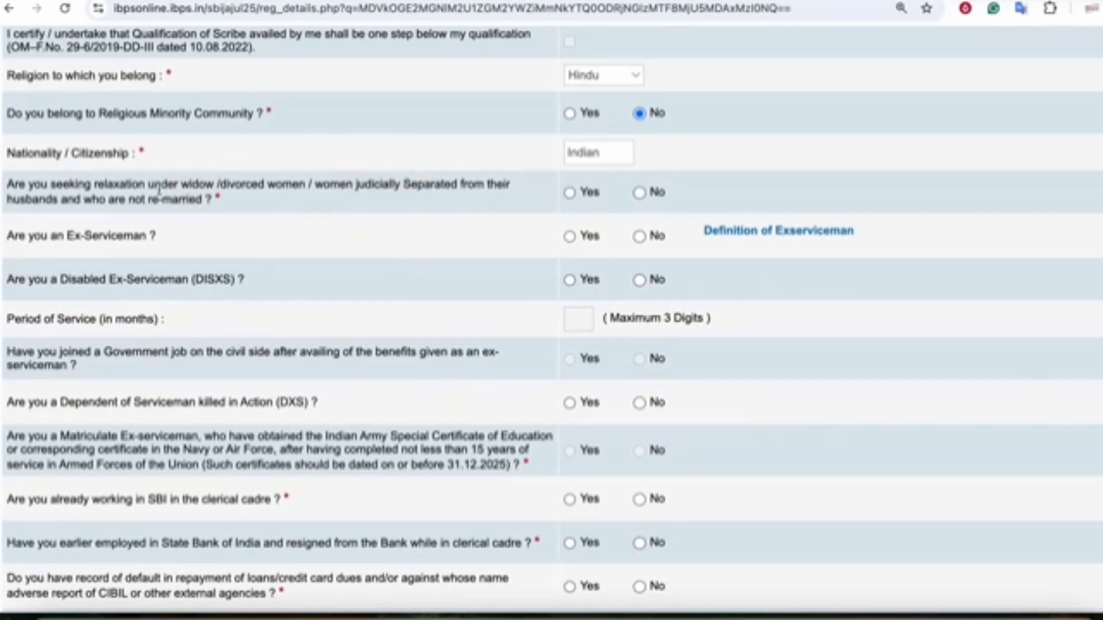
{"action": "left_click", "coordinate": [639, 192]}
{"action": "left_click", "coordinate": [639, 236]}
{"action": "left_click", "coordinate": [640, 280]}
{"action": "scroll", "coordinate": [598, 296], "scroll_direction": "down", "scroll_amount": 3}
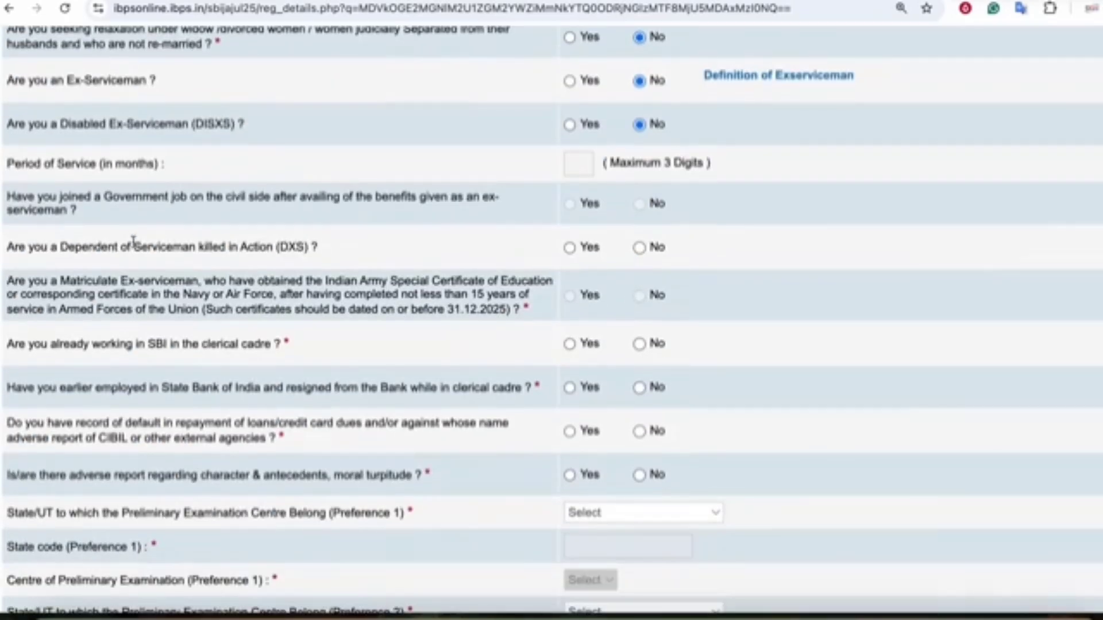
{"action": "left_click", "coordinate": [204, 247]}
{"action": "left_click", "coordinate": [639, 247]}
{"action": "left_click", "coordinate": [207, 248]}
{"action": "scroll", "coordinate": [428, 261], "scroll_direction": "down", "scroll_amount": 2}
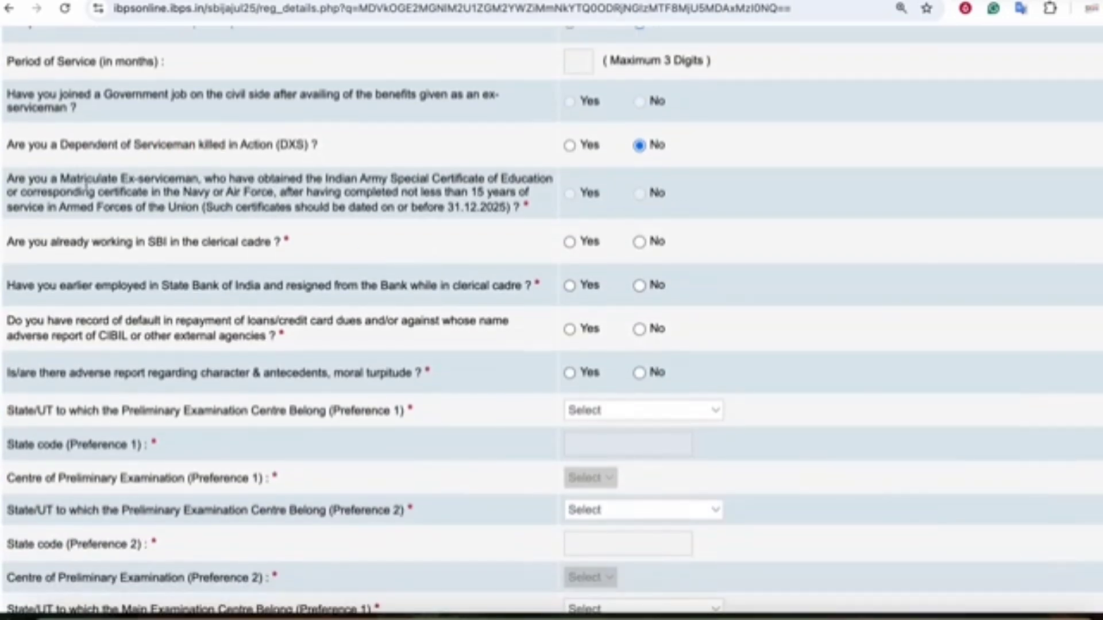
- Answer No to already working in the SBI clerical cadre
{"action": "left_click", "coordinate": [142, 185]}
{"action": "left_click", "coordinate": [221, 184]}
{"action": "left_click", "coordinate": [65, 193]}
{"action": "left_click", "coordinate": [211, 189]}
{"action": "scroll", "coordinate": [292, 217], "scroll_direction": "down", "scroll_amount": 2}
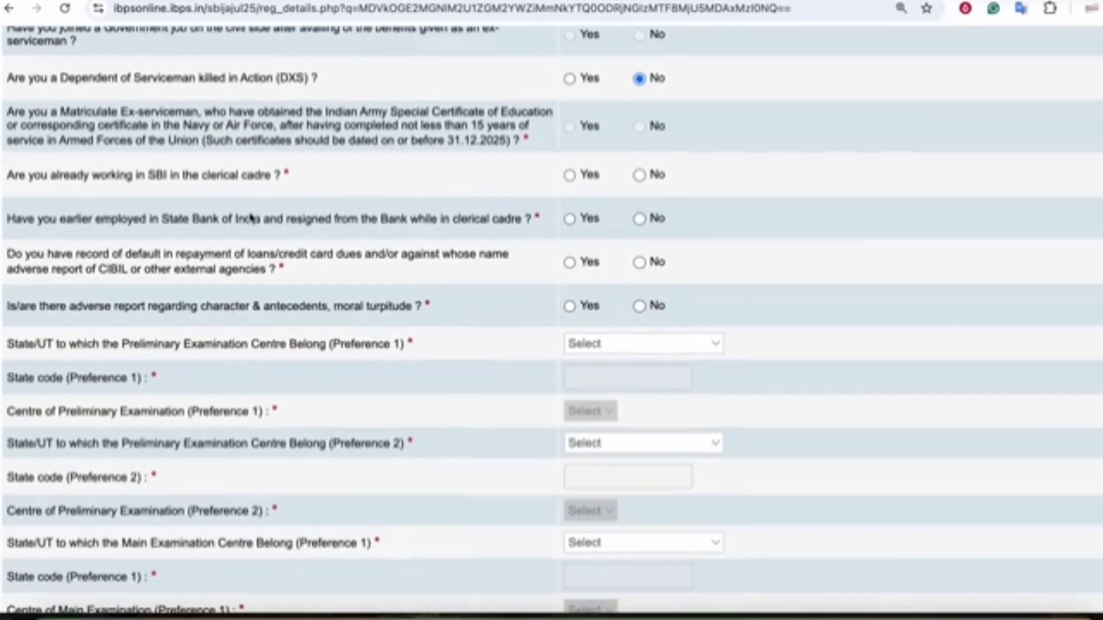
{"action": "left_click", "coordinate": [60, 174]}
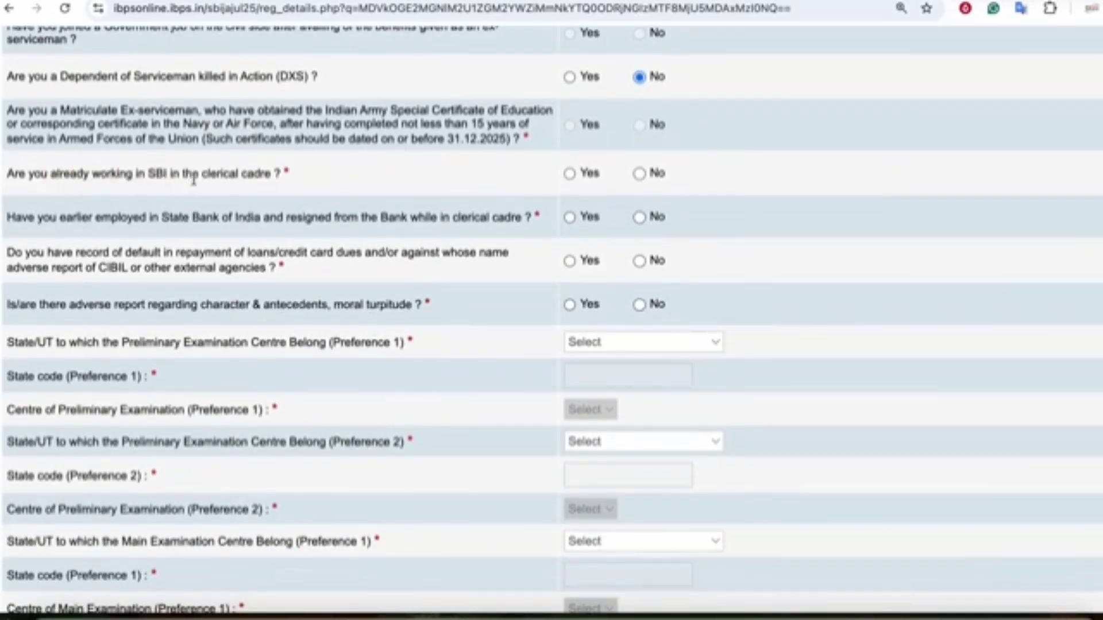
{"action": "left_click", "coordinate": [264, 174]}
{"action": "left_click", "coordinate": [637, 175]}
- Answer No to earlier resigning from SBI and to the loan-default question
{"action": "left_click", "coordinate": [148, 217]}
{"action": "left_click", "coordinate": [508, 220]}
{"action": "left_click", "coordinate": [638, 218]}
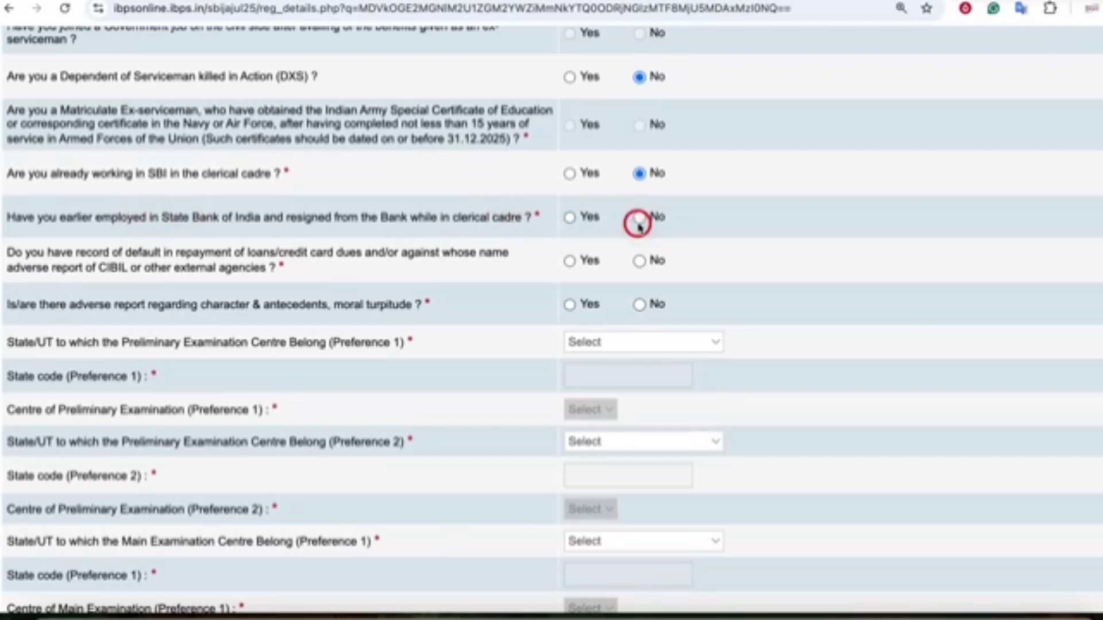
{"action": "scroll", "coordinate": [637, 218], "scroll_direction": "down", "scroll_amount": 1}
{"action": "left_click", "coordinate": [123, 227]}
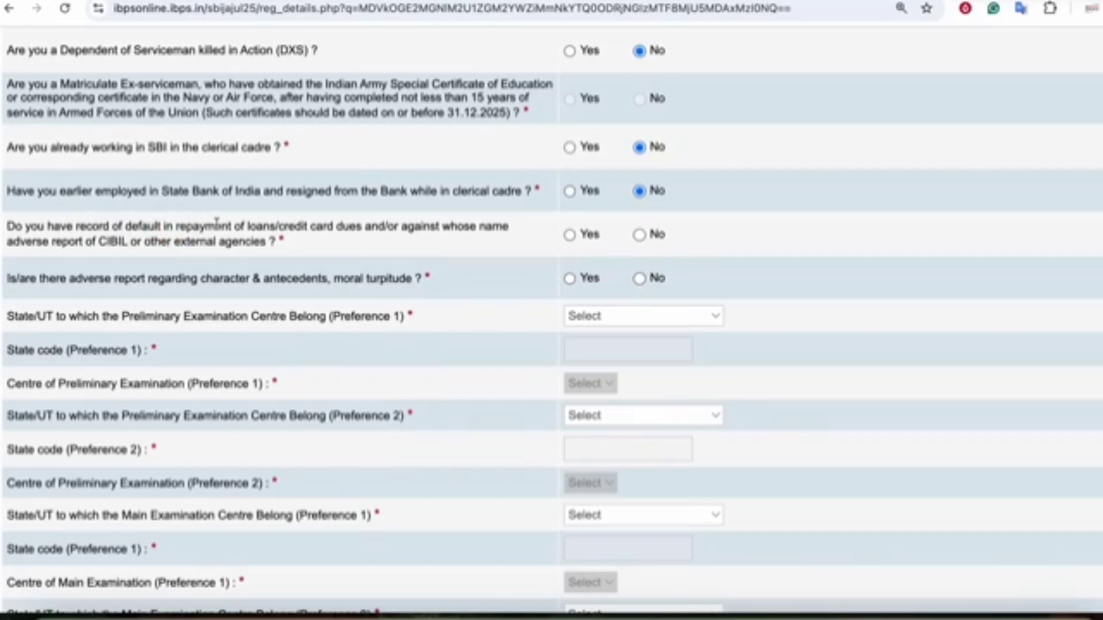
{"action": "left_click", "coordinate": [258, 228]}
{"action": "left_click", "coordinate": [320, 227]}
{"action": "left_click", "coordinate": [253, 228]}
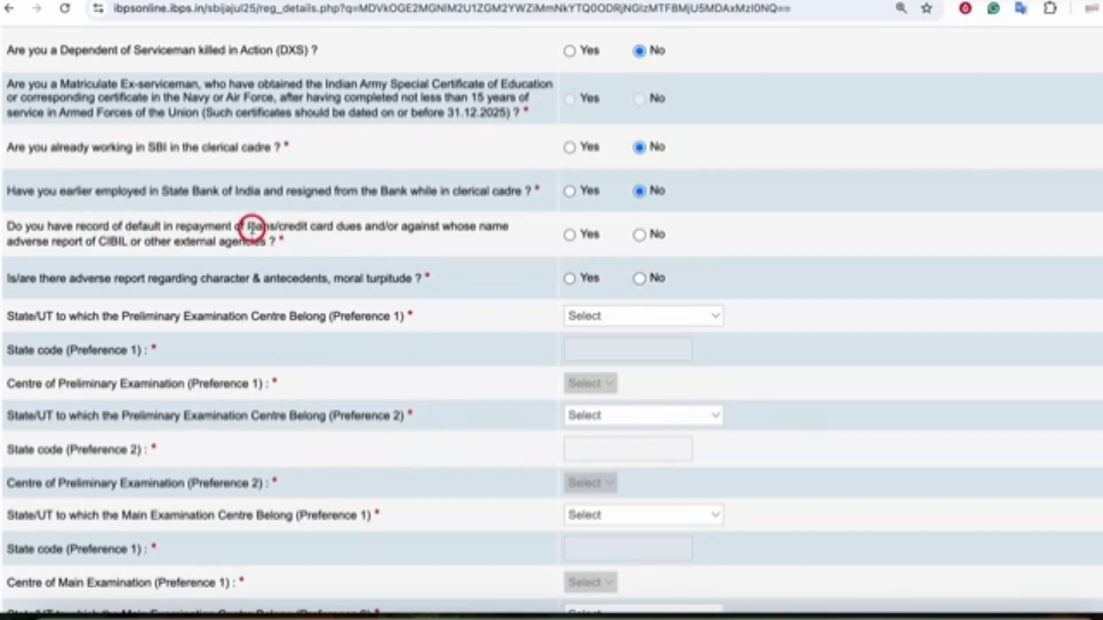
{"action": "left_click", "coordinate": [342, 227]}
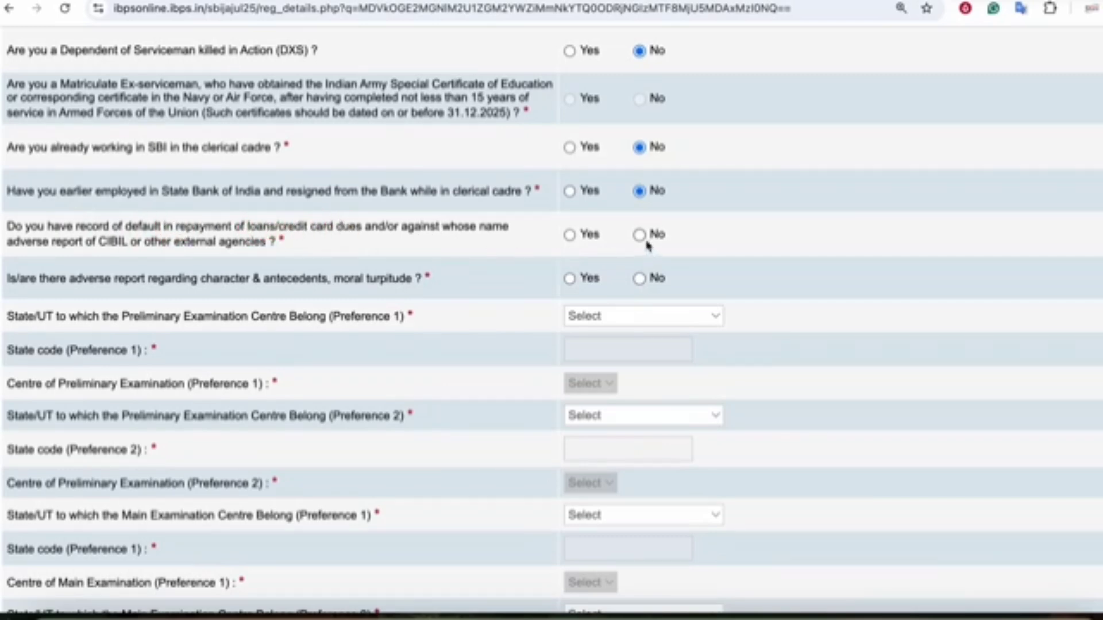
{"action": "scroll", "coordinate": [228, 242], "scroll_direction": "down", "scroll_amount": 1}
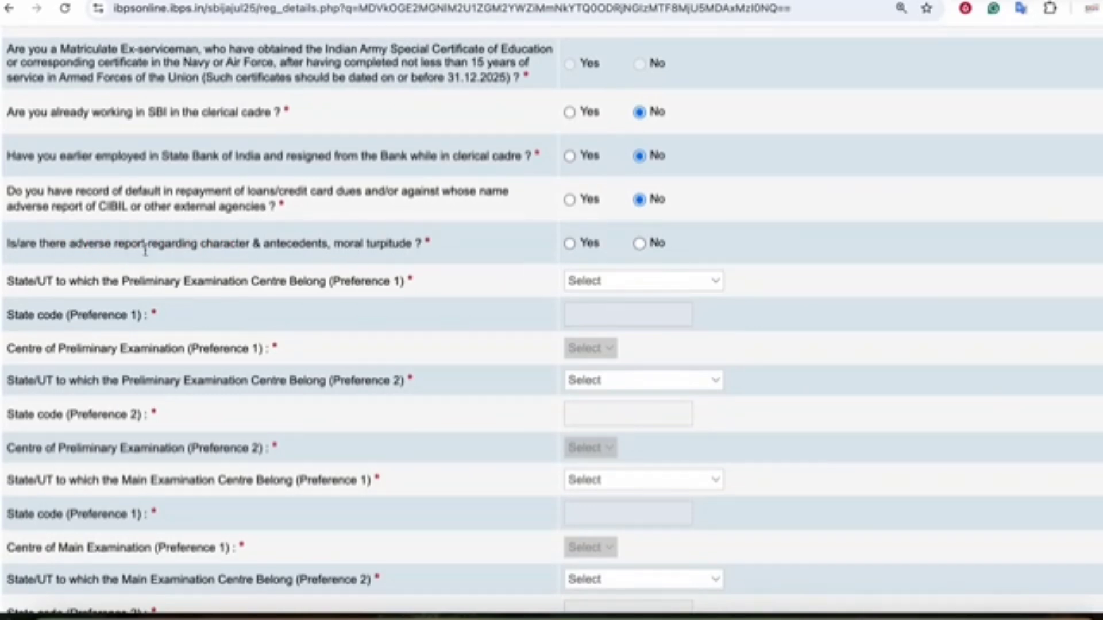
- Answer No to the adverse character report and set preliminary Preference 1 to Gaya, Bihar
{"action": "left_click", "coordinate": [639, 243]}
{"action": "scroll", "coordinate": [382, 281], "scroll_direction": "down", "scroll_amount": 1}
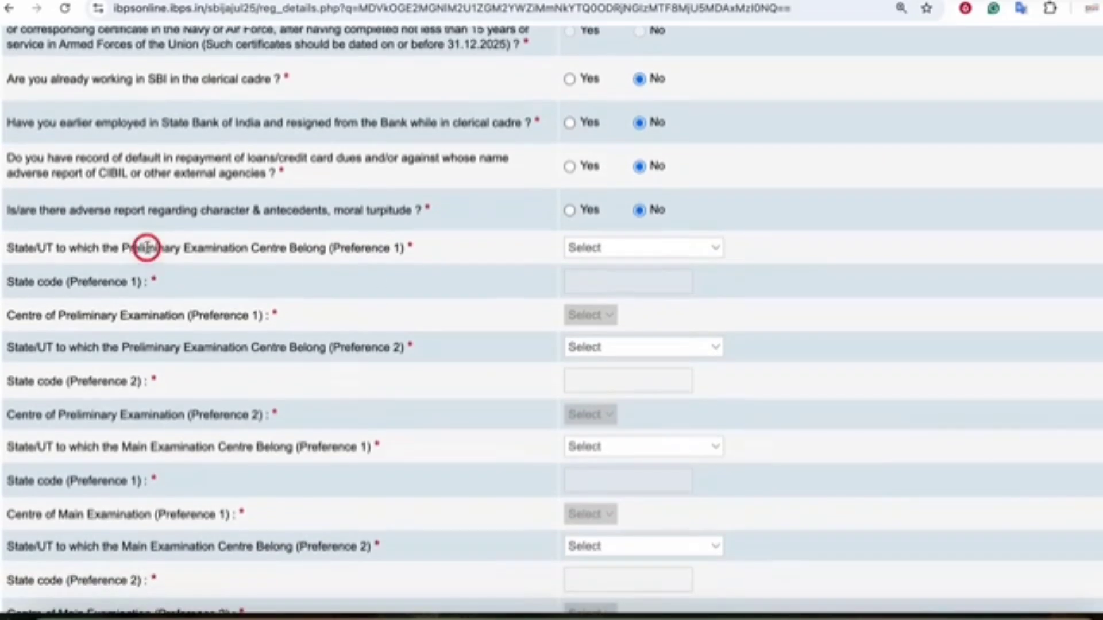
{"action": "left_click", "coordinate": [584, 247]}
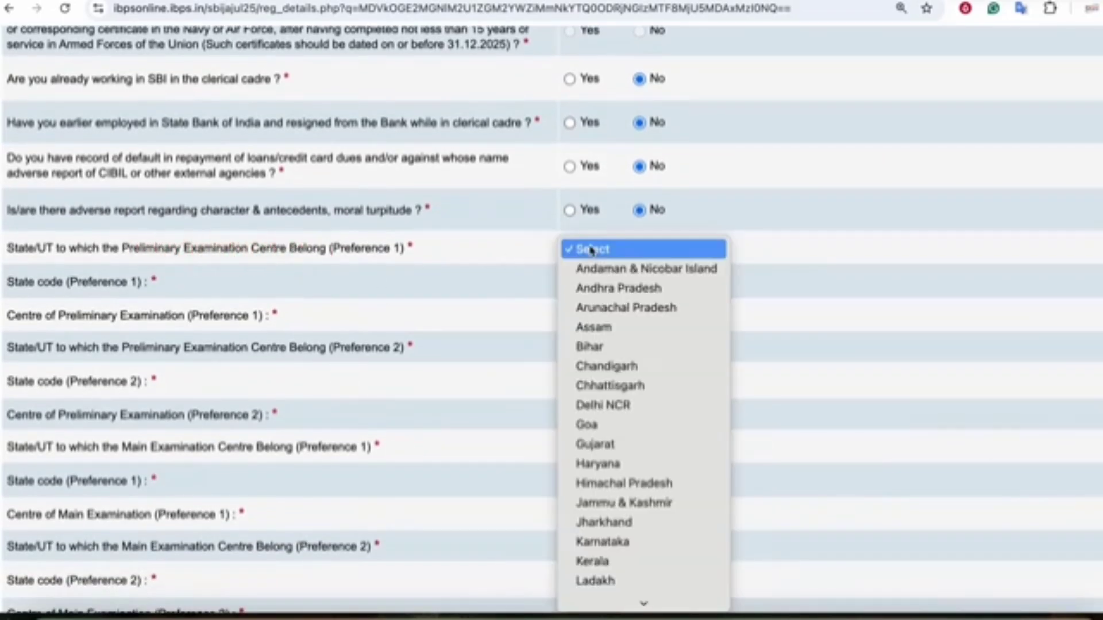
{"action": "left_click", "coordinate": [586, 339]}
{"action": "scroll", "coordinate": [423, 286], "scroll_direction": "down", "scroll_amount": 2}
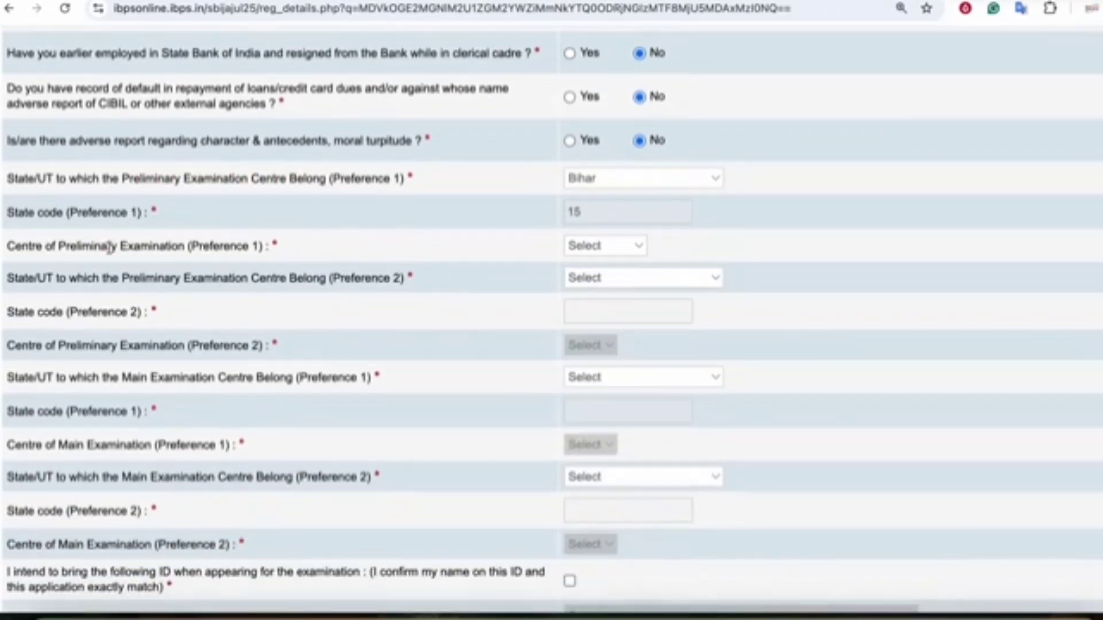
{"action": "left_click", "coordinate": [588, 248]}
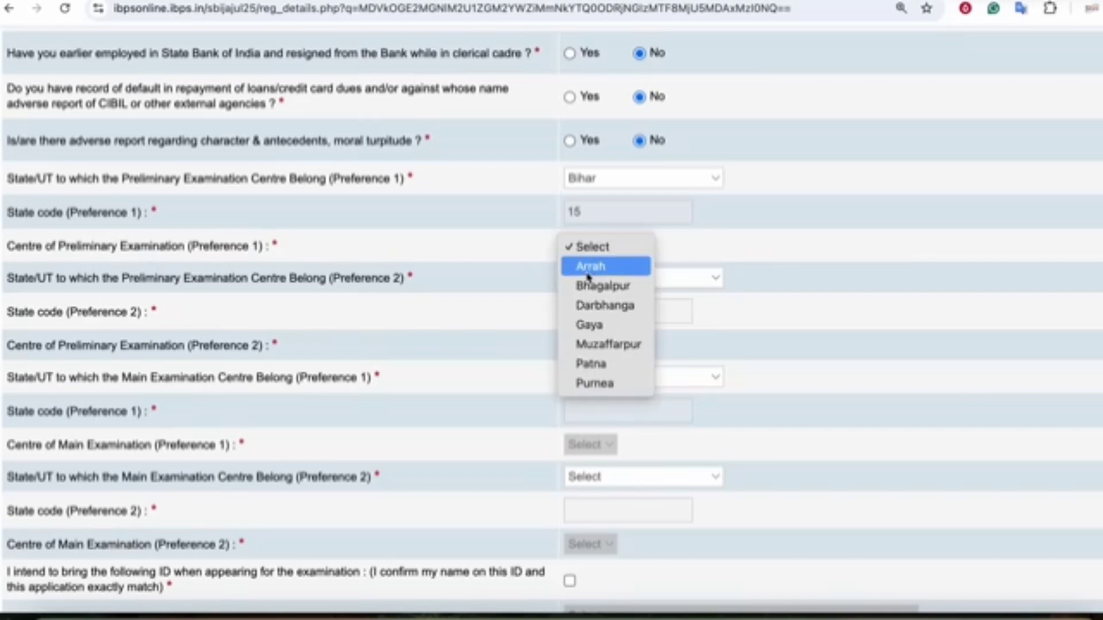
{"action": "left_click", "coordinate": [586, 323]}
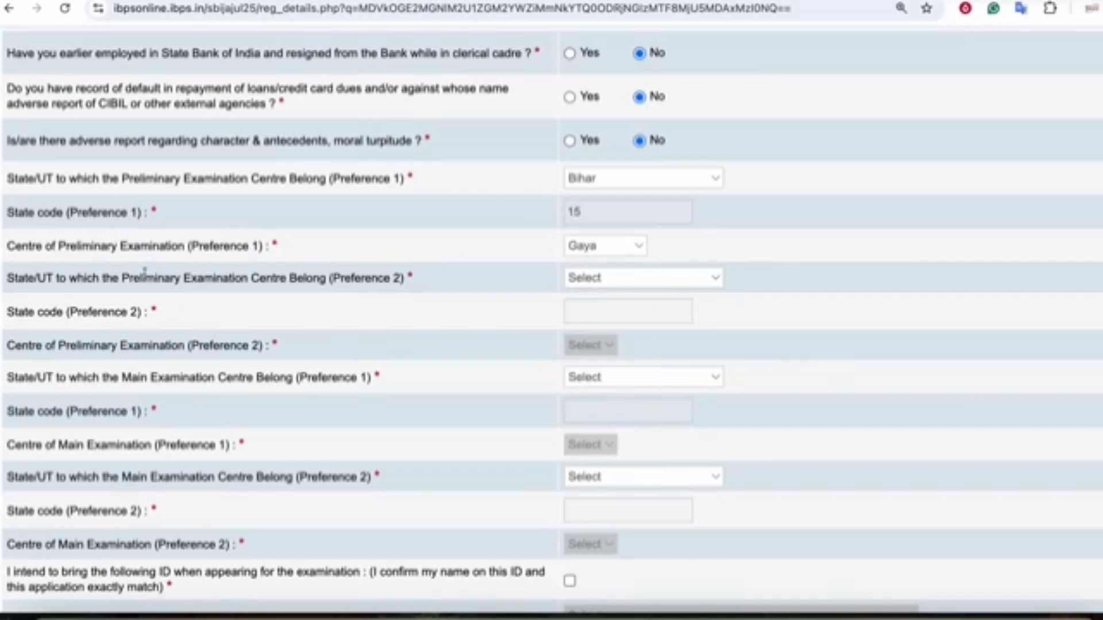
{"action": "left_click", "coordinate": [266, 278]}
{"action": "scroll", "coordinate": [391, 278], "scroll_direction": "down", "scroll_amount": 3}
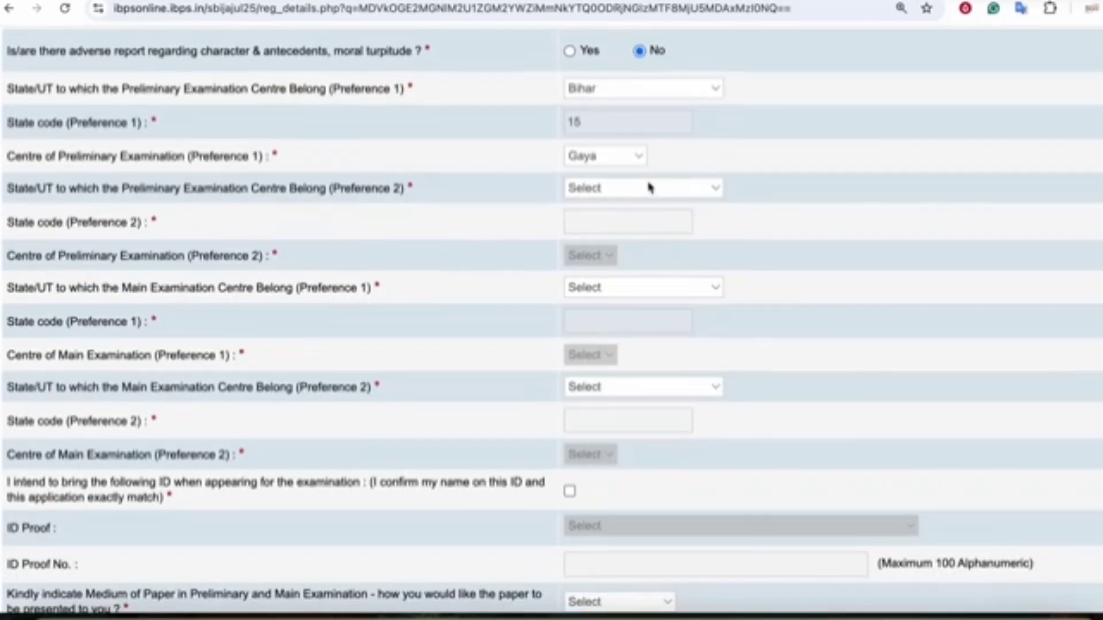
- Set preliminary exam centre Preference 2 to Muzaffarpur, Bihar
{"action": "left_click", "coordinate": [647, 187]}
{"action": "left_click", "coordinate": [591, 286]}
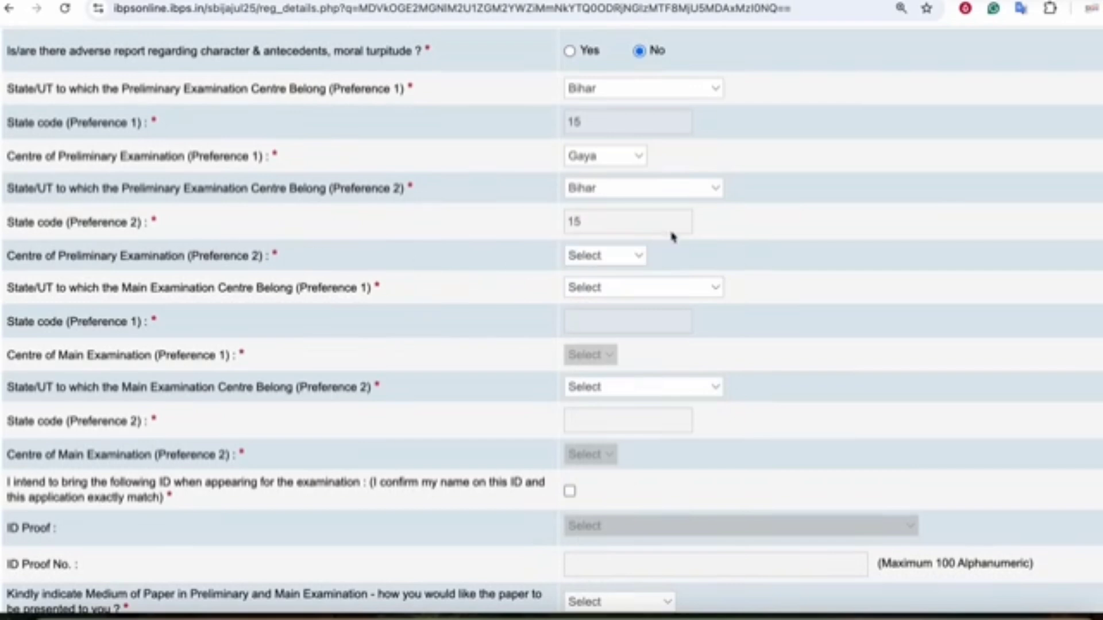
{"action": "left_click", "coordinate": [603, 256]}
{"action": "left_click", "coordinate": [580, 353]}
{"action": "scroll", "coordinate": [501, 294], "scroll_direction": "down", "scroll_amount": 1}
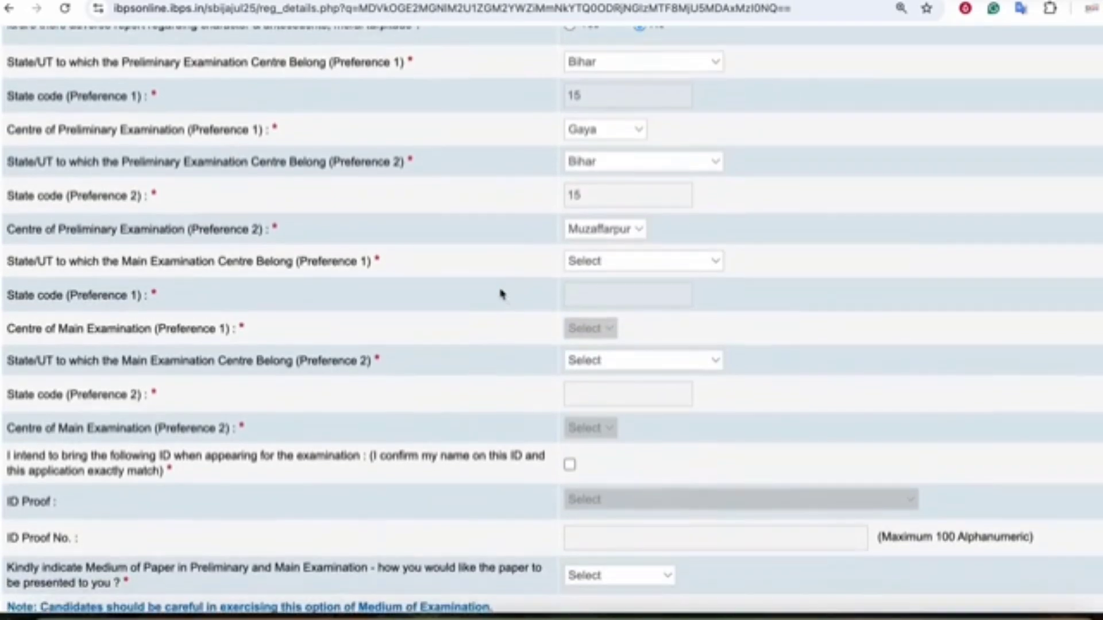
{"action": "scroll", "coordinate": [501, 294], "scroll_direction": "down", "scroll_amount": 2}
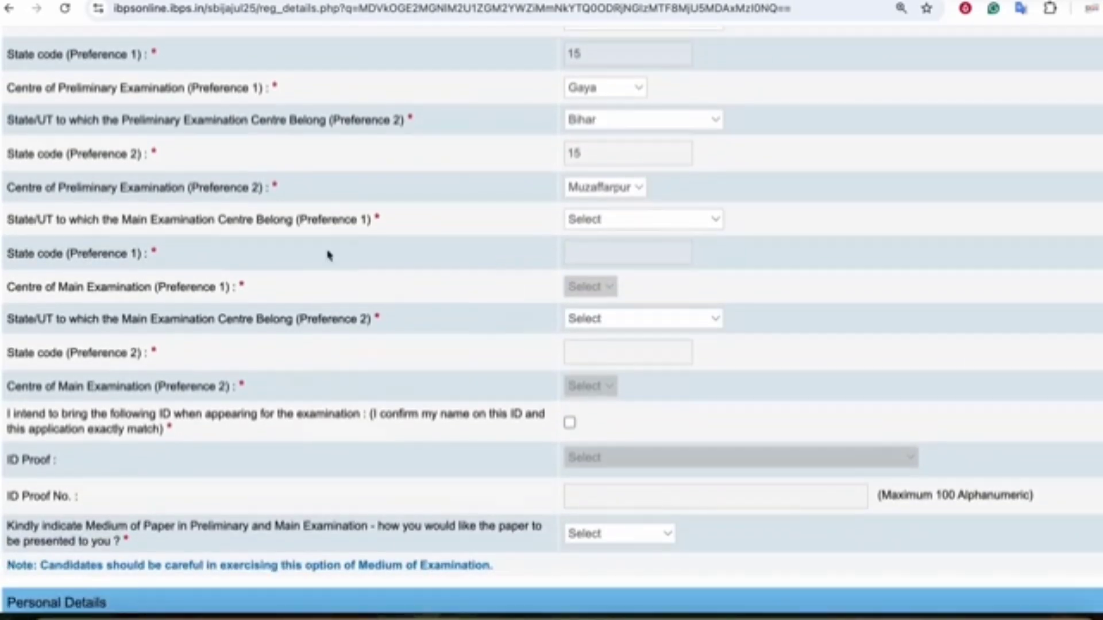
- Set main exam centre Preference 1 to Patna, Bihar
{"action": "left_click", "coordinate": [617, 223]}
{"action": "left_click", "coordinate": [527, 321]}
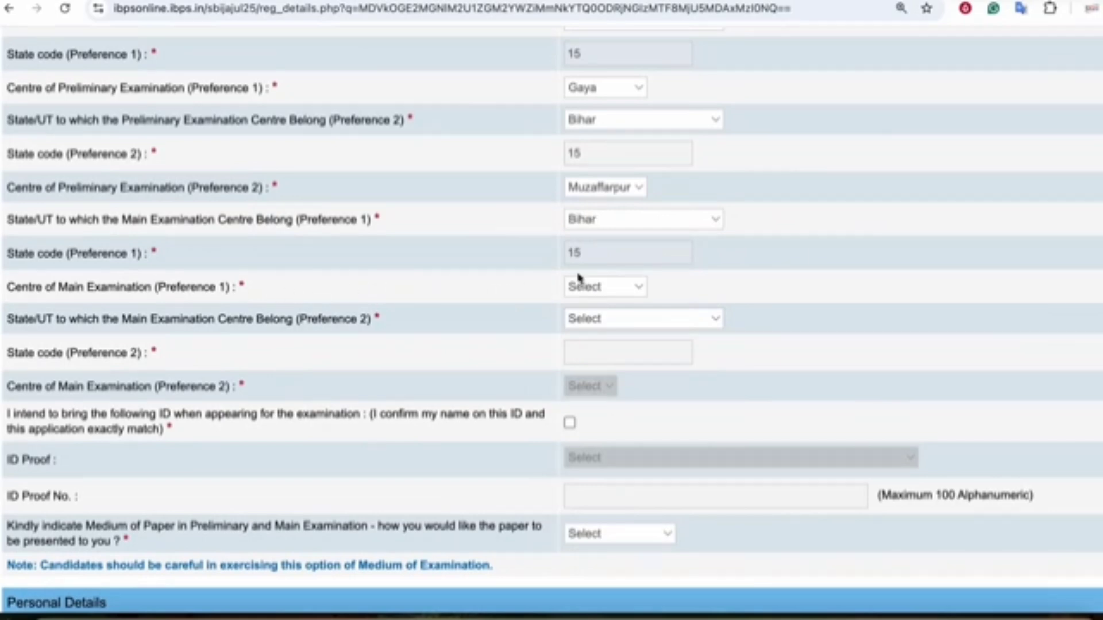
{"action": "left_click", "coordinate": [579, 278]}
{"action": "left_click", "coordinate": [591, 402]}
{"action": "scroll", "coordinate": [230, 319], "scroll_direction": "down", "scroll_amount": 1}
- Set main exam centre Preference 2 to Muzaffarpur, Bihar
{"action": "left_click", "coordinate": [644, 264]}
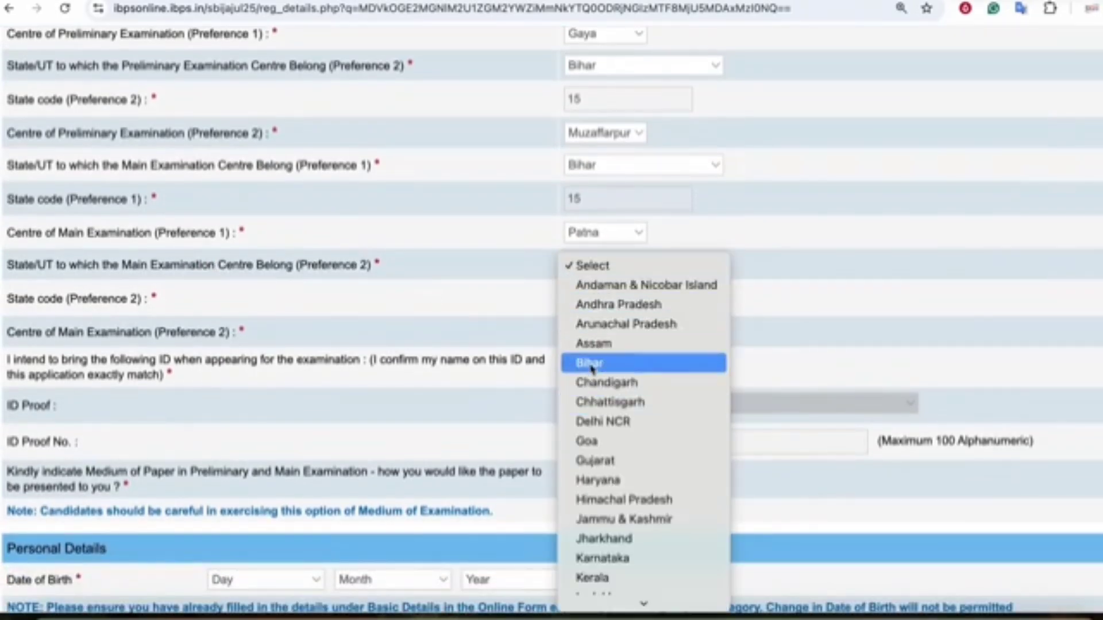
{"action": "left_click", "coordinate": [646, 360]}
{"action": "left_click", "coordinate": [591, 332]}
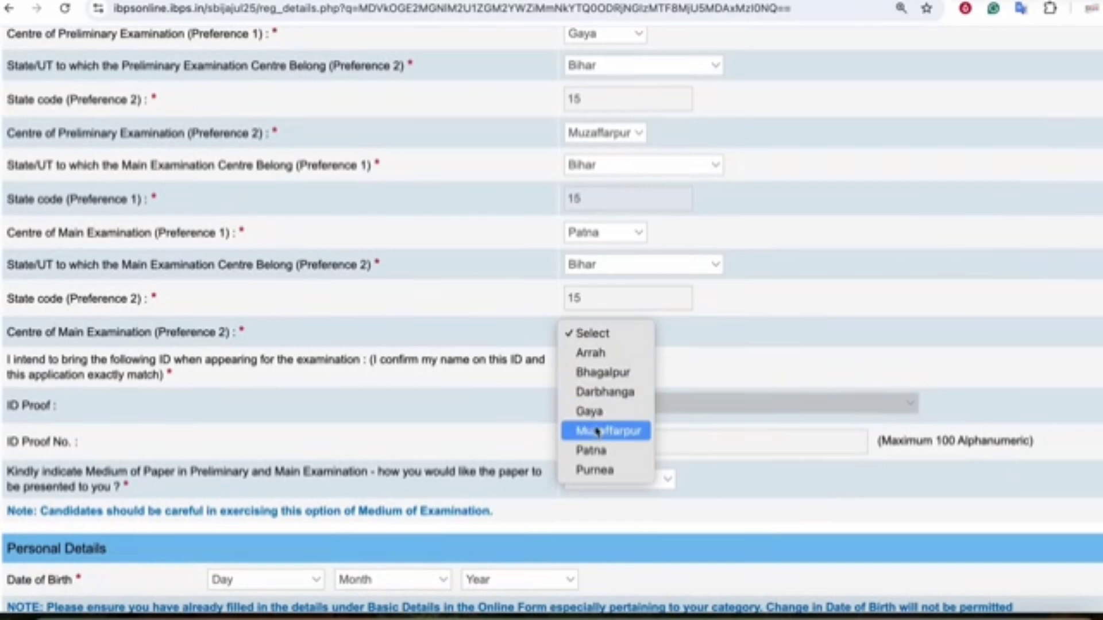
{"action": "left_click", "coordinate": [562, 429]}
{"action": "scroll", "coordinate": [453, 352], "scroll_direction": "down", "scroll_amount": 1}
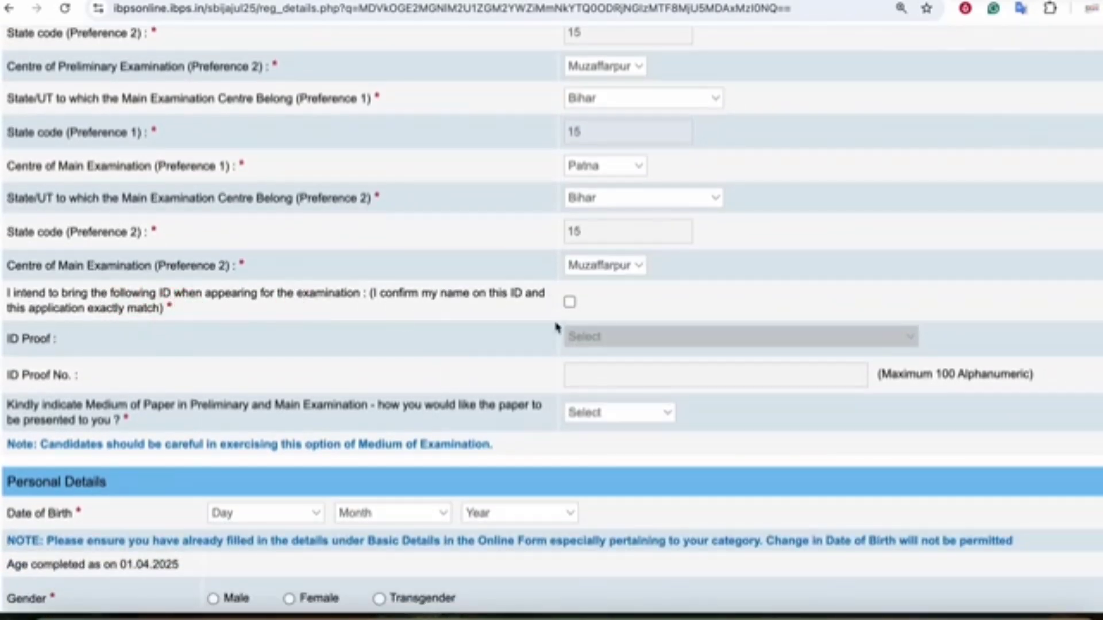
- Confirm bringing a matching ID and set the ID proof type to PAN Card
{"action": "left_click", "coordinate": [568, 302]}
{"action": "left_click", "coordinate": [610, 341]}
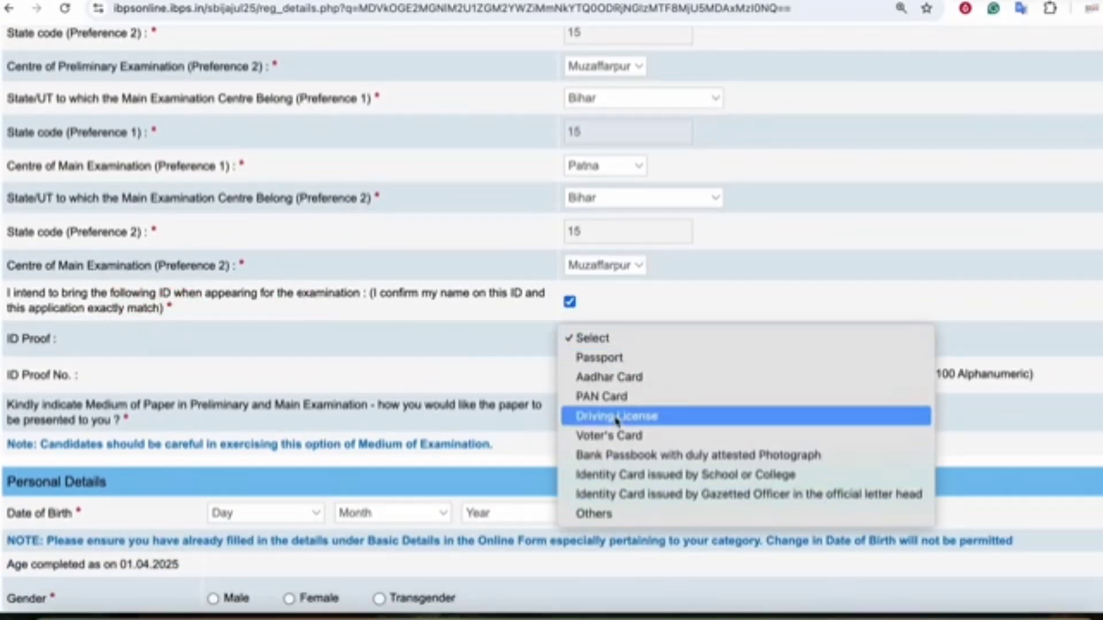
{"action": "left_click", "coordinate": [609, 377]}
{"action": "scroll", "coordinate": [596, 378], "scroll_direction": "down", "scroll_amount": 1}
{"action": "scroll", "coordinate": [596, 378], "scroll_direction": "down", "scroll_amount": 2}
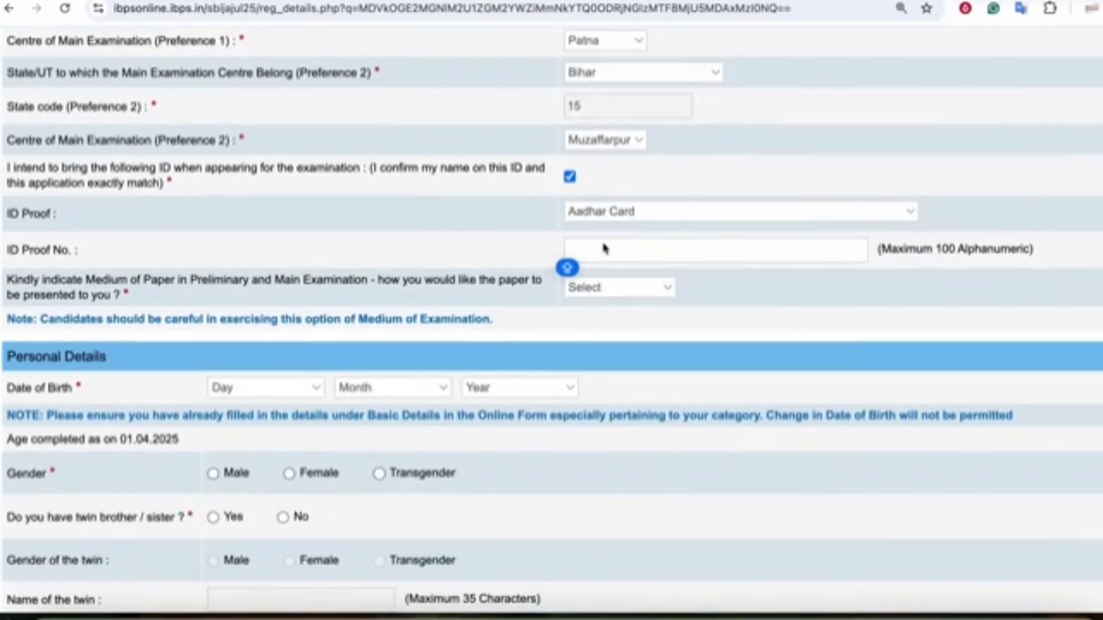
{"action": "left_click", "coordinate": [620, 212]}
{"action": "left_click", "coordinate": [614, 232]}
{"action": "left_click", "coordinate": [581, 249]}
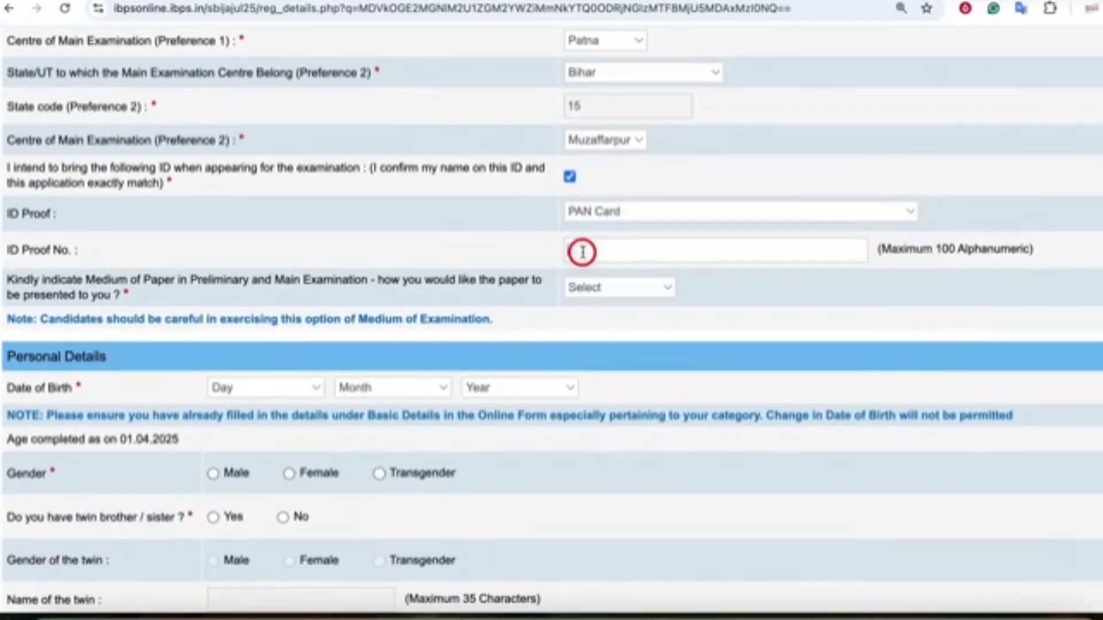
{"action": "scroll", "coordinate": [158, 257], "scroll_direction": "down", "scroll_amount": 1}
{"action": "left_click", "coordinate": [100, 271]}
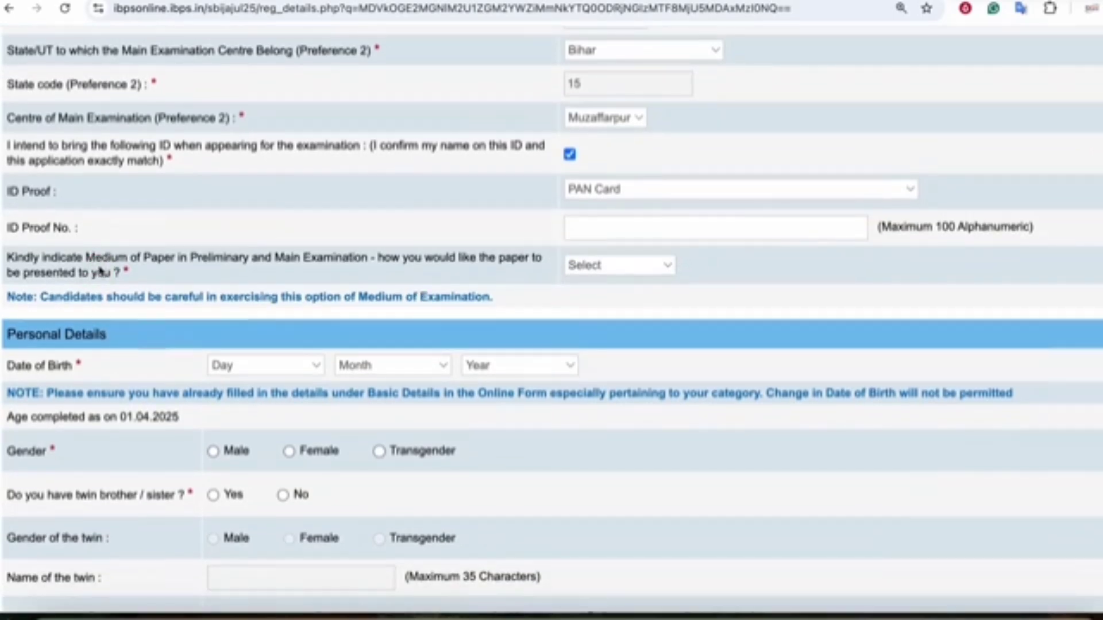
- Choose English and Hindi as the paper medium
{"action": "left_click", "coordinate": [594, 265]}
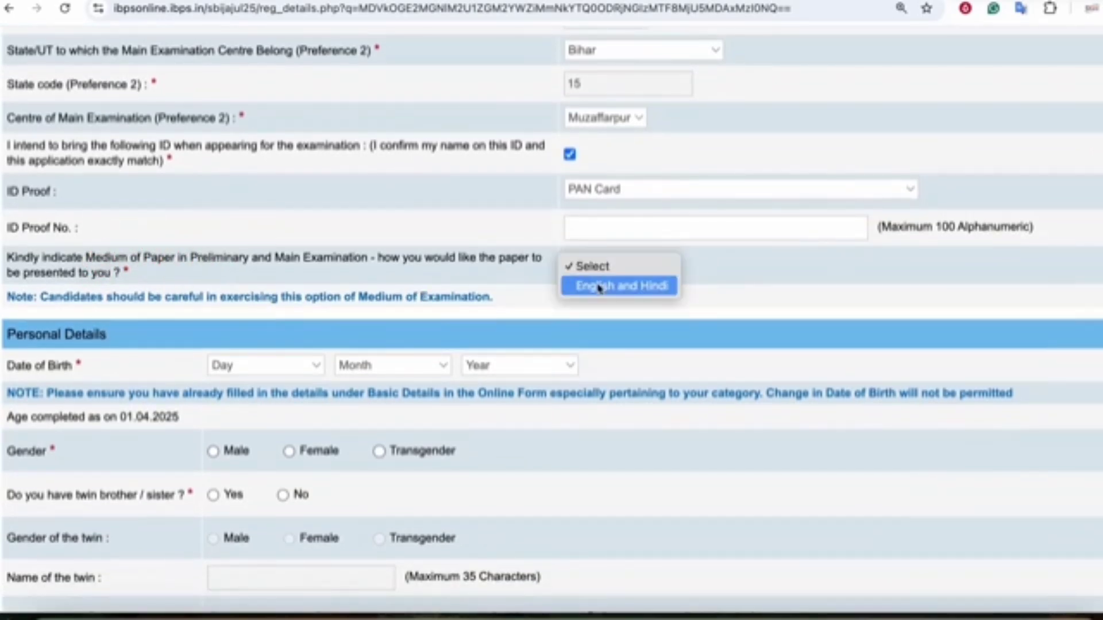
{"action": "left_click", "coordinate": [596, 286]}
{"action": "scroll", "coordinate": [598, 290], "scroll_direction": "down", "scroll_amount": 1}
{"action": "scroll", "coordinate": [355, 317], "scroll_direction": "down", "scroll_amount": 3}
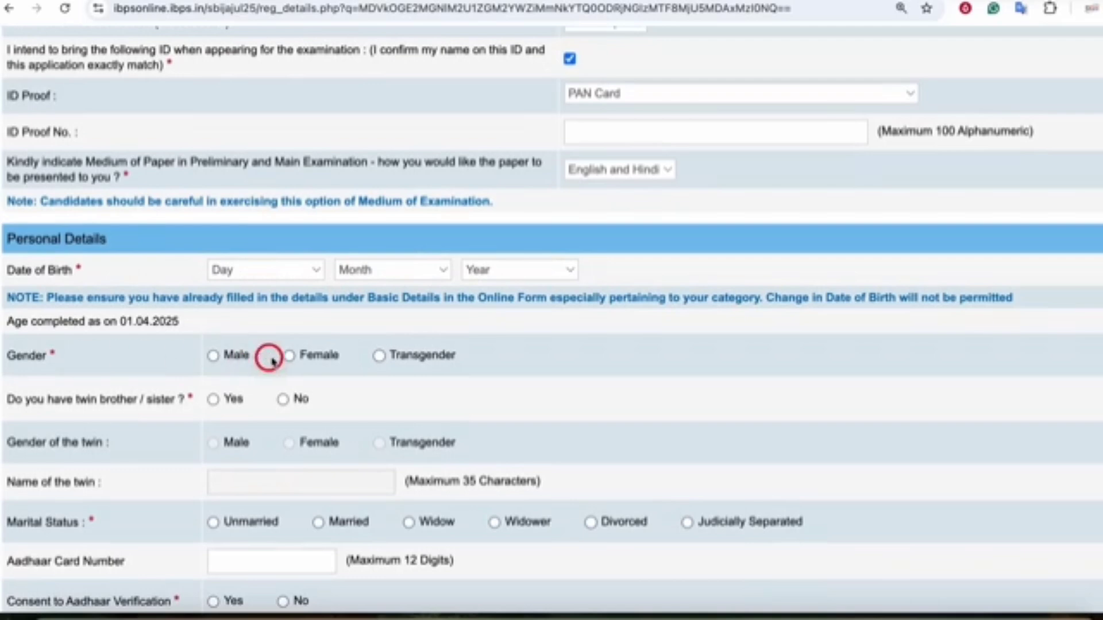
- Set gender Male, no twin, marital status Unmarried, and give Aadhaar verification consent
{"action": "left_click", "coordinate": [213, 355]}
{"action": "scroll", "coordinate": [218, 359], "scroll_direction": "down", "scroll_amount": 5}
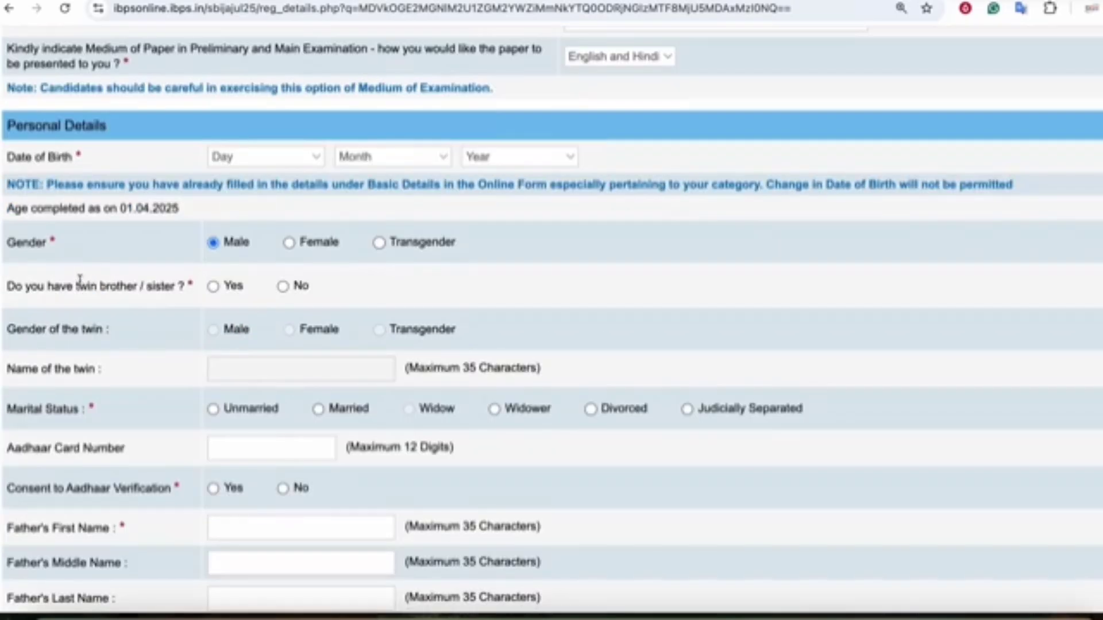
{"action": "left_click", "coordinate": [283, 286]}
{"action": "scroll", "coordinate": [228, 265], "scroll_direction": "down", "scroll_amount": 3}
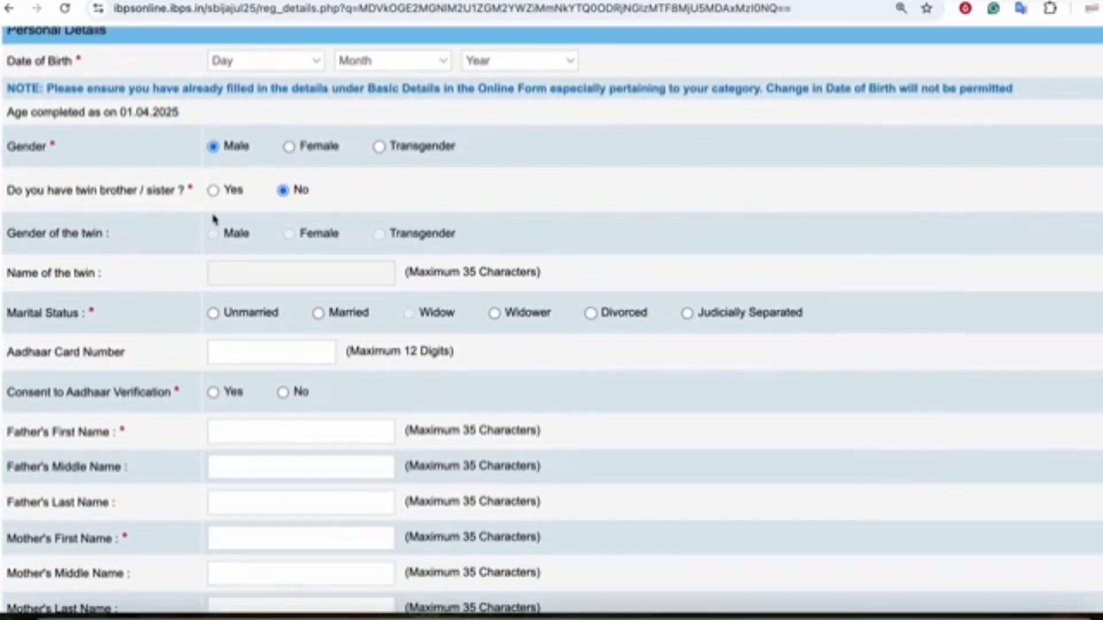
{"action": "scroll", "coordinate": [104, 182], "scroll_direction": "down", "scroll_amount": 3}
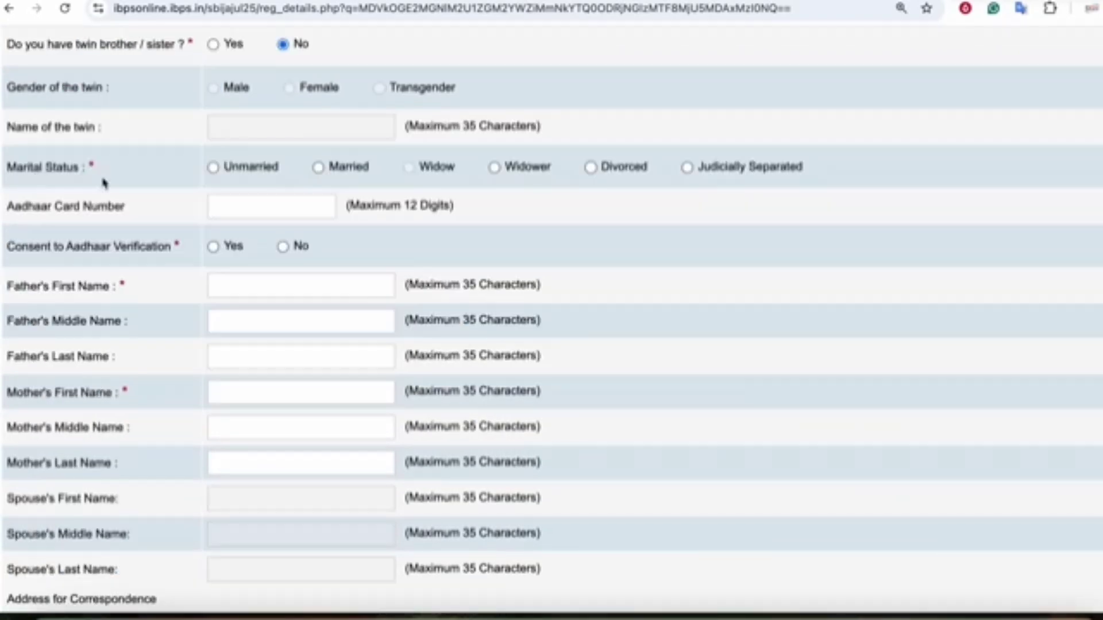
{"action": "left_click", "coordinate": [224, 209]}
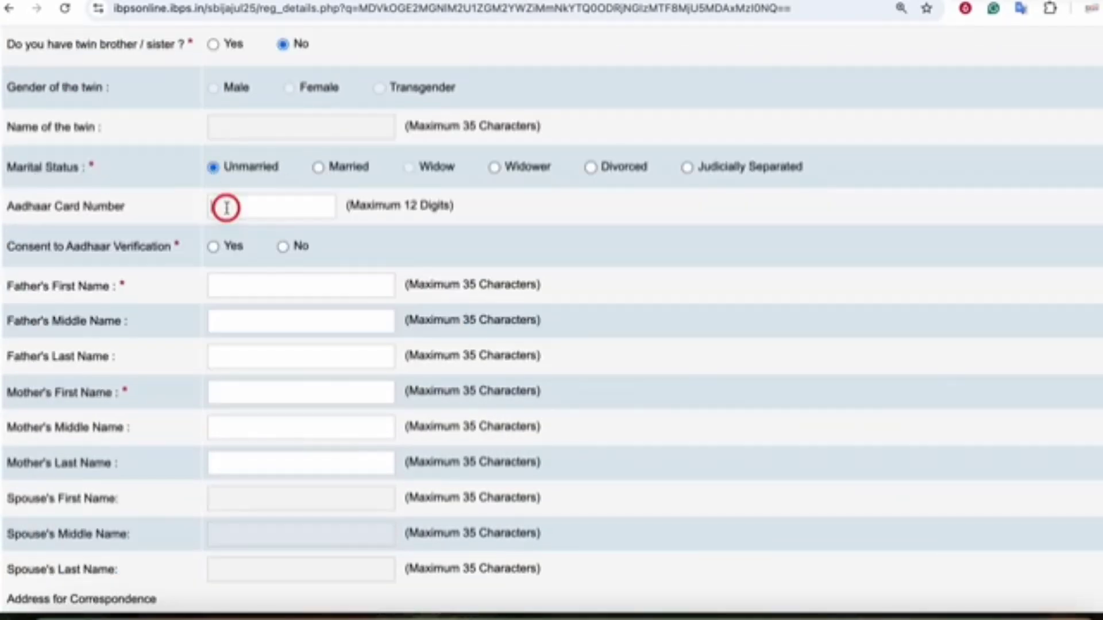
{"action": "scroll", "coordinate": [224, 214], "scroll_direction": "down", "scroll_amount": 1}
{"action": "left_click", "coordinate": [139, 210]}
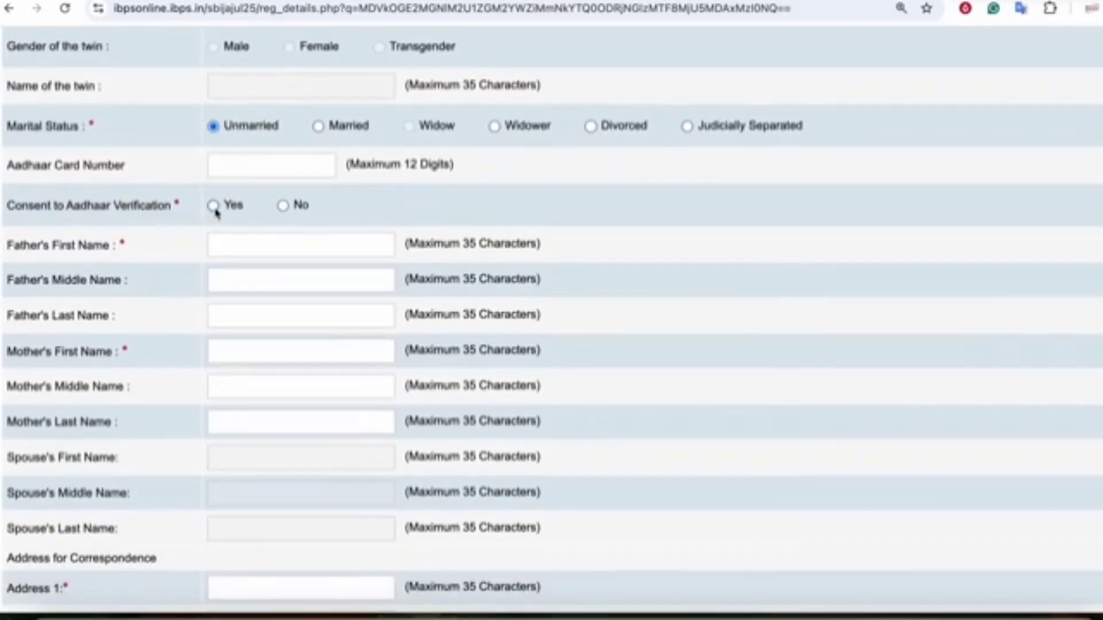
{"action": "left_click", "coordinate": [215, 207]}
{"action": "scroll", "coordinate": [227, 241], "scroll_direction": "down", "scroll_amount": 1}
- Go through the father's and mother's first, middle and last name fields
{"action": "left_click", "coordinate": [229, 224]}
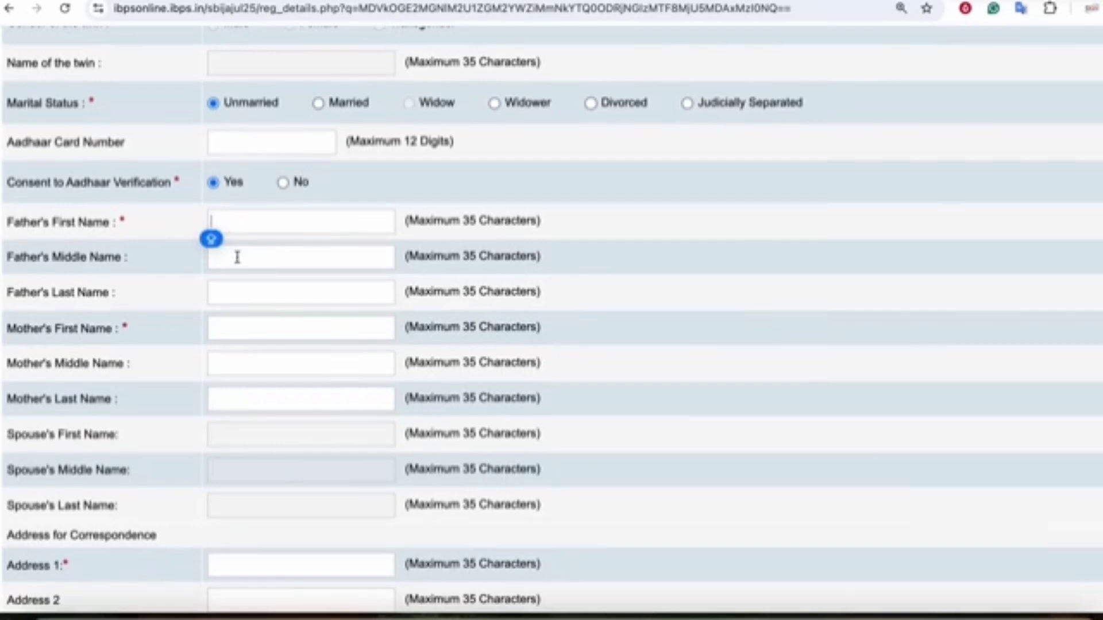
{"action": "left_click", "coordinate": [237, 257]}
{"action": "left_click", "coordinate": [234, 285]}
{"action": "scroll", "coordinate": [234, 285], "scroll_direction": "down", "scroll_amount": 1}
{"action": "left_click", "coordinate": [230, 277]}
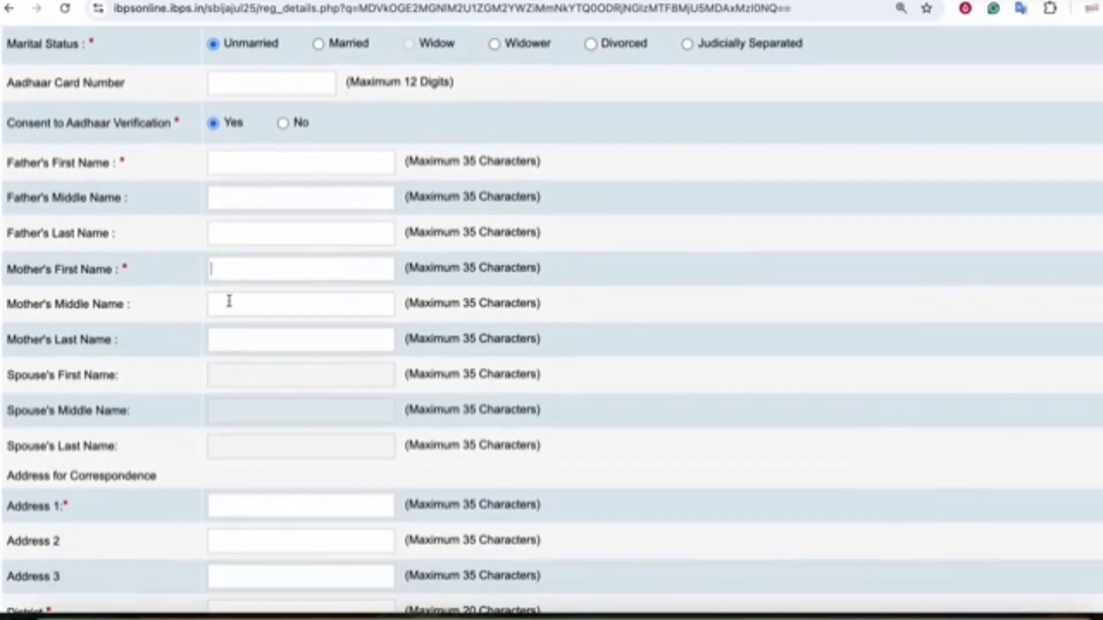
{"action": "left_click", "coordinate": [229, 301]}
{"action": "left_click", "coordinate": [231, 337]}
{"action": "scroll", "coordinate": [231, 338], "scroll_direction": "down", "scroll_amount": 1}
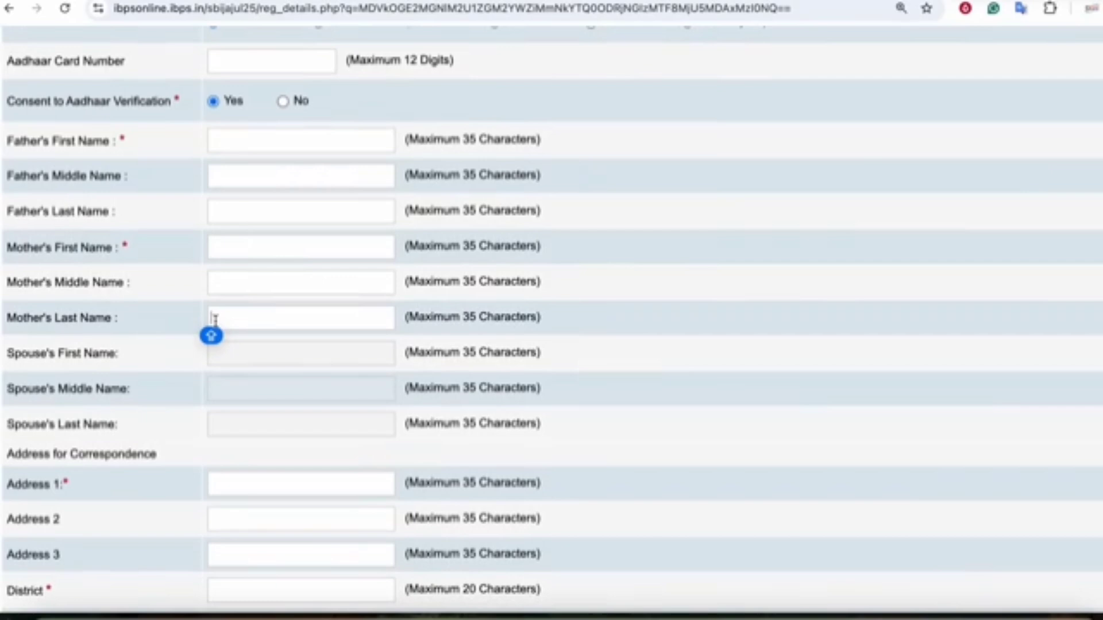
{"action": "scroll", "coordinate": [236, 333], "scroll_direction": "down", "scroll_amount": 5}
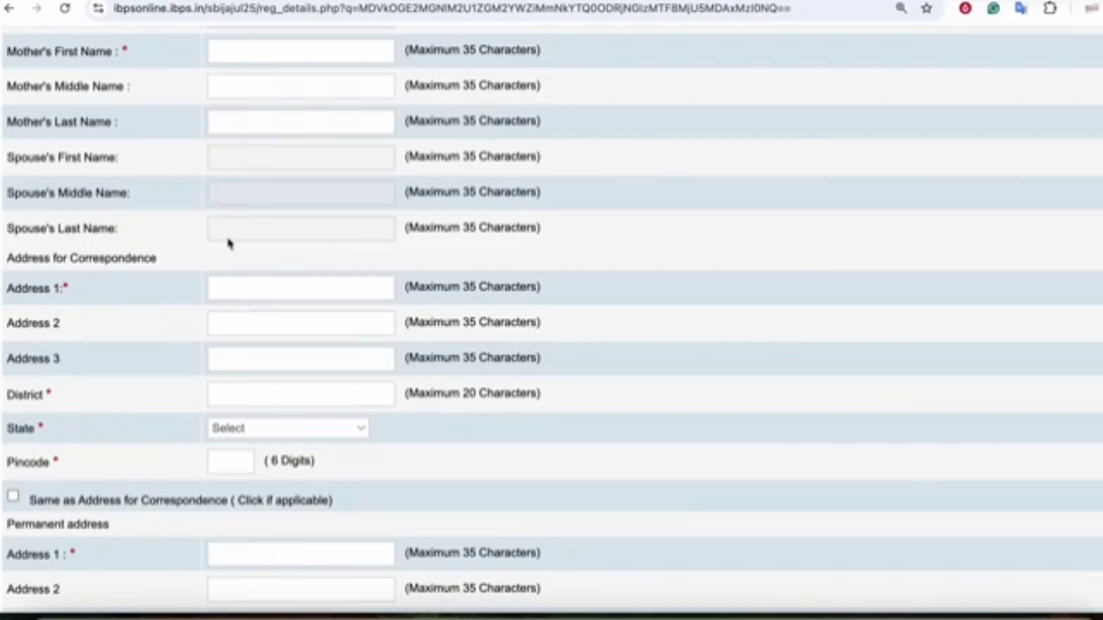
{"action": "scroll", "coordinate": [229, 241], "scroll_direction": "down", "scroll_amount": 6}
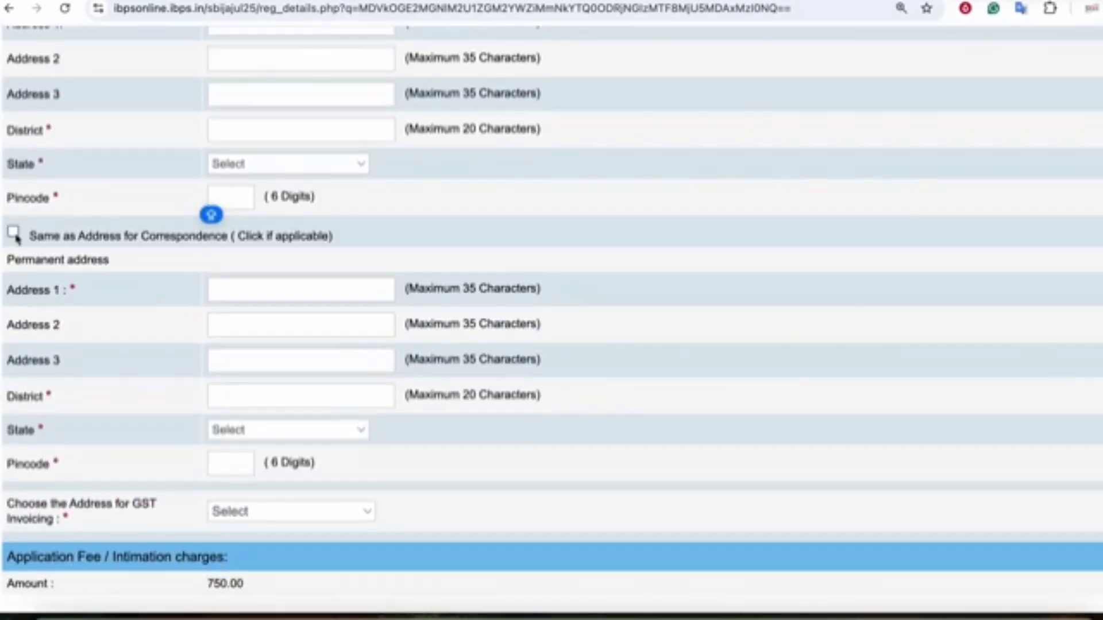
{"action": "scroll", "coordinate": [91, 256], "scroll_direction": "up", "scroll_amount": 4}
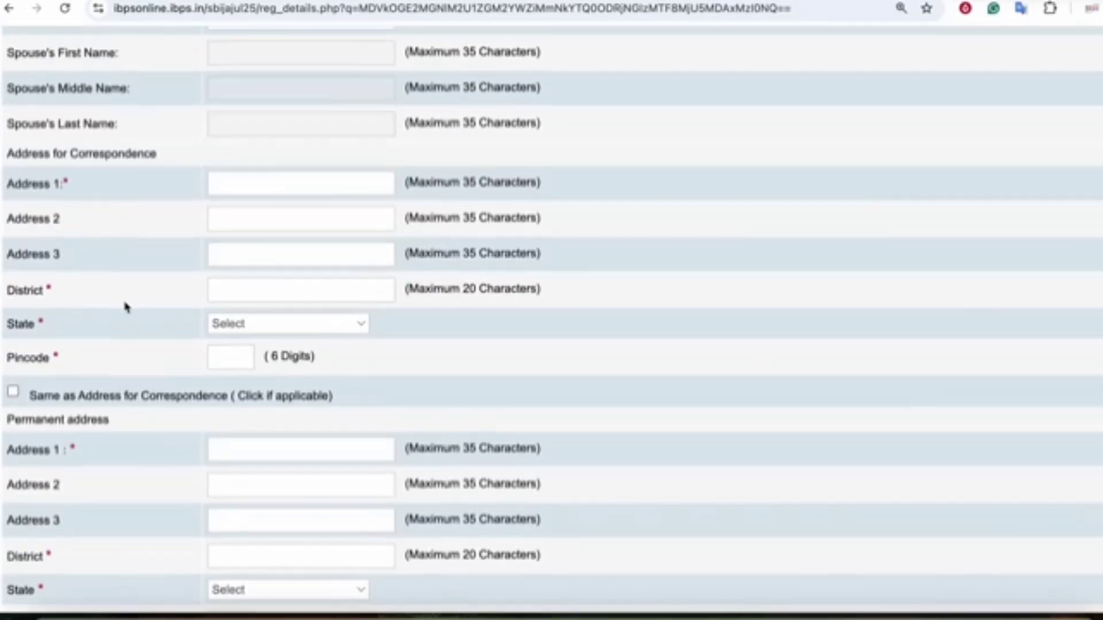
{"action": "scroll", "coordinate": [127, 307], "scroll_direction": "down", "scroll_amount": 6}
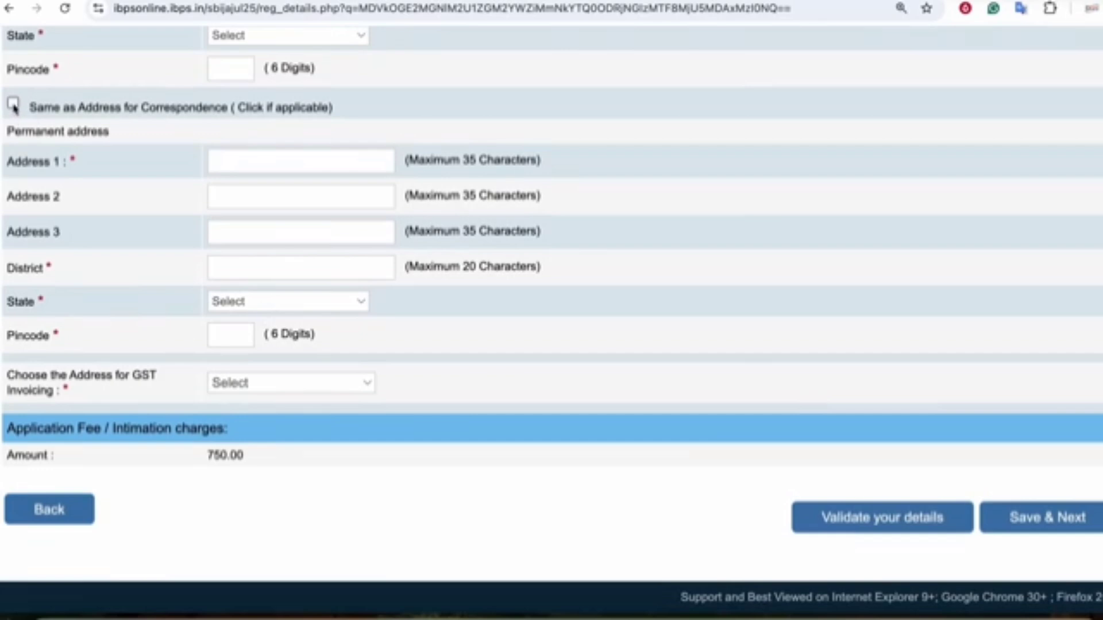
- Make permanent address same as correspondence, use Correspondence Address for GST, and save
{"action": "left_click", "coordinate": [13, 105]}
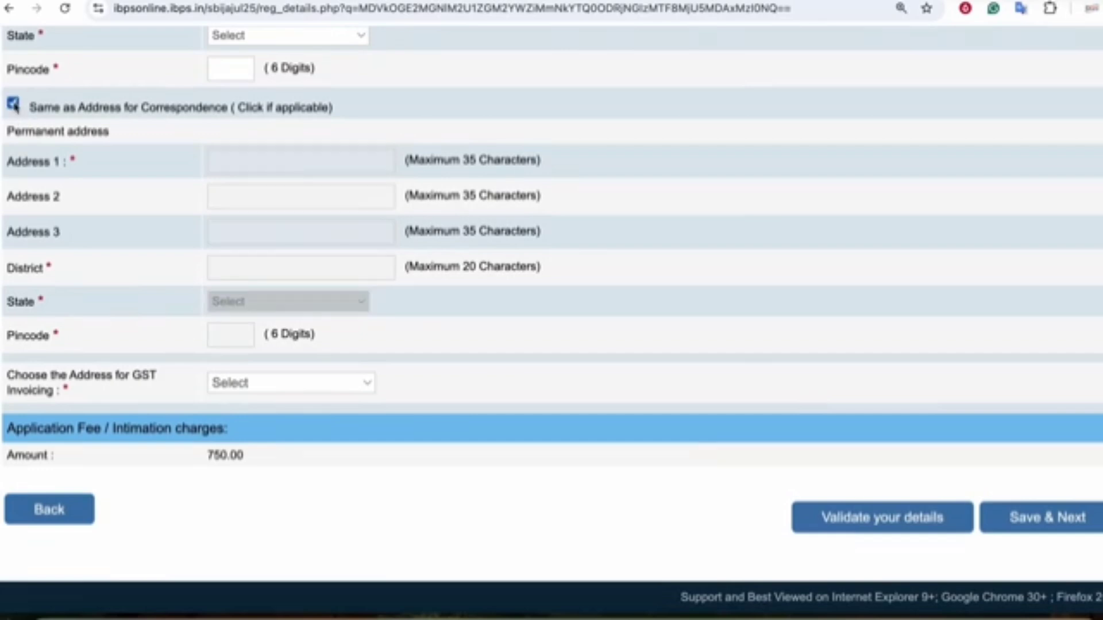
{"action": "left_click", "coordinate": [276, 383]}
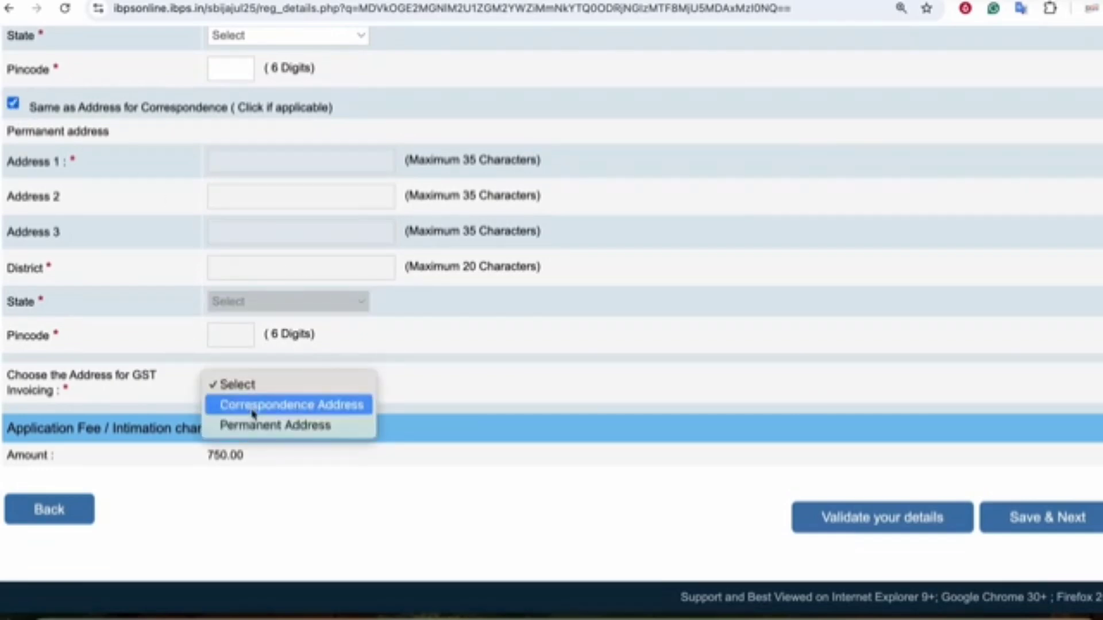
{"action": "left_click", "coordinate": [253, 405]}
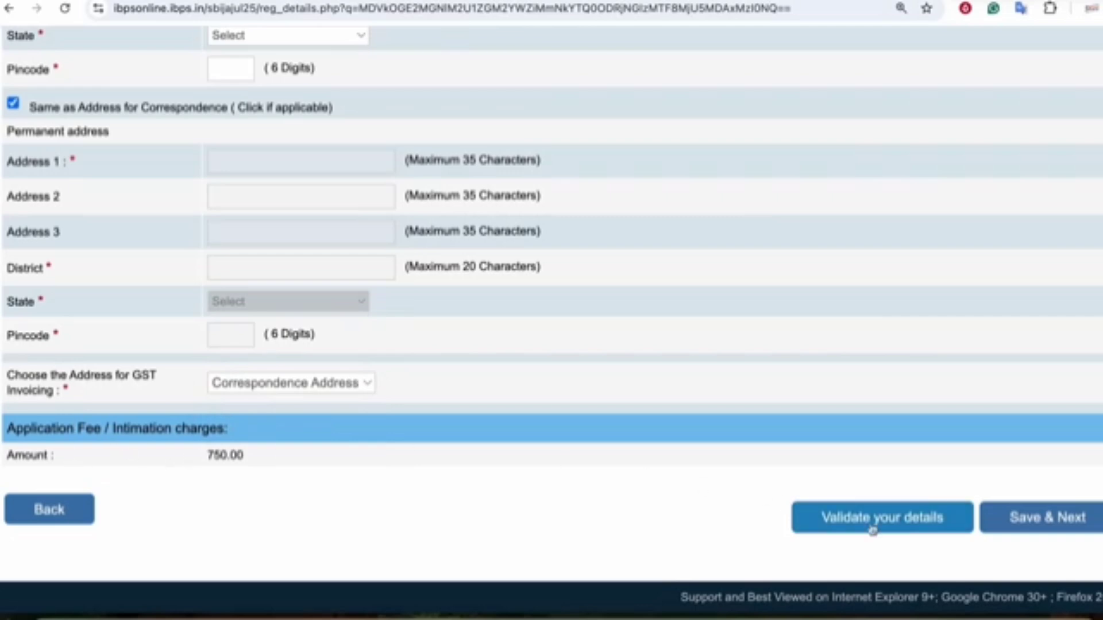
{"action": "left_click", "coordinate": [1044, 520]}
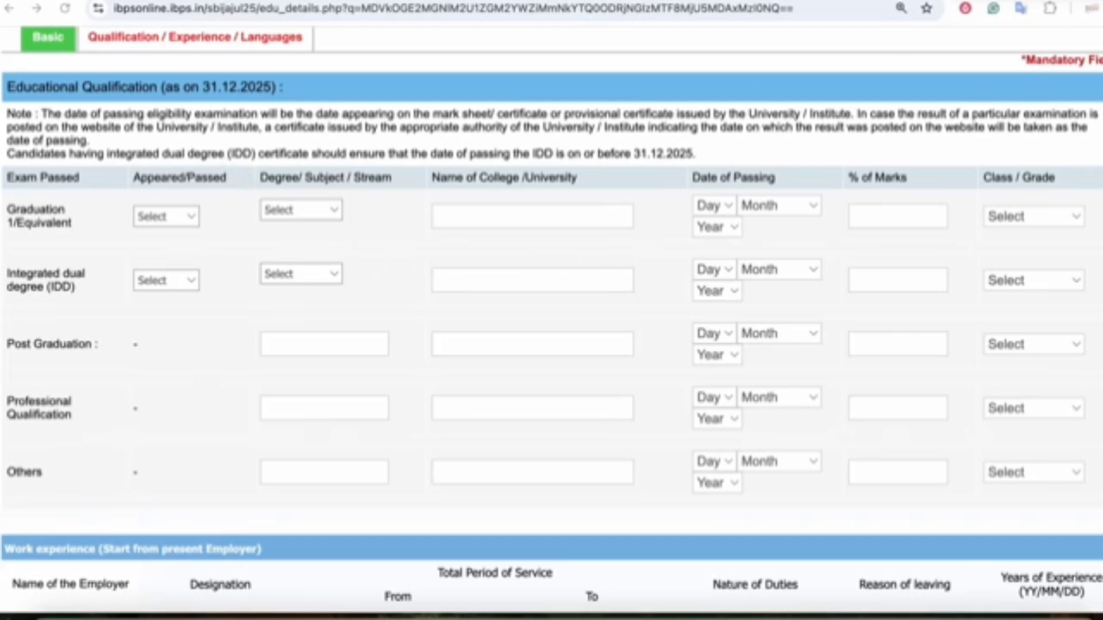
- Highlight the 31.12.2025 cut-off date, qualification heading and Graduation row, then clear the marks
{"action": "mouse_move", "coordinate": [208, 98]}
{"action": "left_mouse_down"}
{"action": "mouse_move", "coordinate": [298, 111]}
{"action": "mouse_move", "coordinate": [256, 74]}
{"action": "mouse_move", "coordinate": [190, 98]}
{"action": "mouse_move", "coordinate": [217, 108]}
{"action": "left_mouse_up"}
{"action": "mouse_move", "coordinate": [411, 62]}
{"action": "left_mouse_down"}
{"action": "mouse_move", "coordinate": [340, 83]}
{"action": "mouse_move", "coordinate": [357, 90]}
{"action": "left_mouse_up"}
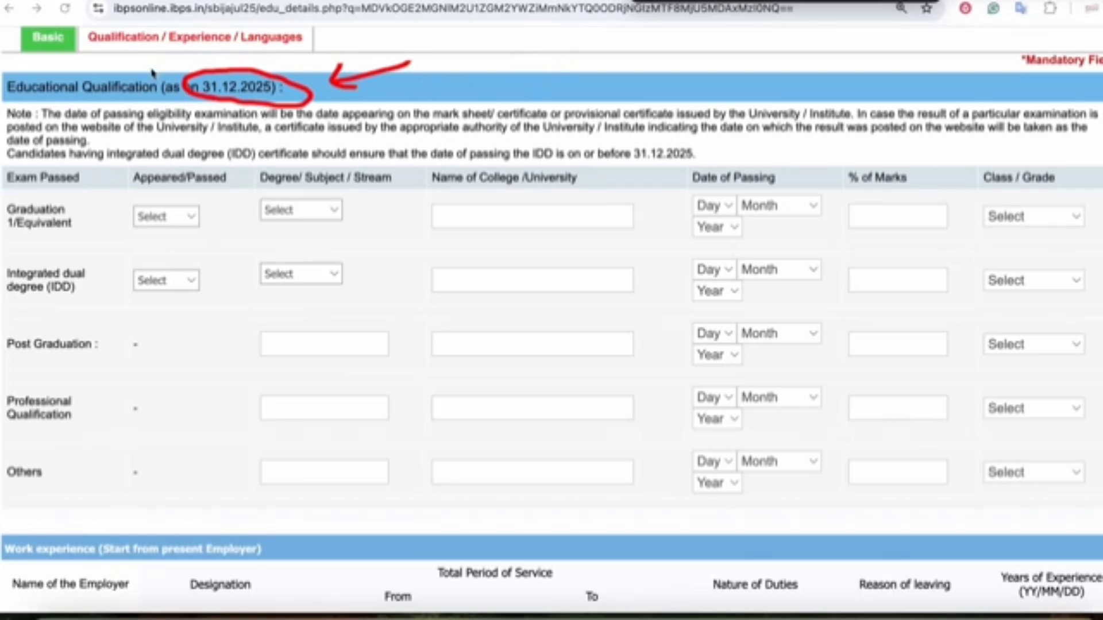
{"action": "mouse_move", "coordinate": [112, 57]}
{"action": "left_mouse_down"}
{"action": "mouse_move", "coordinate": [167, 72]}
{"action": "mouse_move", "coordinate": [154, 82]}
{"action": "left_mouse_up"}
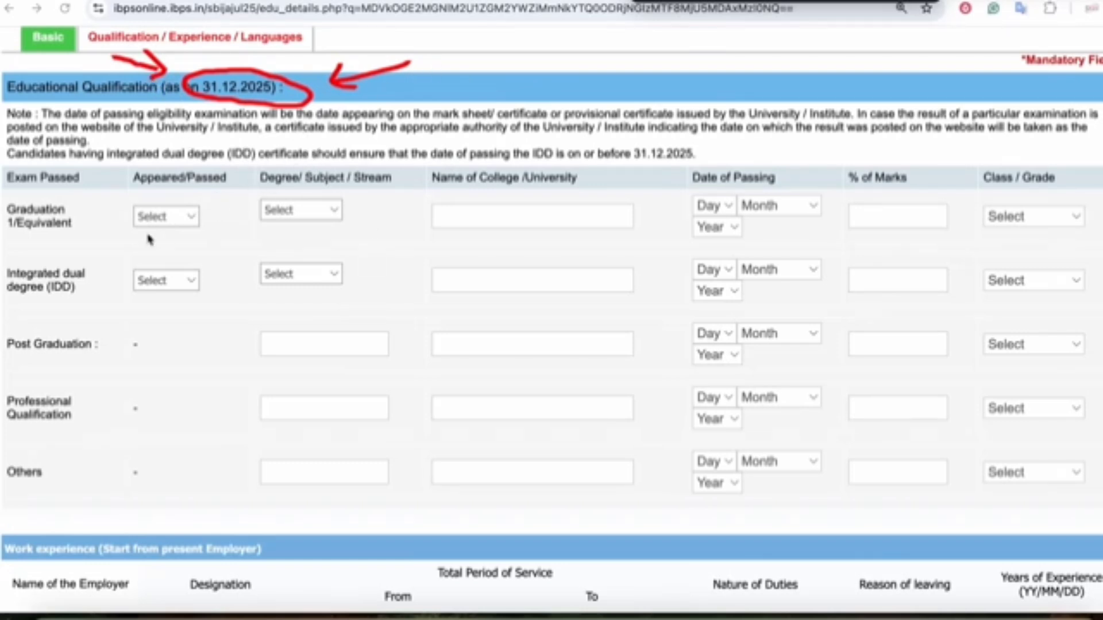
{"action": "mouse_move", "coordinate": [137, 237]}
{"action": "left_mouse_down"}
{"action": "mouse_move", "coordinate": [221, 215]}
{"action": "mouse_move", "coordinate": [103, 227]}
{"action": "mouse_move", "coordinate": [158, 244]}
{"action": "left_mouse_up"}
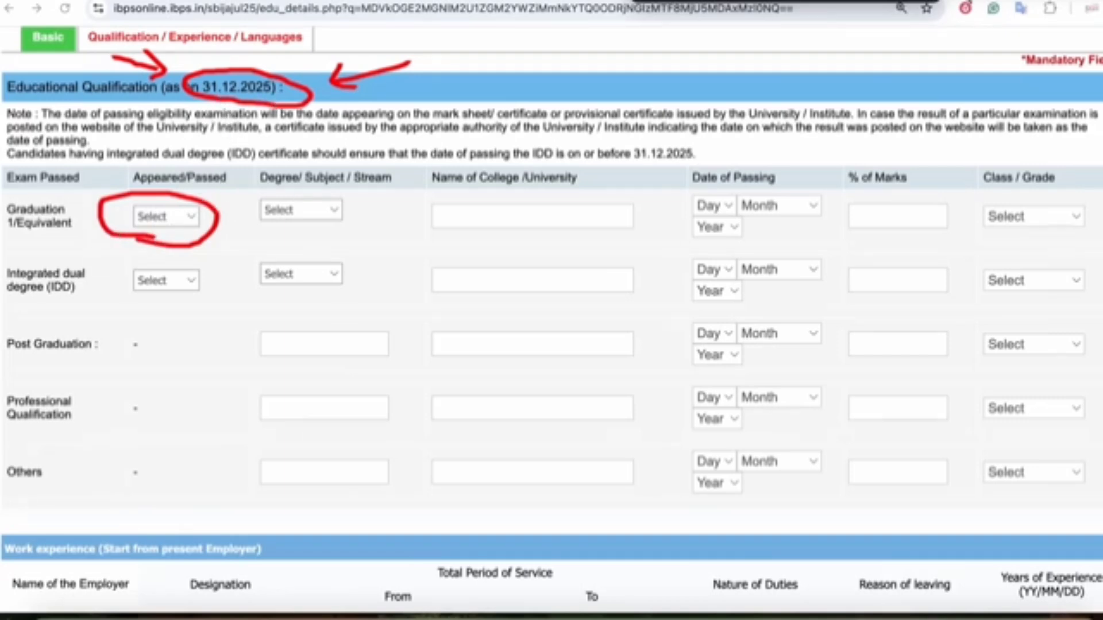
{"action": "key", "text": "Escape"}
- Set the Graduation row to Appeared with Arts as the stream
{"action": "left_click", "coordinate": [167, 217]}
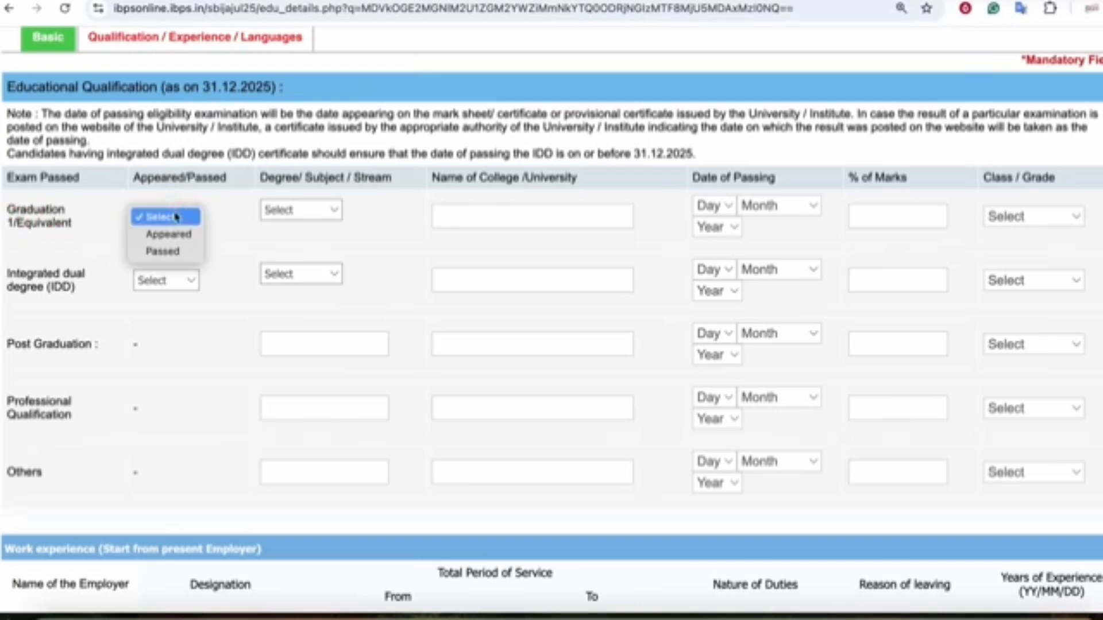
{"action": "left_click", "coordinate": [161, 253]}
{"action": "left_click", "coordinate": [316, 216]}
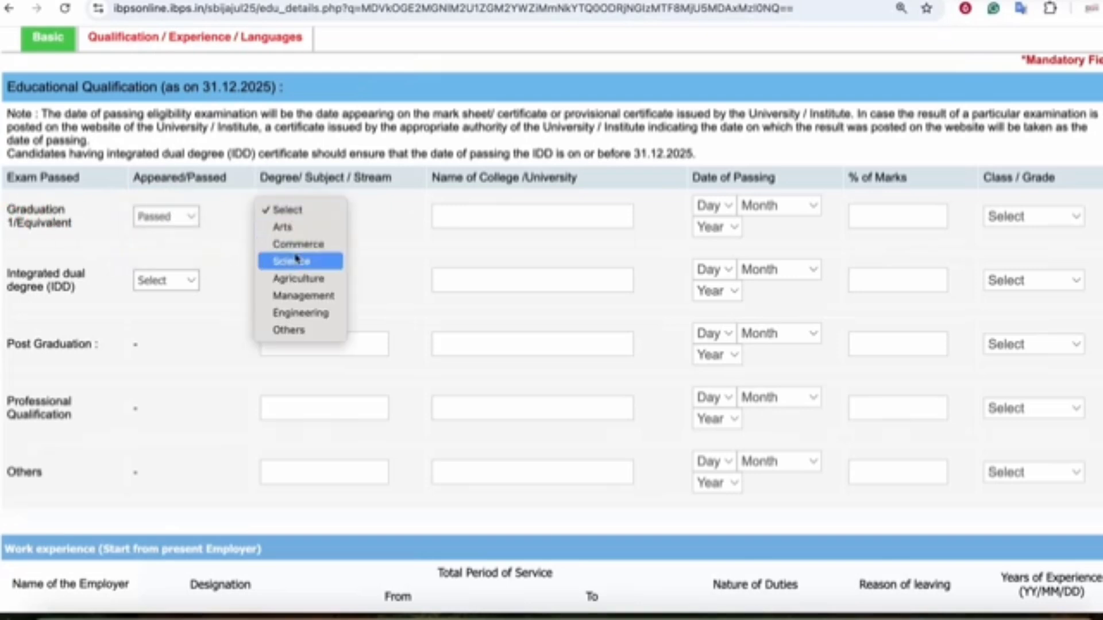
{"action": "left_click", "coordinate": [293, 227]}
{"action": "left_click", "coordinate": [604, 218]}
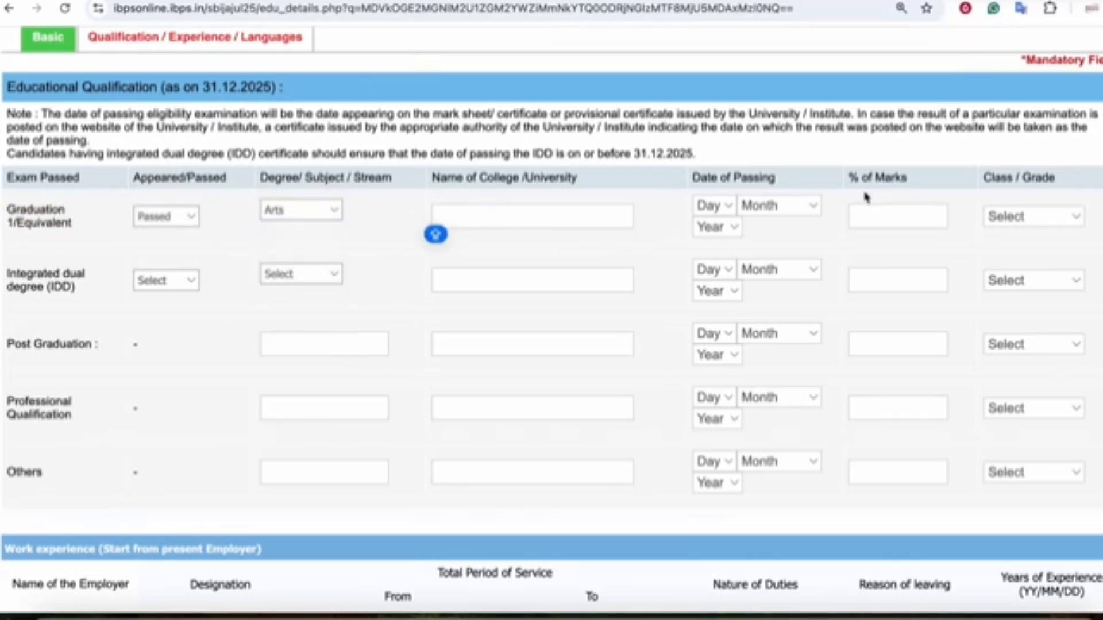
{"action": "left_click", "coordinate": [1014, 217]}
{"action": "left_click", "coordinate": [1022, 236]}
{"action": "left_click", "coordinate": [166, 216]}
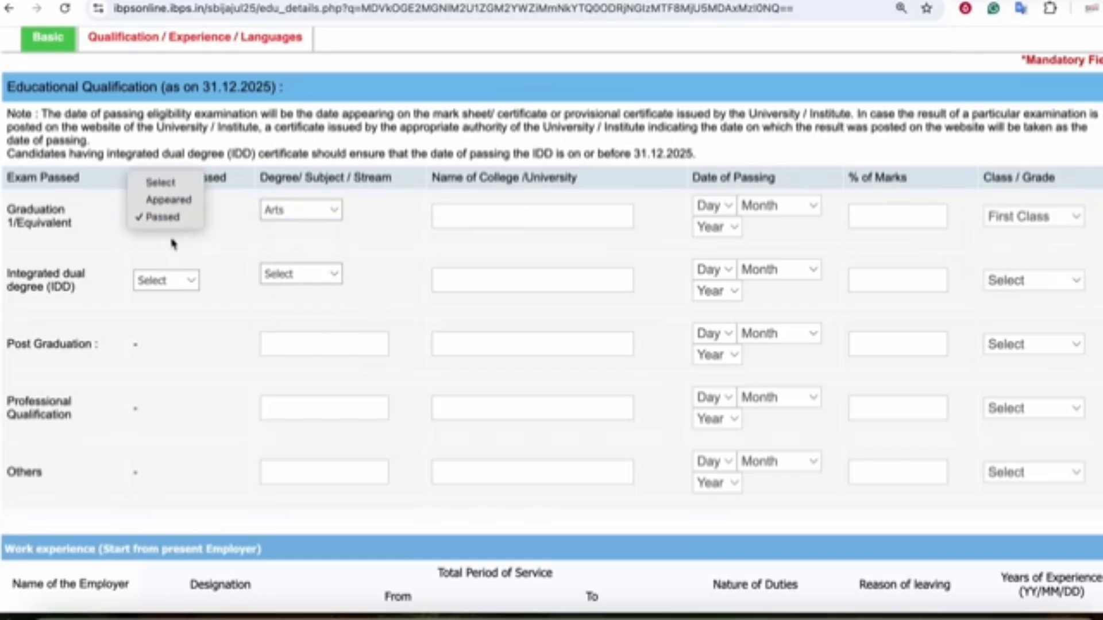
{"action": "left_click", "coordinate": [172, 201]}
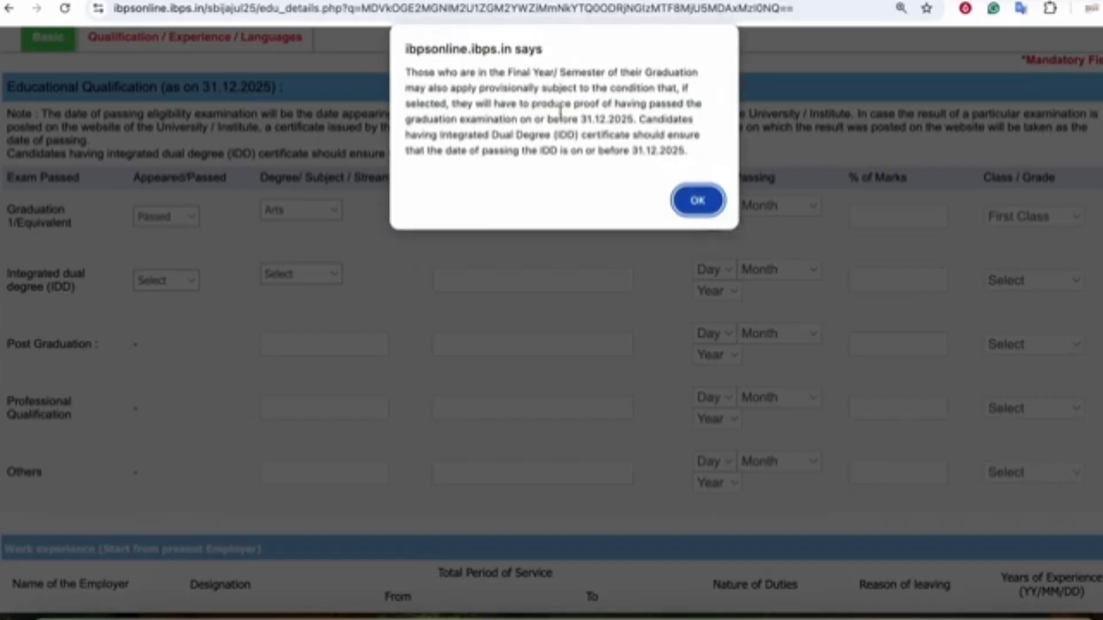
- Read and accept the final-year provisional eligibility notice, then move further down the form
{"action": "left_click_drag", "start_coordinate": [544, 120], "coordinate": [676, 125]}
{"action": "left_click", "coordinate": [677, 125]}
{"action": "left_click_drag", "start_coordinate": [432, 136], "coordinate": [572, 140]}
{"action": "left_click", "coordinate": [572, 141]}
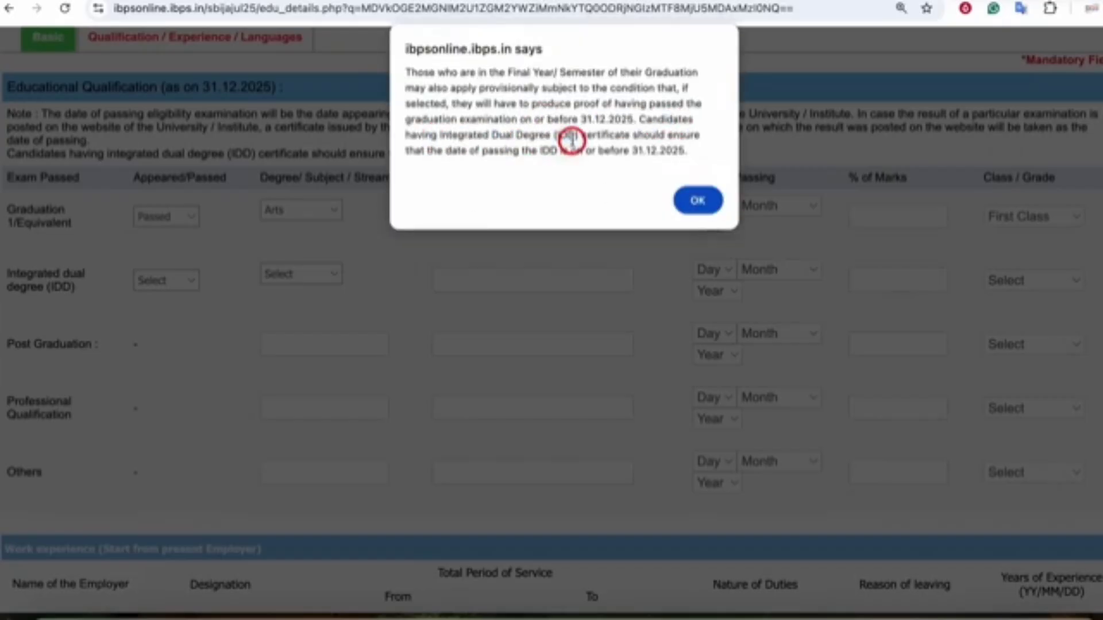
{"action": "left_click", "coordinate": [685, 201]}
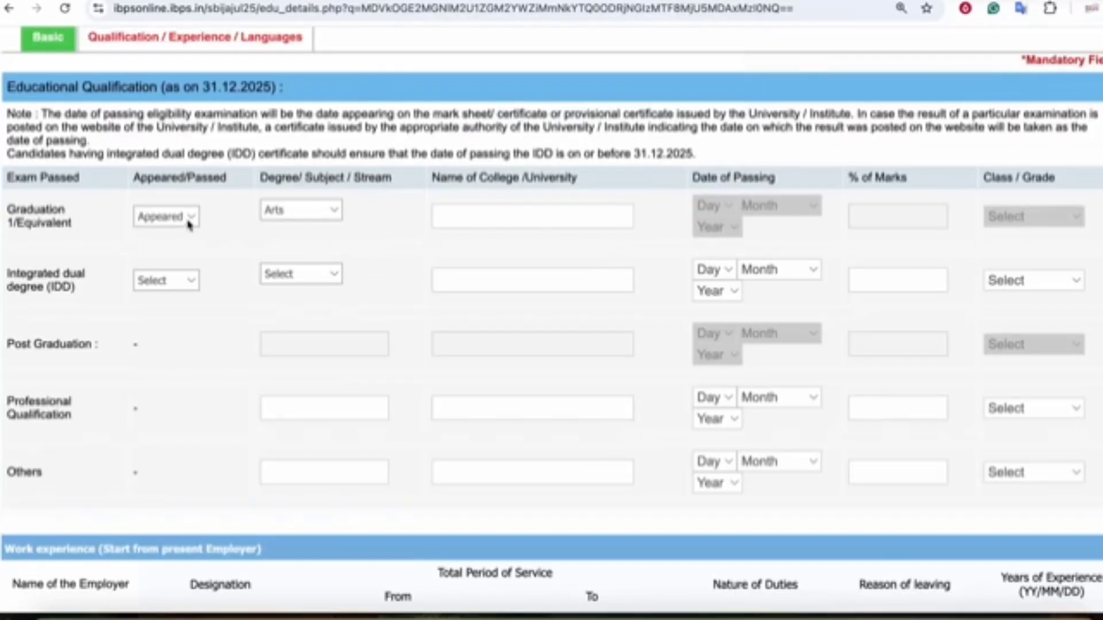
{"action": "scroll", "coordinate": [190, 227], "scroll_direction": "down", "scroll_amount": 2}
{"action": "left_click", "coordinate": [37, 212]}
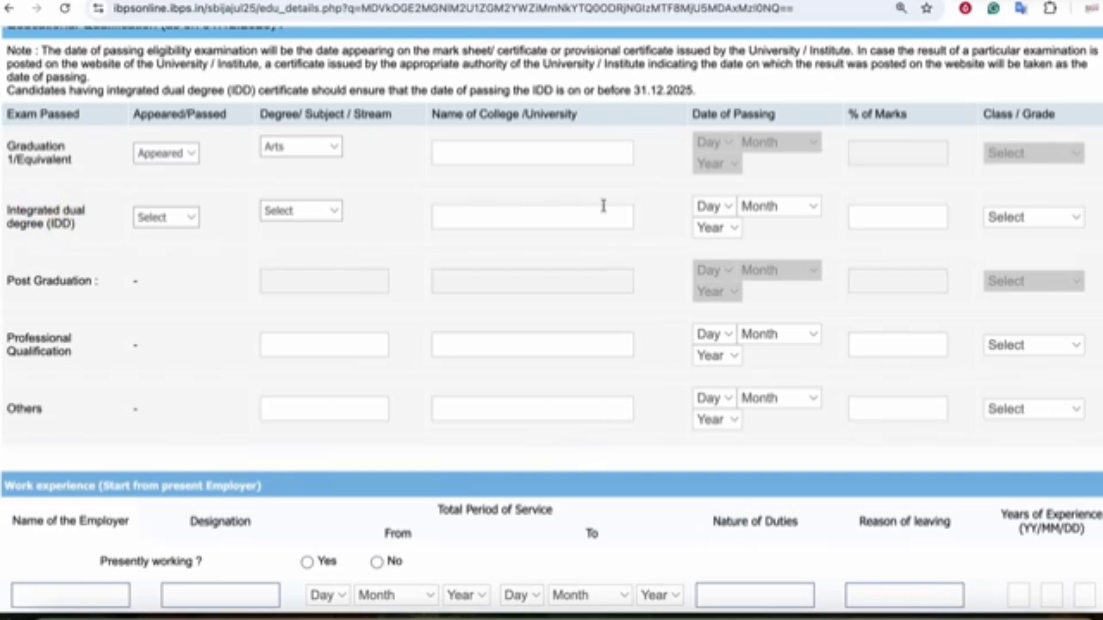
{"action": "scroll", "coordinate": [331, 242], "scroll_direction": "down", "scroll_amount": 2}
{"action": "left_click", "coordinate": [25, 222]}
{"action": "scroll", "coordinate": [423, 244], "scroll_direction": "down", "scroll_amount": 3}
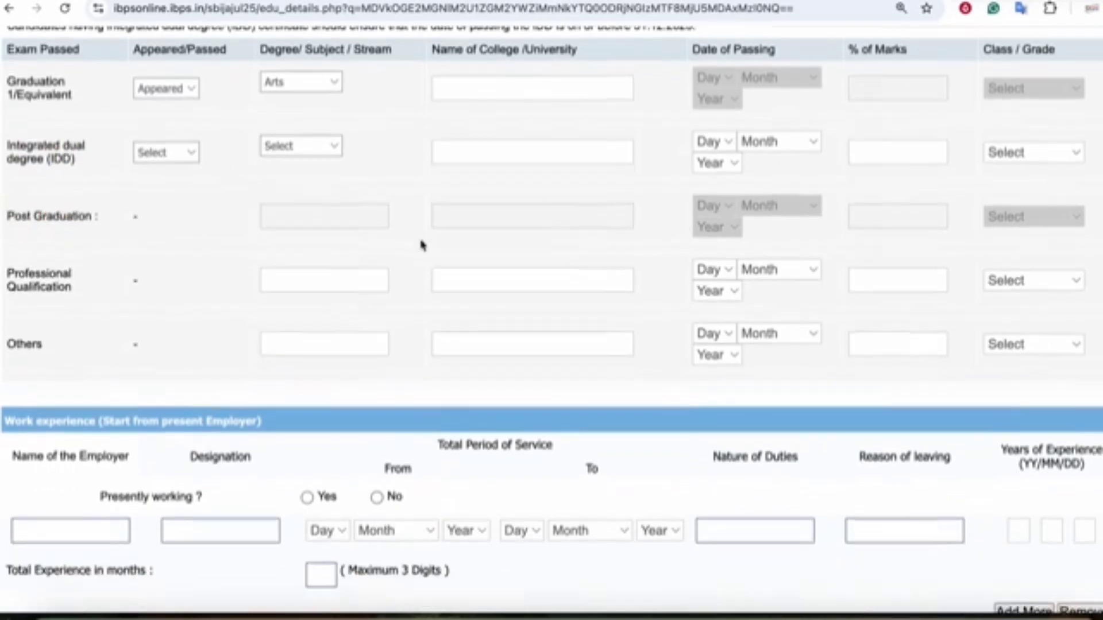
- Answer No to Presently working
{"action": "scroll", "coordinate": [485, 241], "scroll_direction": "down", "scroll_amount": 4}
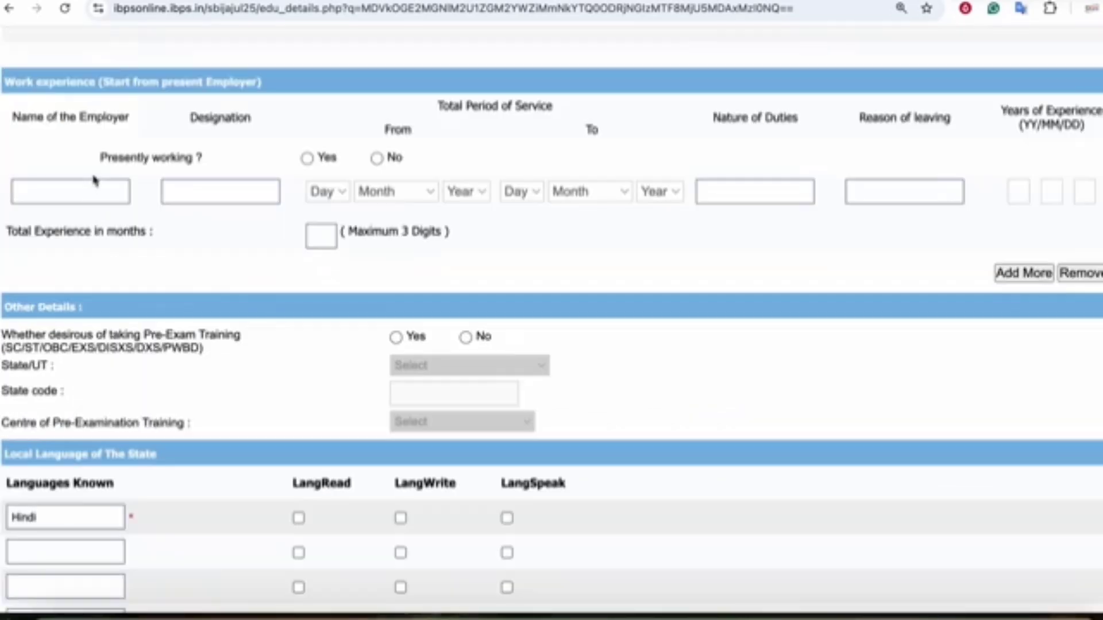
{"action": "left_click", "coordinate": [168, 89]}
{"action": "left_click", "coordinate": [377, 158]}
- Set Pre-Exam Training to No, discarding the Bihar/Gaya centre picked earlier
{"action": "scroll", "coordinate": [329, 276], "scroll_direction": "down", "scroll_amount": 3}
{"action": "left_click", "coordinate": [161, 171]}
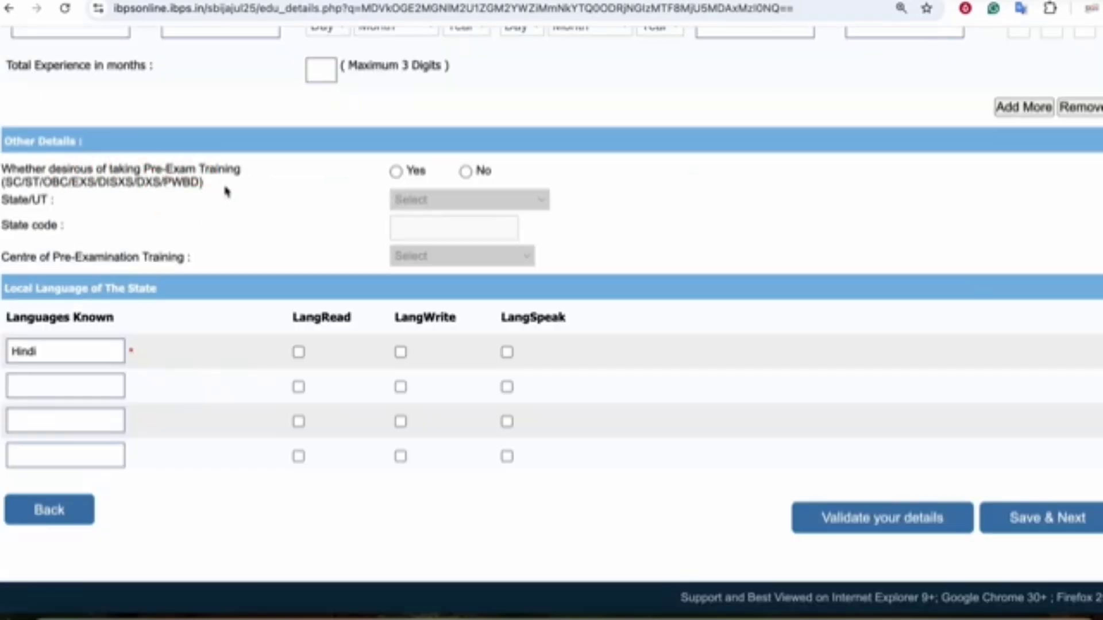
{"action": "left_click", "coordinate": [395, 171]}
{"action": "left_click", "coordinate": [416, 200]}
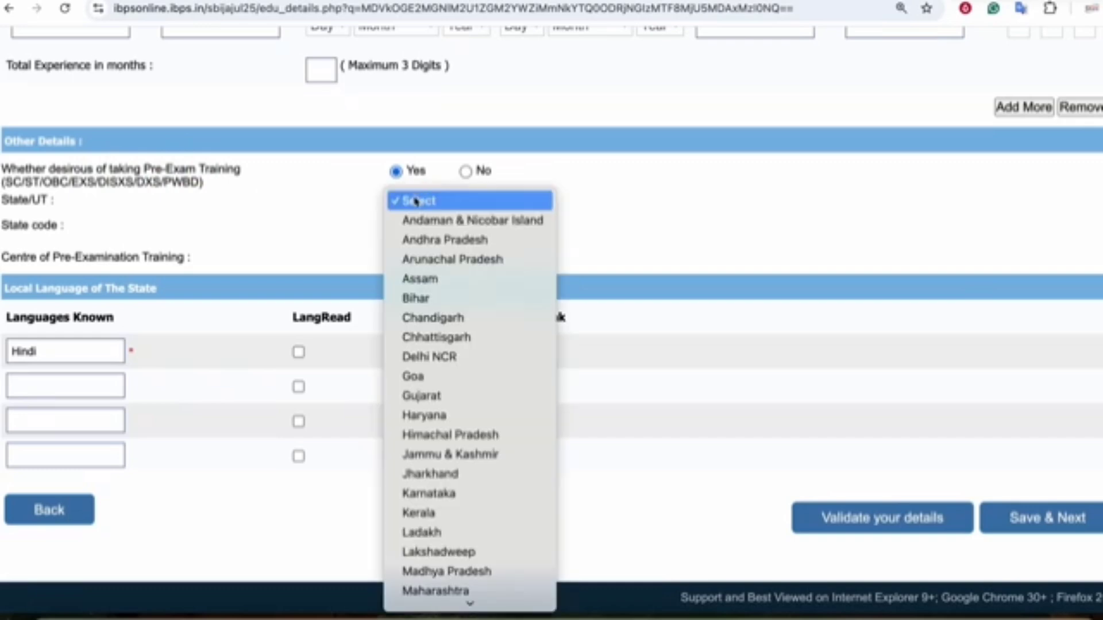
{"action": "left_click", "coordinate": [427, 300]}
{"action": "left_click", "coordinate": [413, 204]}
{"action": "left_click", "coordinate": [410, 203]}
{"action": "left_click", "coordinate": [153, 255]}
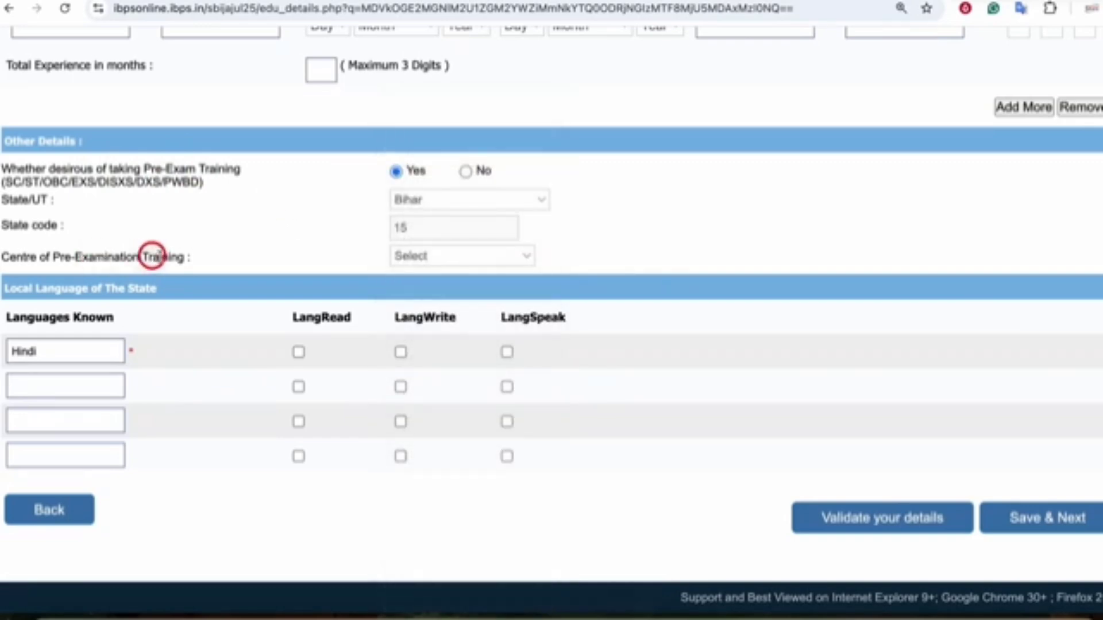
{"action": "left_click", "coordinate": [441, 262]}
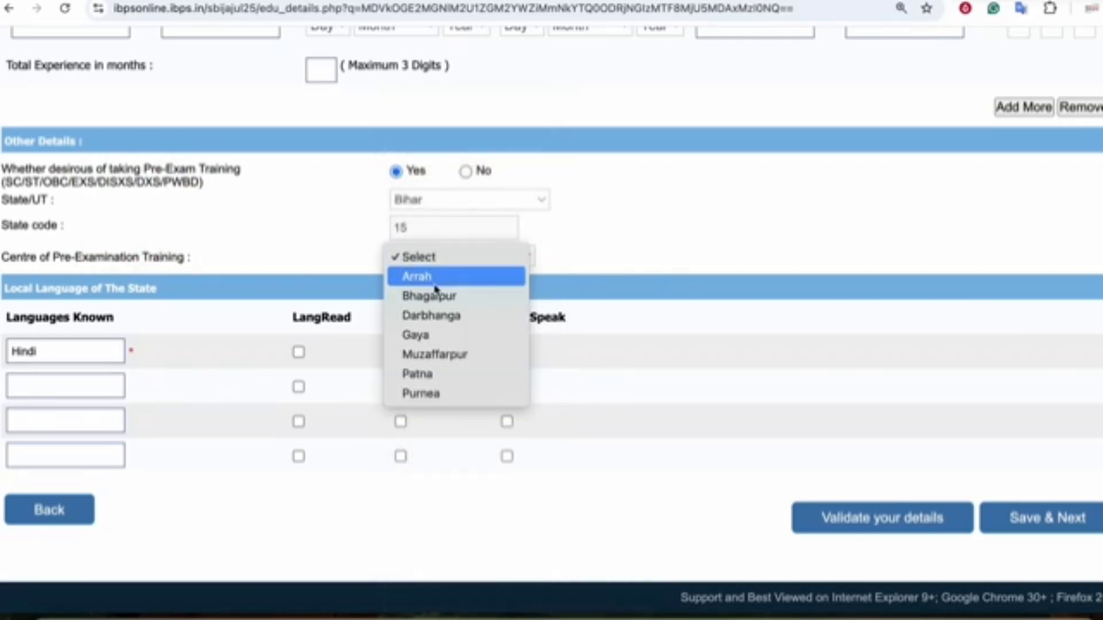
{"action": "left_click", "coordinate": [427, 333]}
{"action": "left_click", "coordinate": [465, 171]}
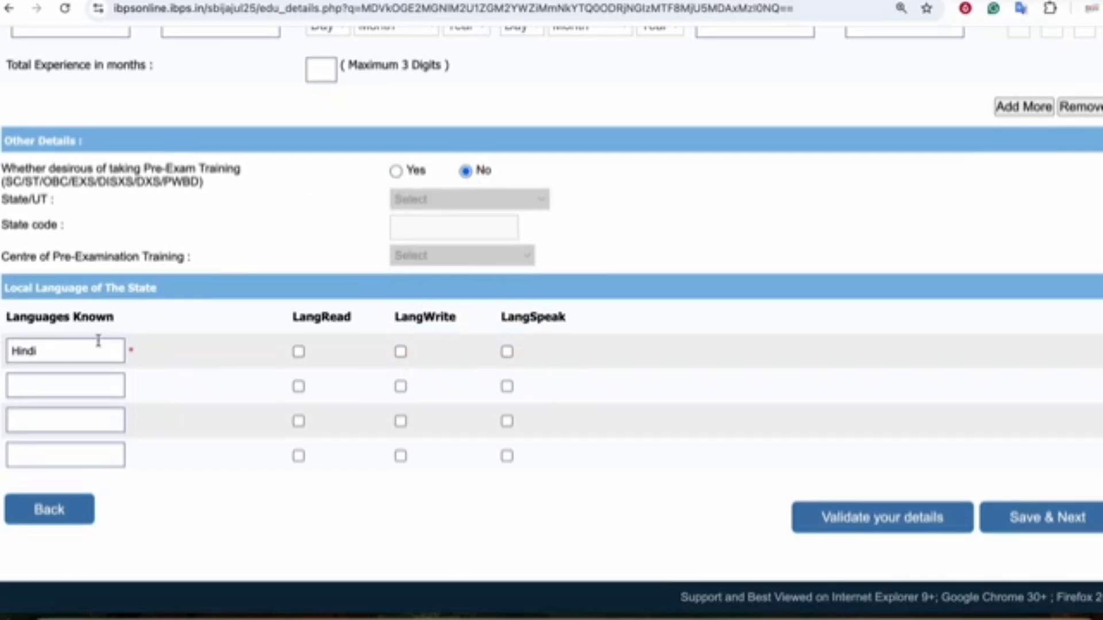
- Mark Hindi and ENGLISH as languages read, written and spoken
{"action": "left_click", "coordinate": [298, 351]}
{"action": "left_click", "coordinate": [401, 352]}
{"action": "left_click", "coordinate": [506, 352]}
{"action": "left_click", "coordinate": [59, 384]}
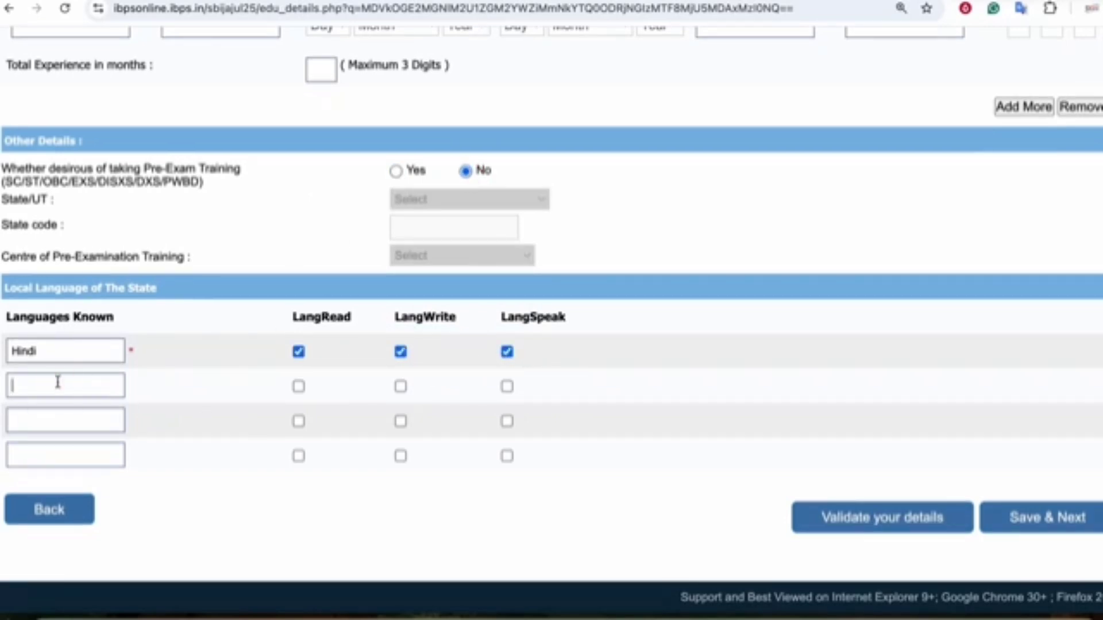
{"action": "type", "text": "ENGLISH"}
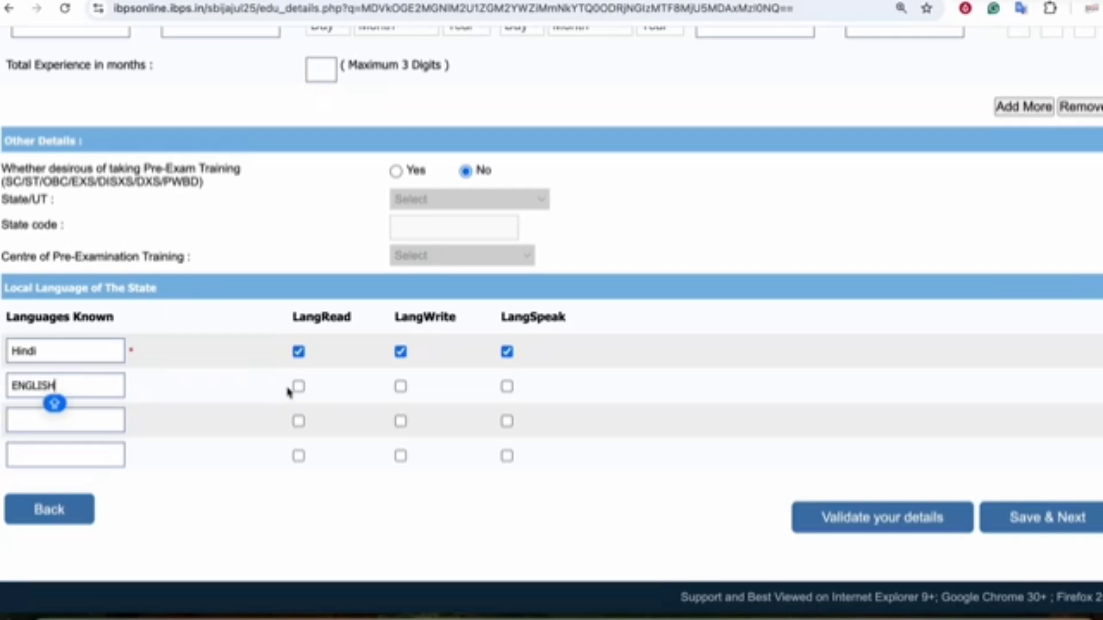
{"action": "left_click", "coordinate": [298, 386]}
{"action": "left_click", "coordinate": [400, 386]}
{"action": "left_click", "coordinate": [507, 386]}
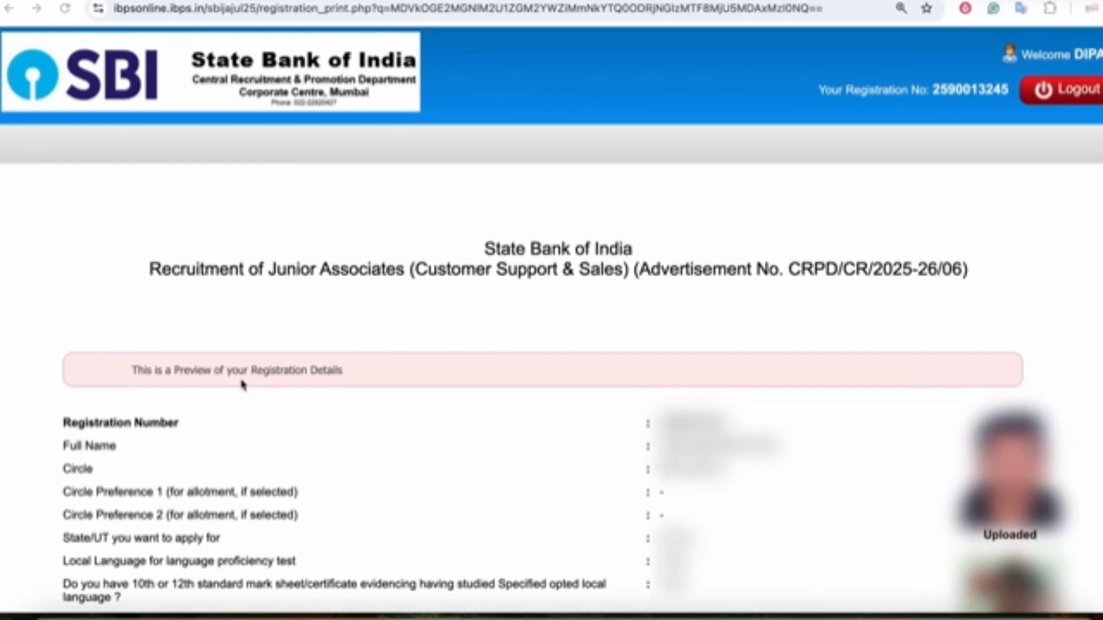
- Tick the name-matches-ID-proof confirmation and I Agree on the Declaration
{"action": "scroll", "coordinate": [536, 337], "scroll_direction": "down", "scroll_amount": 20}
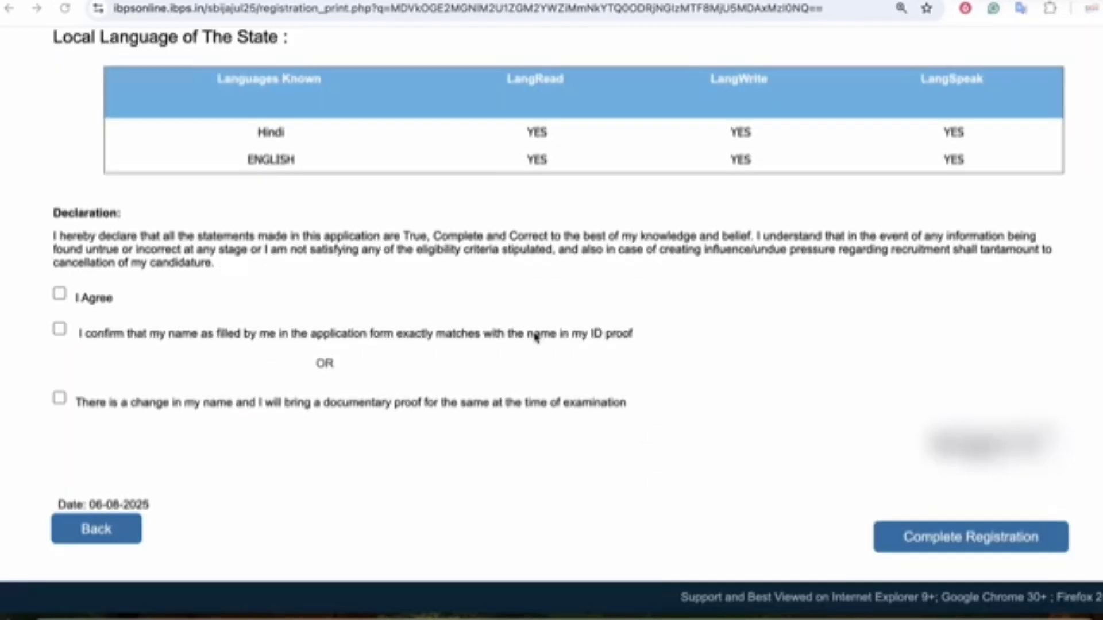
{"action": "left_click", "coordinate": [60, 329]}
{"action": "left_click", "coordinate": [60, 294]}
{"action": "left_click_drag", "start_coordinate": [224, 400], "coordinate": [402, 412]}
{"action": "left_click", "coordinate": [856, 494]}
- Complete the registration and accept both confirmation dialogs to reach document uploads
{"action": "left_click", "coordinate": [945, 541]}
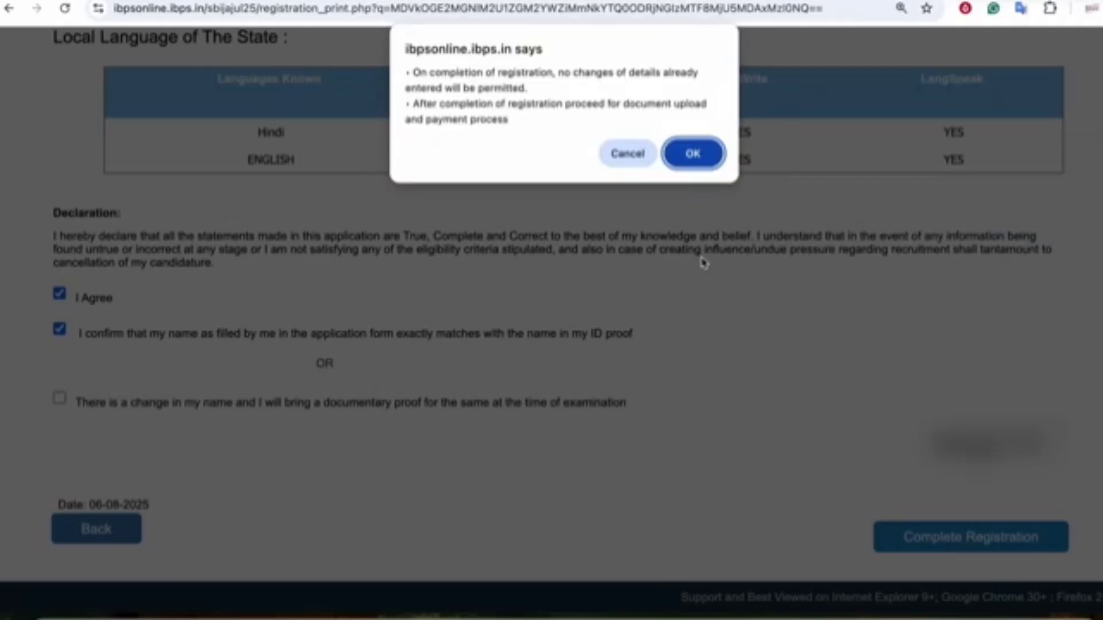
{"action": "left_click", "coordinate": [695, 156]}
{"action": "left_click", "coordinate": [702, 107]}
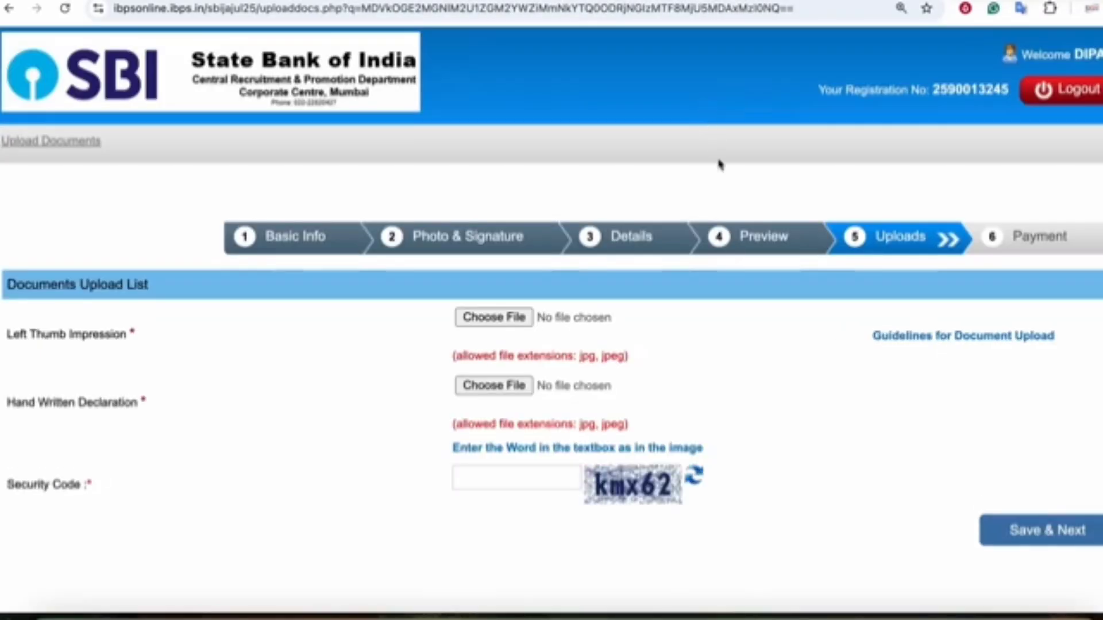
- Open the document upload guidelines and review the thumb impression and signature file requirements
{"action": "left_click_drag", "start_coordinate": [44, 338], "coordinate": [104, 337]}
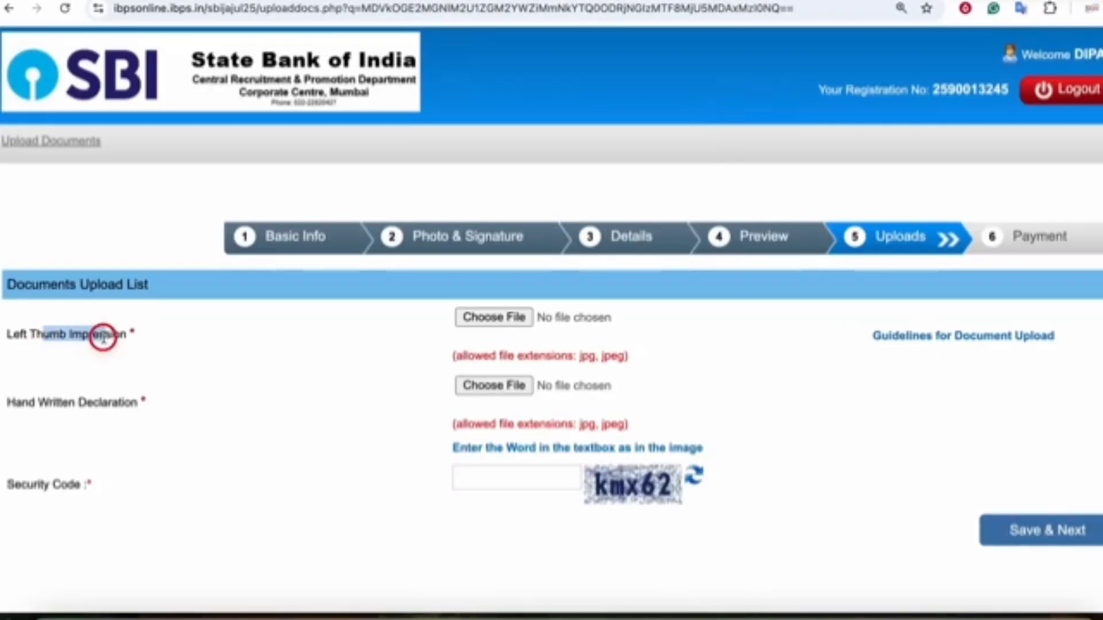
{"action": "left_click", "coordinate": [116, 344]}
{"action": "left_click", "coordinate": [918, 343]}
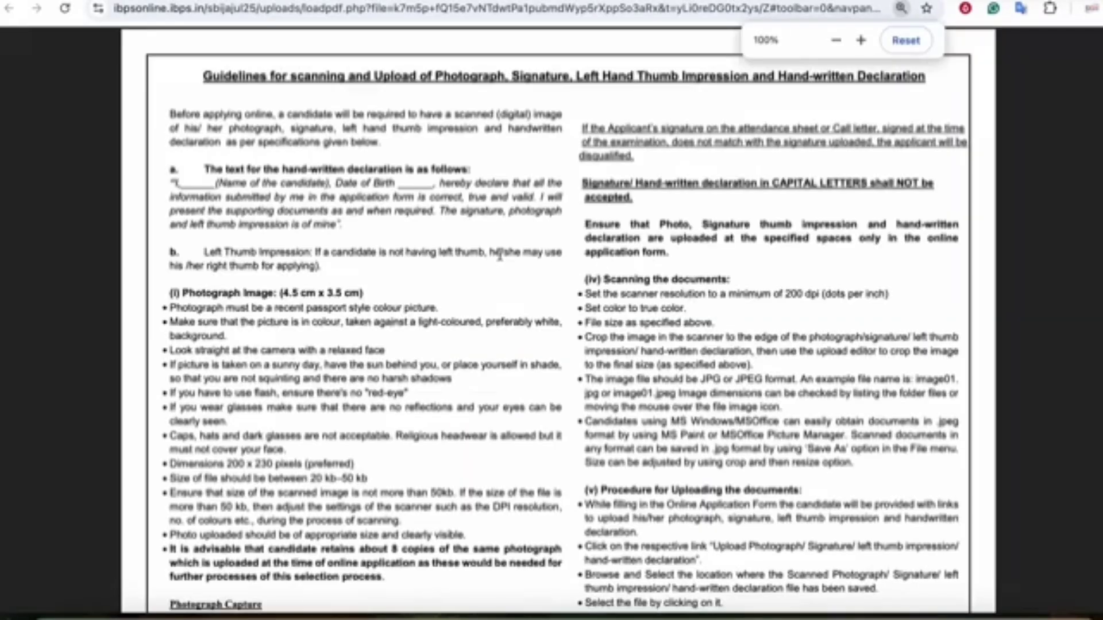
{"action": "scroll", "coordinate": [540, 252], "scroll_direction": "down", "scroll_amount": 2}
{"action": "scroll", "coordinate": [540, 253], "scroll_direction": "down", "scroll_amount": 10}
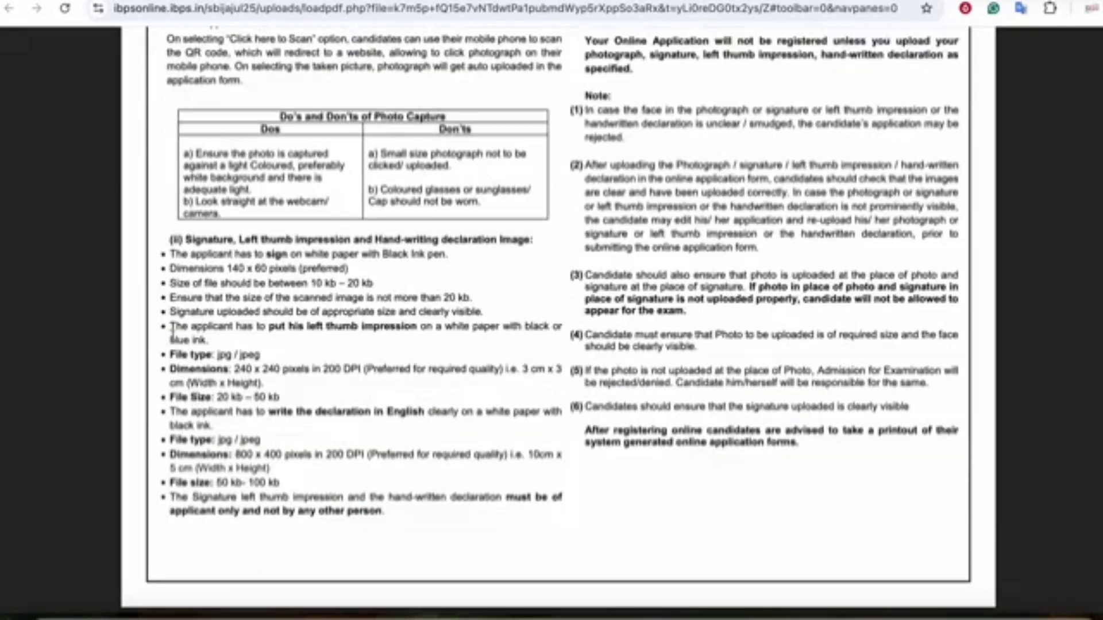
{"action": "left_click_drag", "start_coordinate": [173, 330], "coordinate": [300, 465]}
{"action": "left_click", "coordinate": [579, 390]}
{"action": "left_click_drag", "start_coordinate": [277, 262], "coordinate": [386, 300]}
{"action": "left_click", "coordinate": [385, 303]}
{"action": "left_click_drag", "start_coordinate": [314, 284], "coordinate": [374, 311]}
{"action": "left_click", "coordinate": [405, 314]}
- Compare the form's hand-written declaration requirement with the sample declaration wording in the guidelines
{"action": "key", "text": "ctrl+w"}
{"action": "scroll", "coordinate": [508, 270], "scroll_direction": "down", "scroll_amount": 1}
{"action": "left_click_drag", "start_coordinate": [32, 360], "coordinate": [521, 359]}
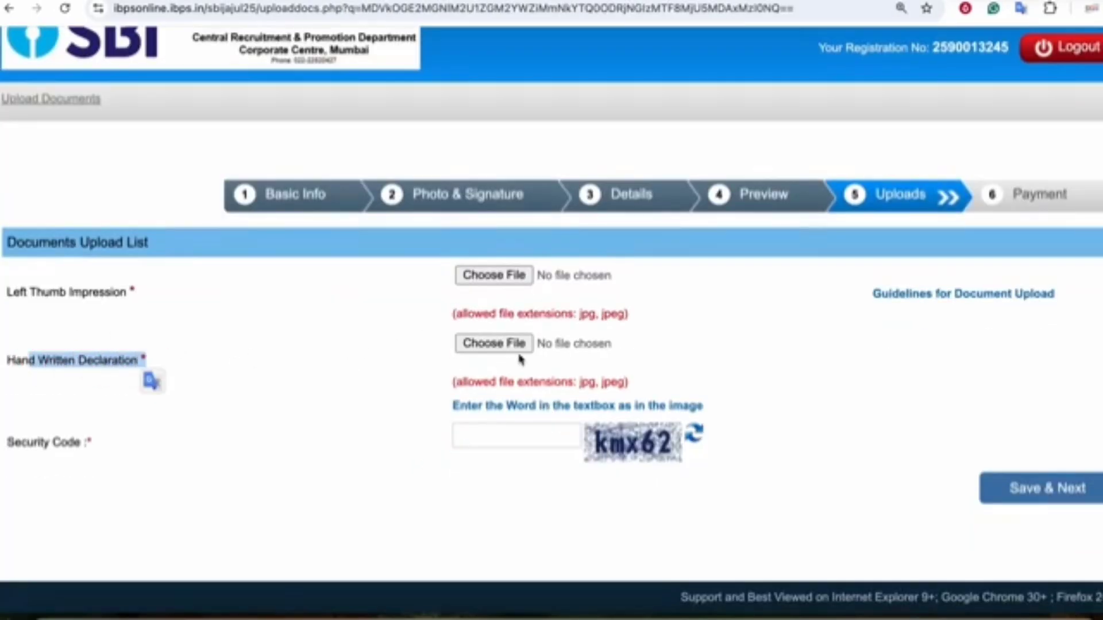
{"action": "key", "text": "ctrl+Tab"}
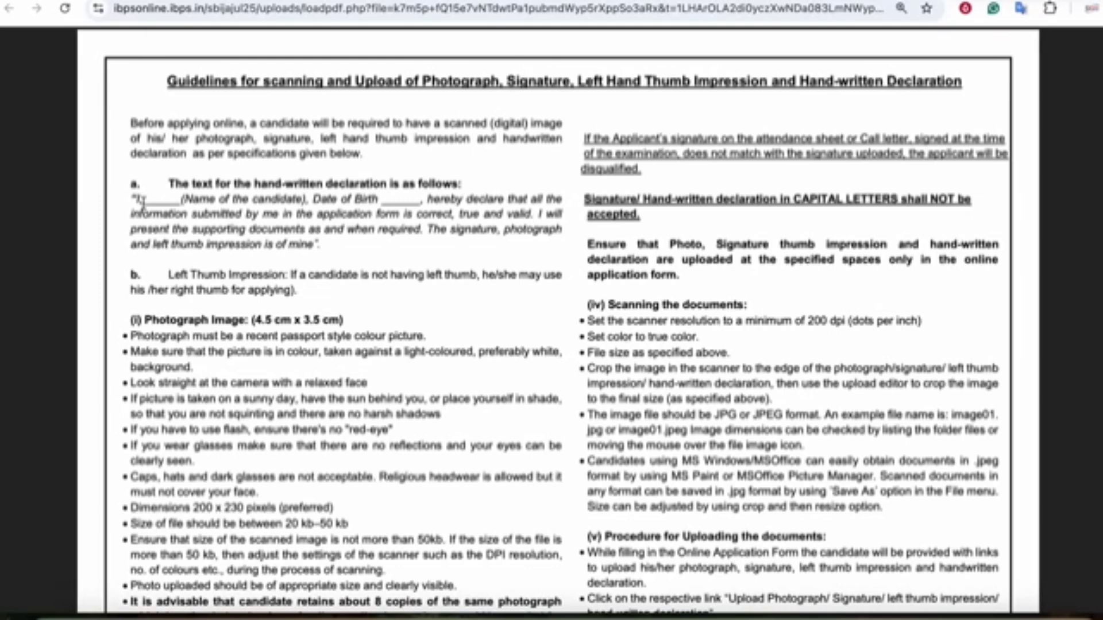
{"action": "left_click_drag", "start_coordinate": [136, 198], "coordinate": [312, 251]}
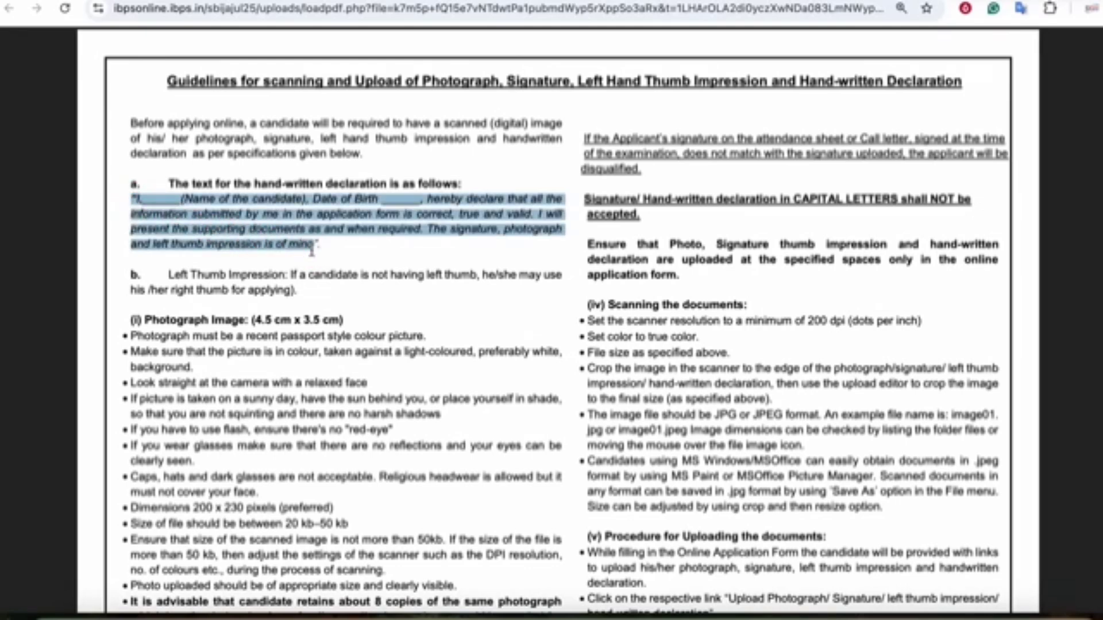